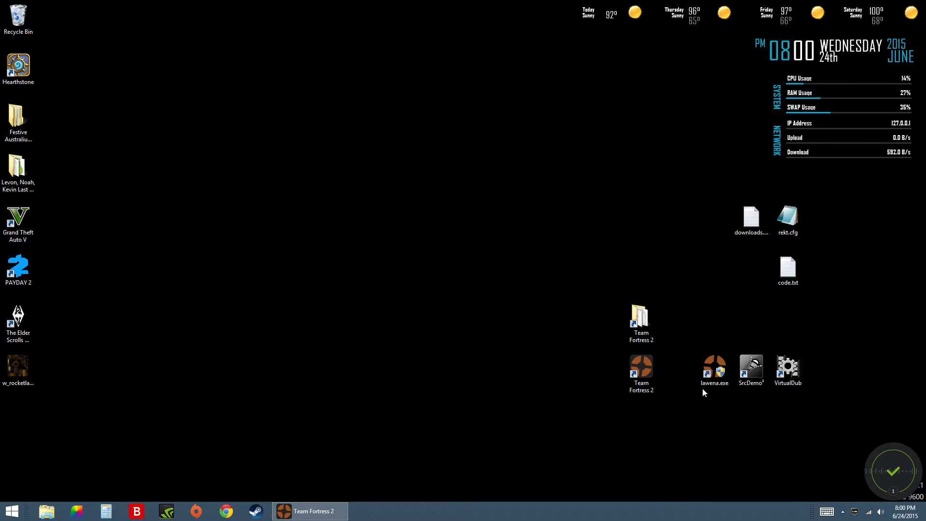
left_click(714, 372)
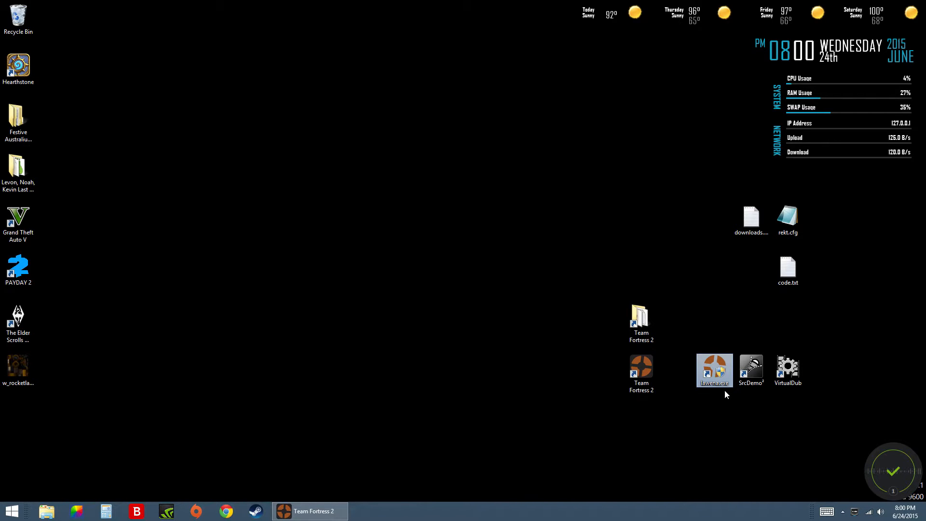
left_click(751, 396)
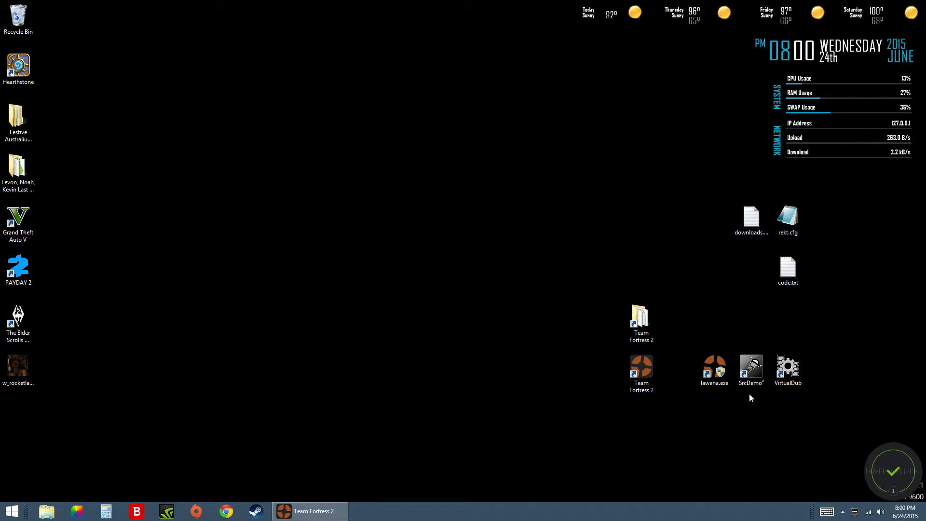
left_click(721, 399)
left_click(716, 371)
left_click(723, 438)
left_click_drag(694, 392, 750, 375)
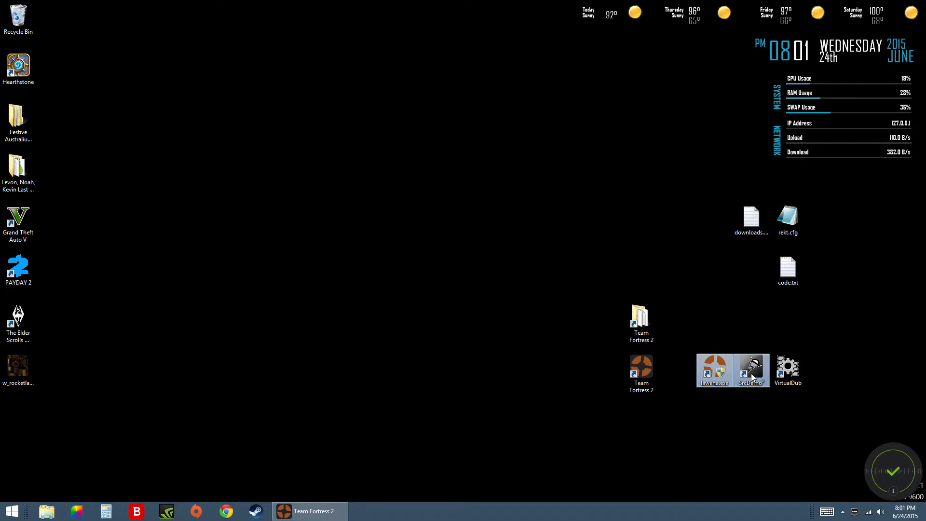
left_click(783, 419)
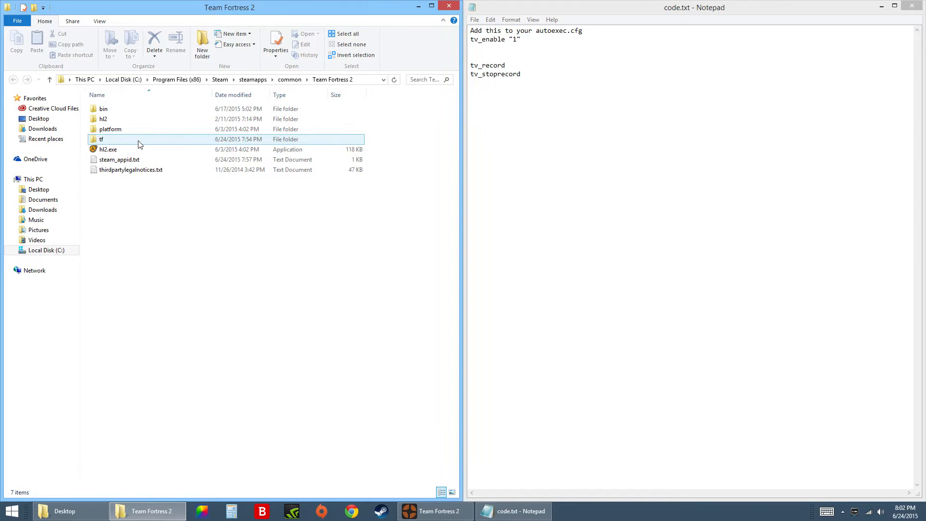
Highlight the tv_enable "1" line in code.txt and open the cfg folder inside Team Fortress 2's tf folder.
left_click_drag(521, 40, 470, 41)
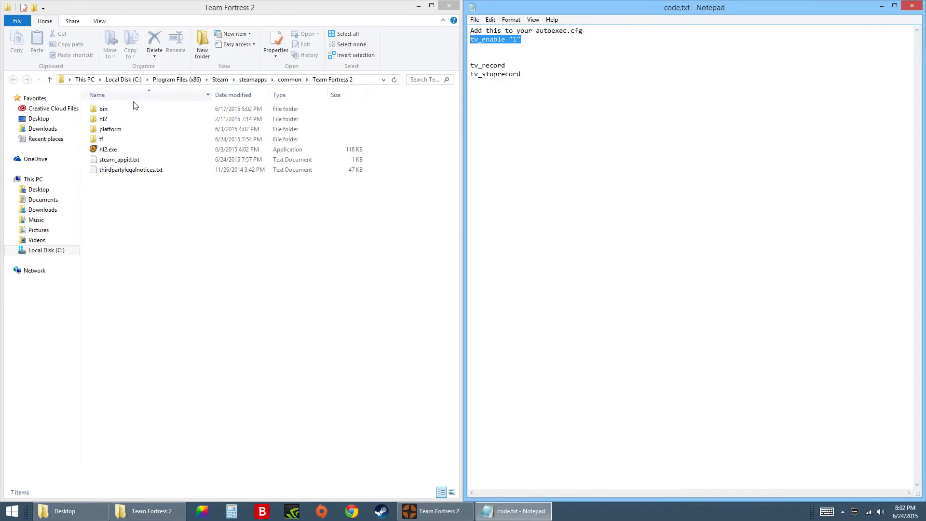
double_click(118, 140)
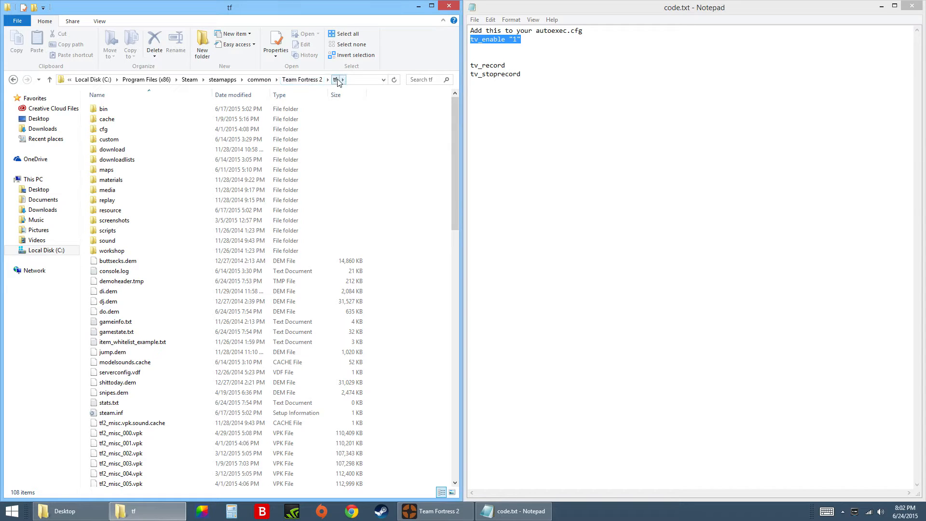
left_click(13, 79)
double_click(104, 139)
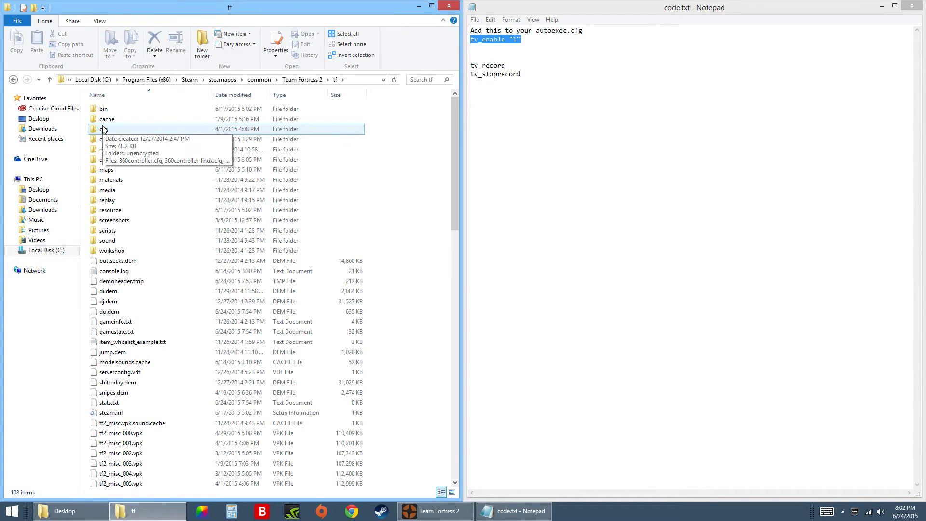
double_click(103, 128)
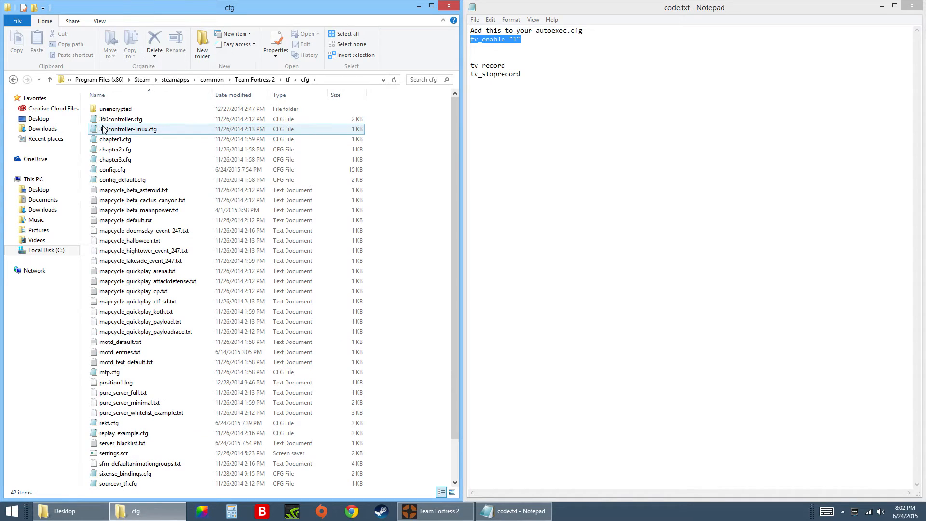
Open config.cfg in Notepad to examine its settings, close it, and clear the folder and note windows from the desktop.
double_click(123, 172)
left_click_drag(629, 35, 0, 102)
left_click_drag(37, 495, 418, 495)
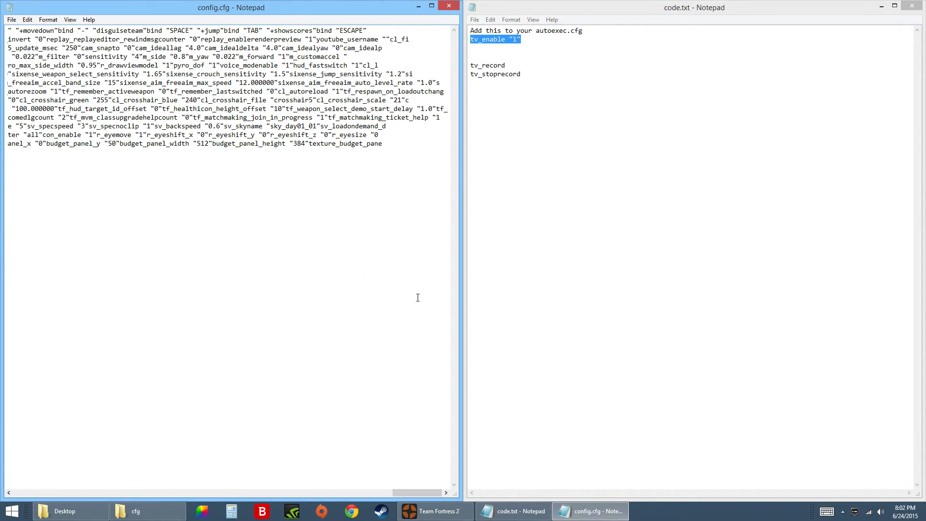
left_click(400, 166)
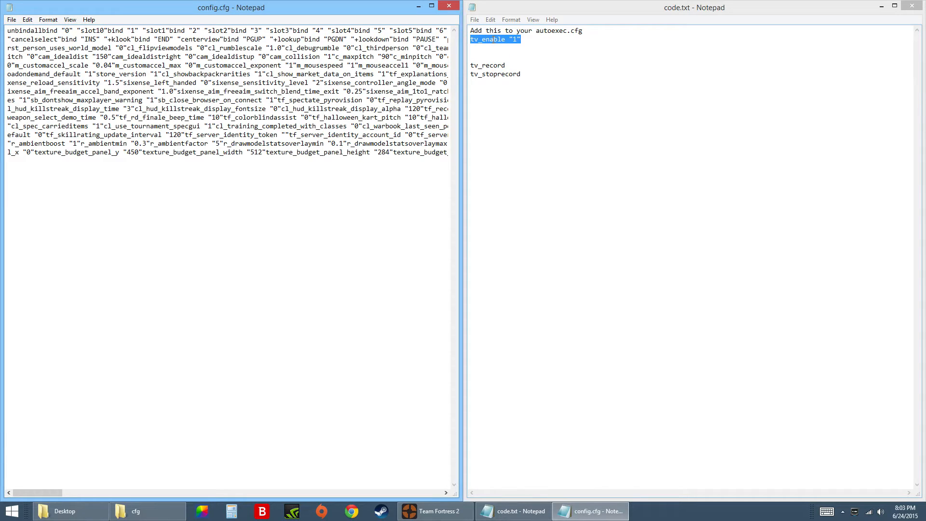
left_click_drag(53, 492, 285, 496)
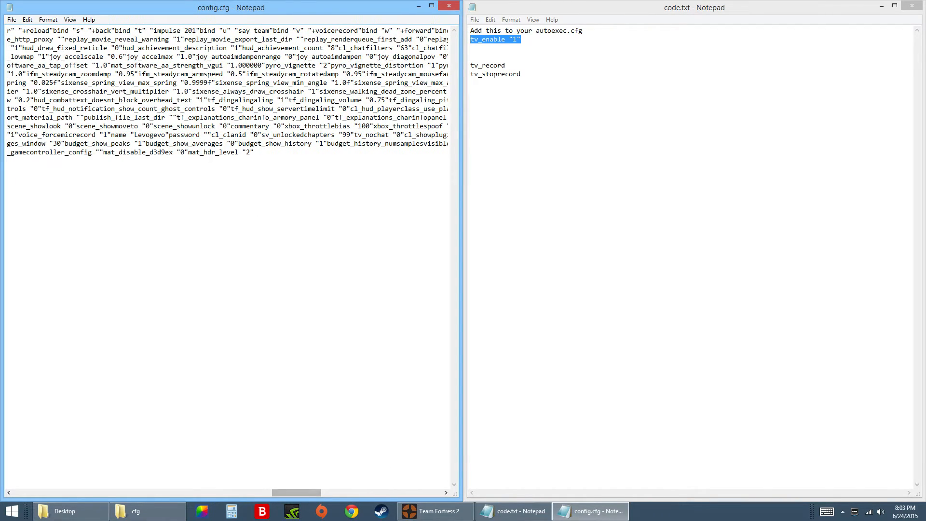
left_click(450, 9)
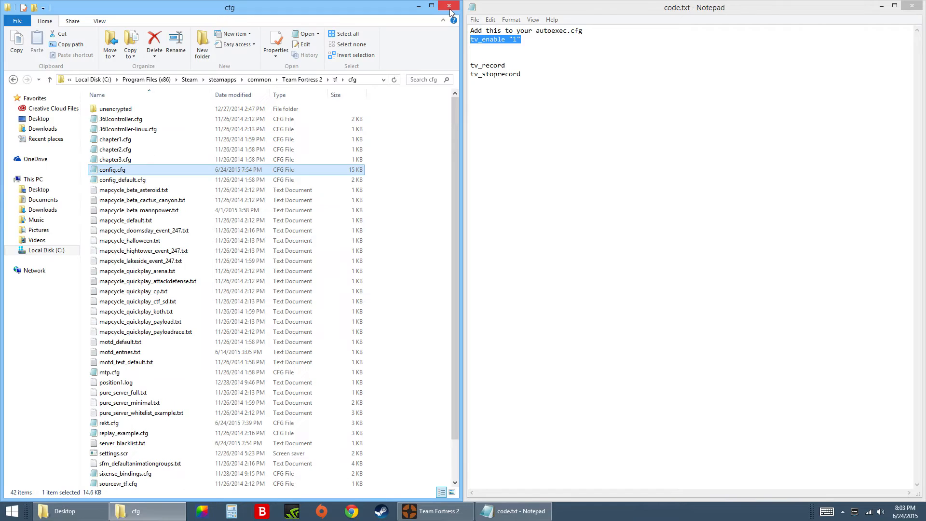
left_click(419, 9)
left_click(883, 7)
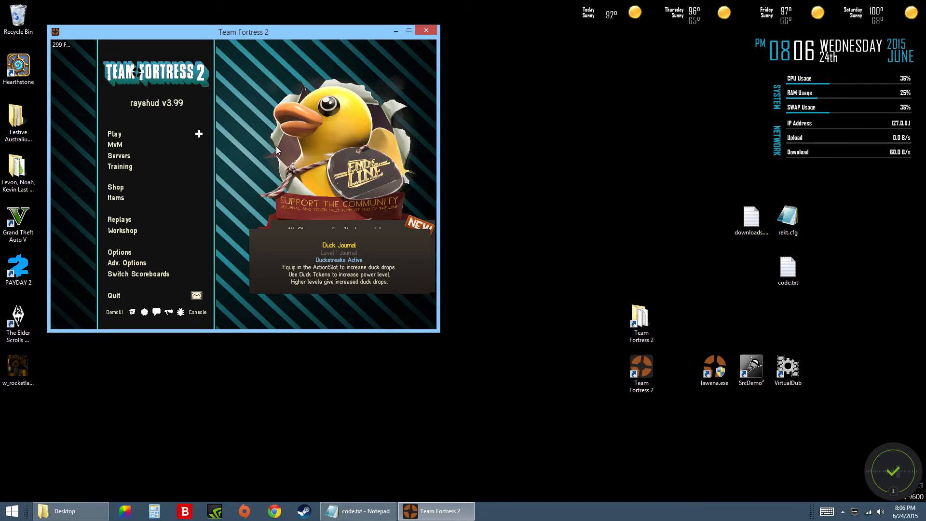
Look up the tv_enable setting in the Team Fortress 2 developer console.
key("grave")
type("t")
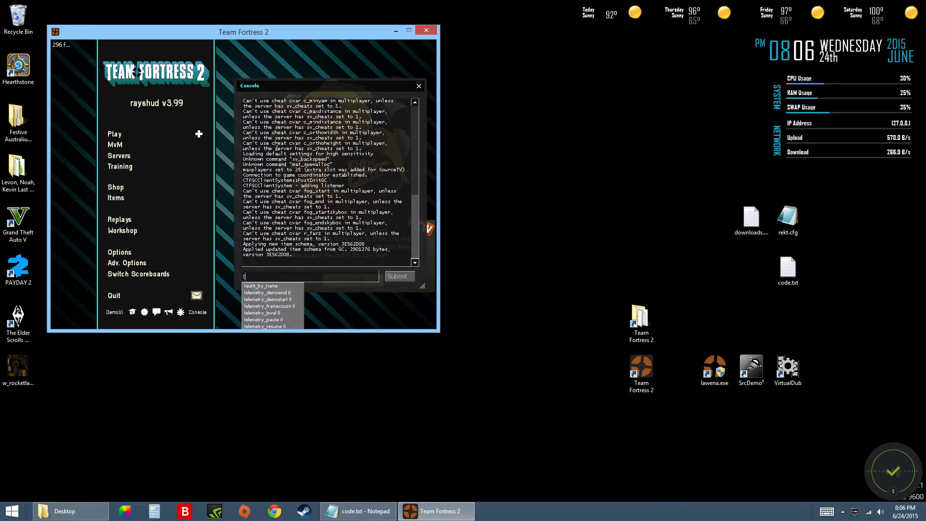
type("v_enable")
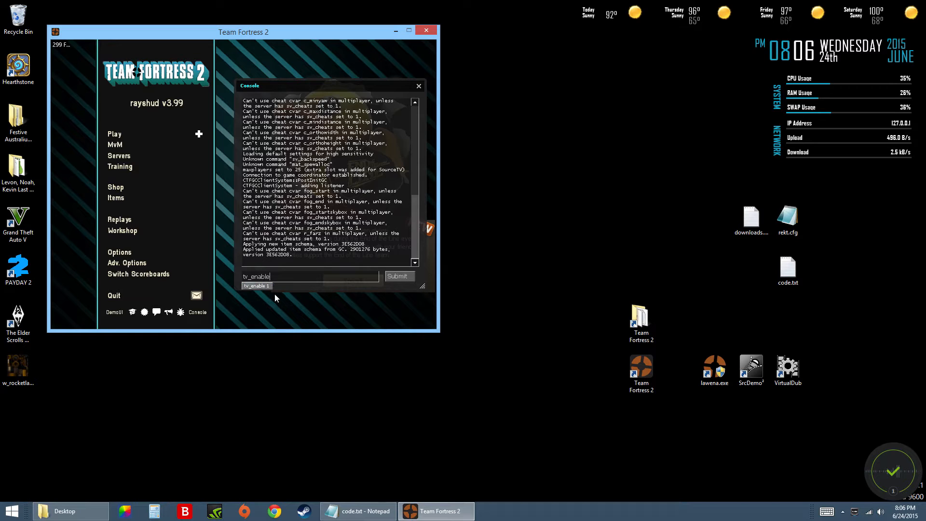
Replace the console entry with the command that loads the itemtest map and run it.
key("BackSpace")
key("BackSpace")
key("BackSpace")
key("BackSpace")
key("BackSpace")
key("BackSpace")
key("BackSpace")
key("BackSpace")
key("BackSpace")
type("map")
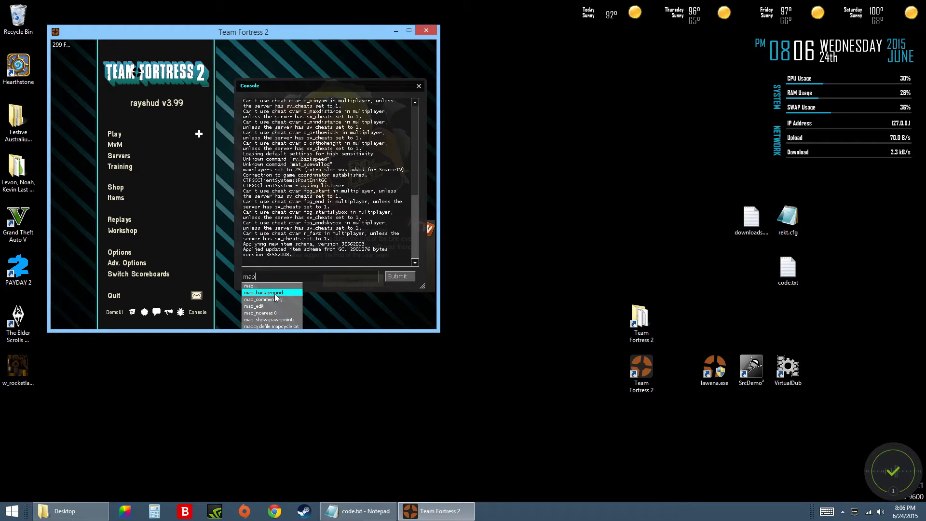
type("itemtemtest")
key("Return")
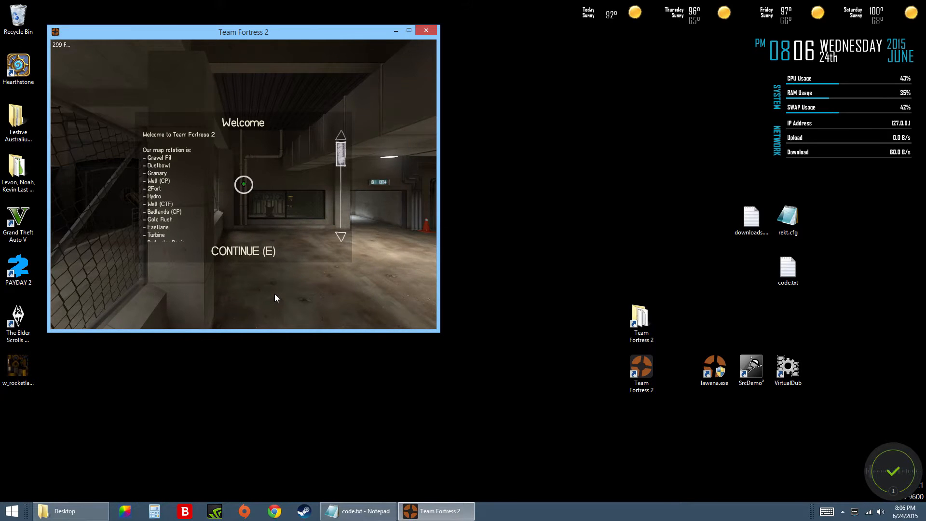
Dismiss the welcome message and join the match as a Scout.
key("e")
left_click(244, 184)
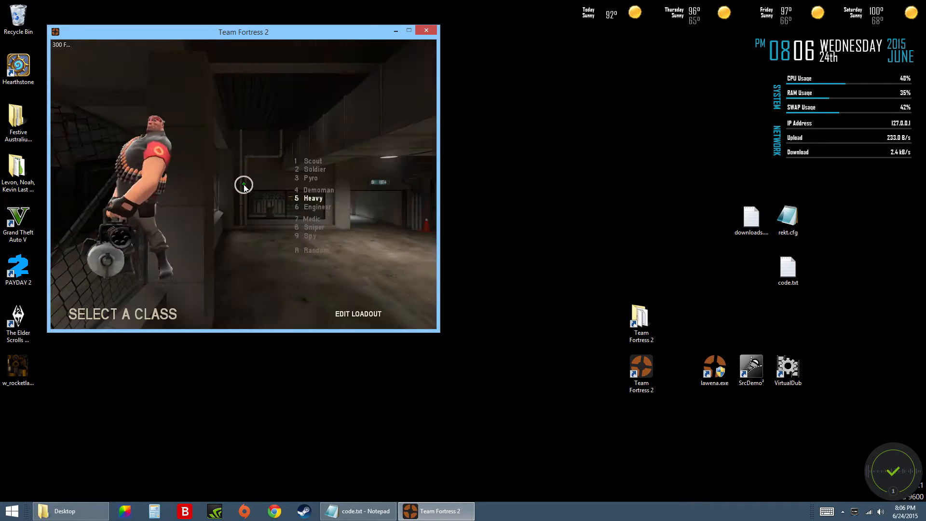
key("1")
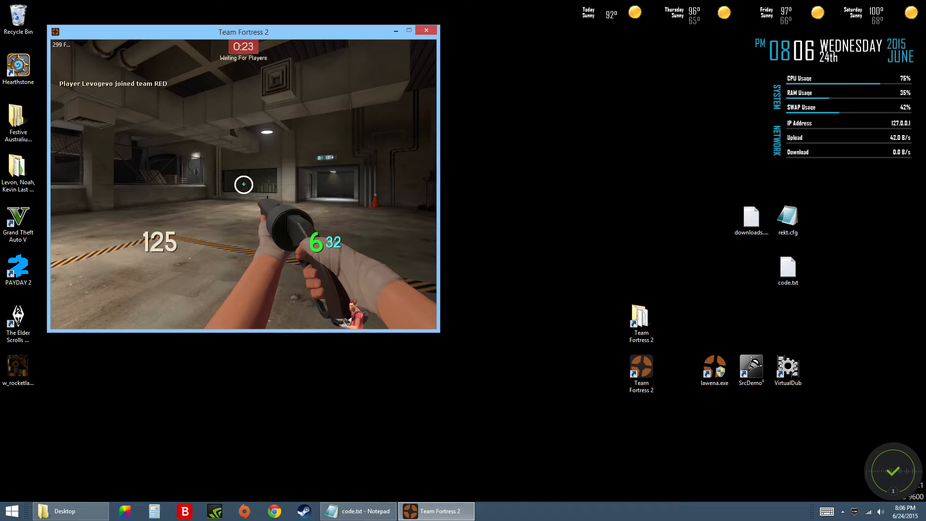
Start recording a normal first-person demo named norm from the console.
key("grave")
type("record ")
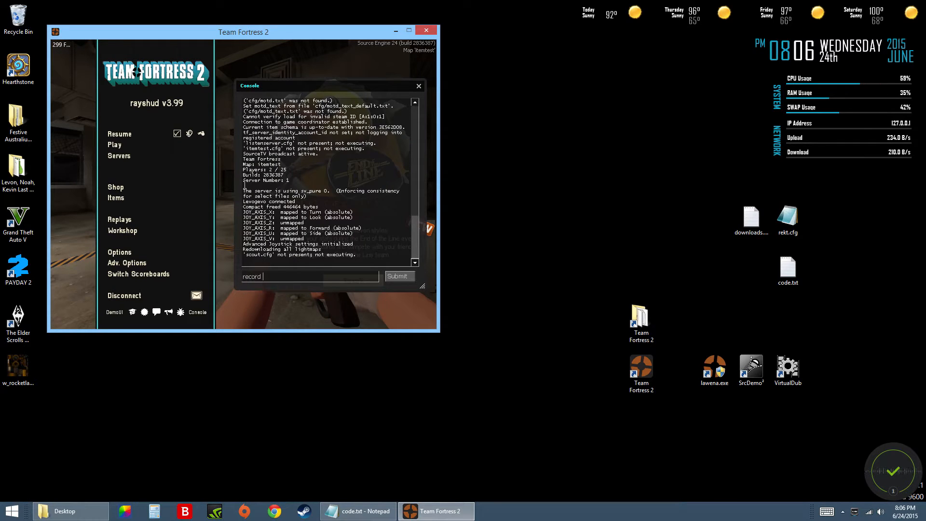
type("nam")
key("BackSpace")
key("BackSpace")
key("BackSpace")
key("BackSpace")
key("Return")
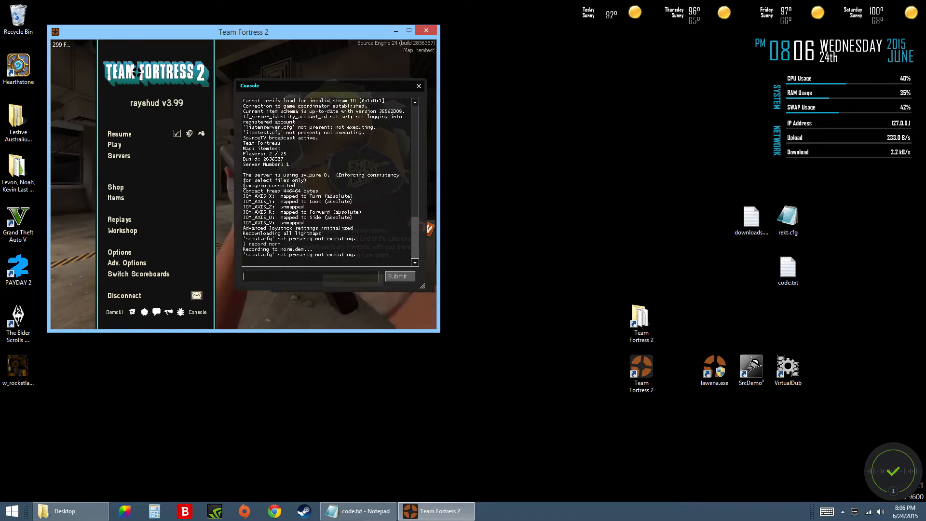
Return to the game and run the Scout around the map to capture footage for the demo.
key("Escape")
key("w")
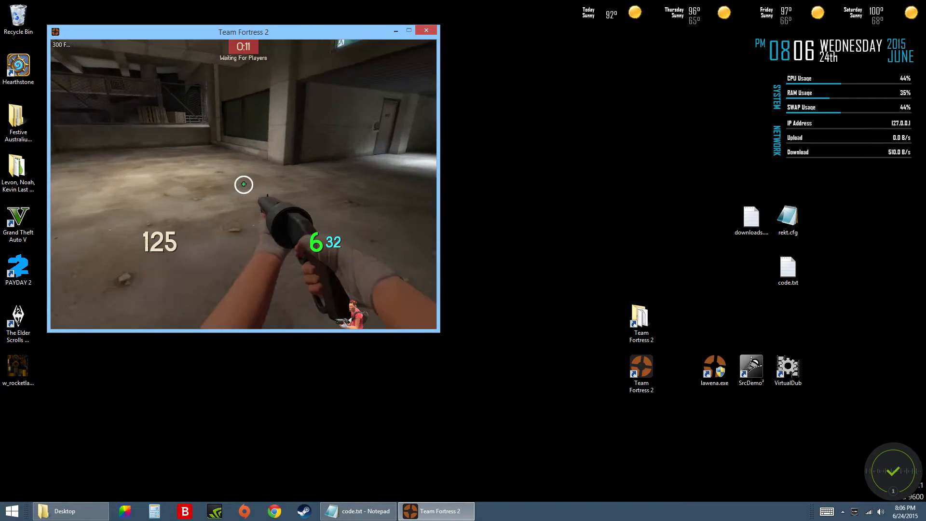
key("w")
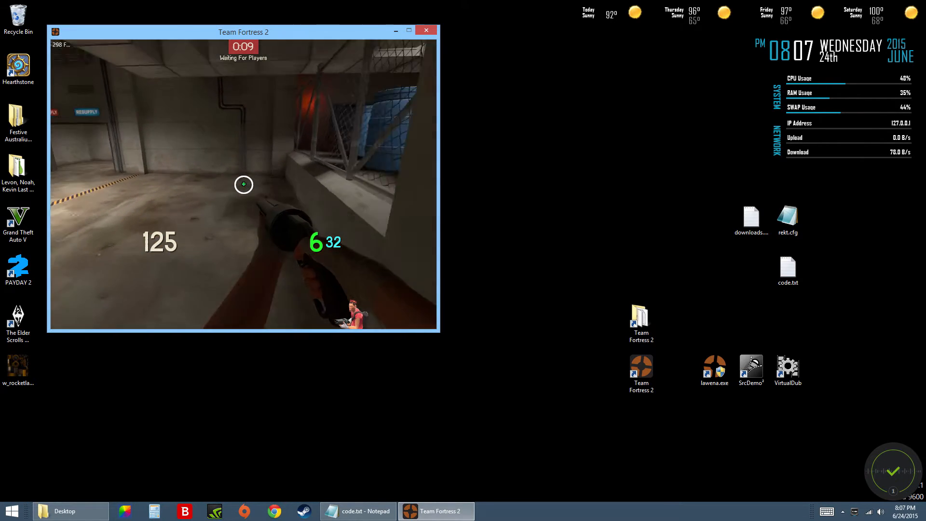
key("w")
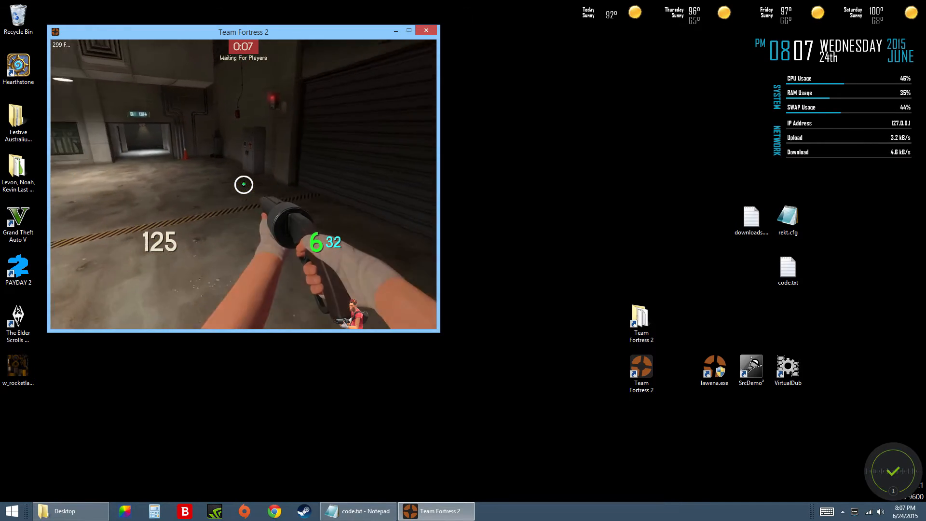
key("w")
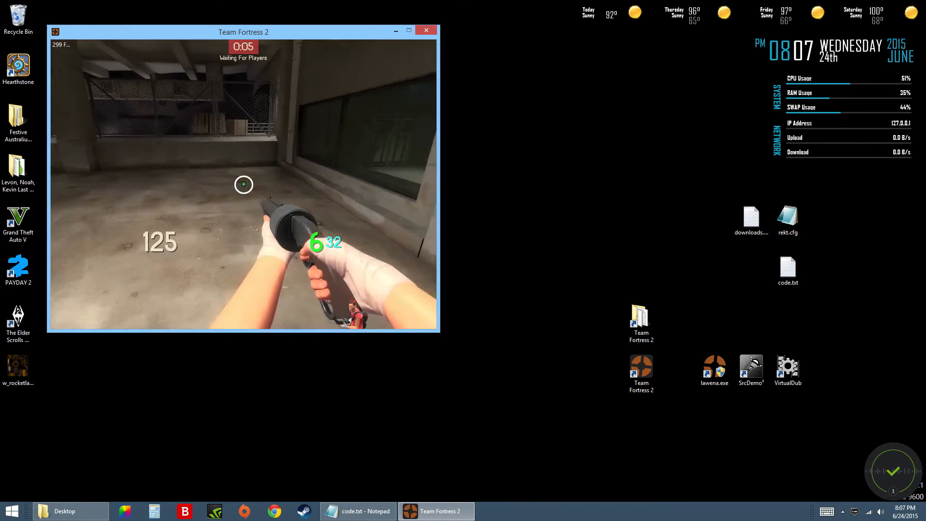
key("w")
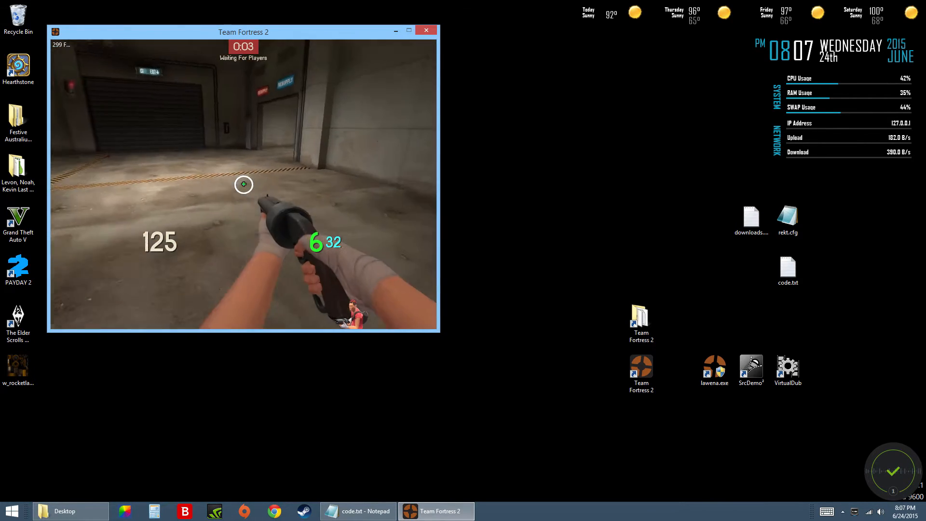
Enable cheats with sv_cheats 1 and switch to the third-person view with the thirdperson command.
type("thirdpes")
key("Escape")
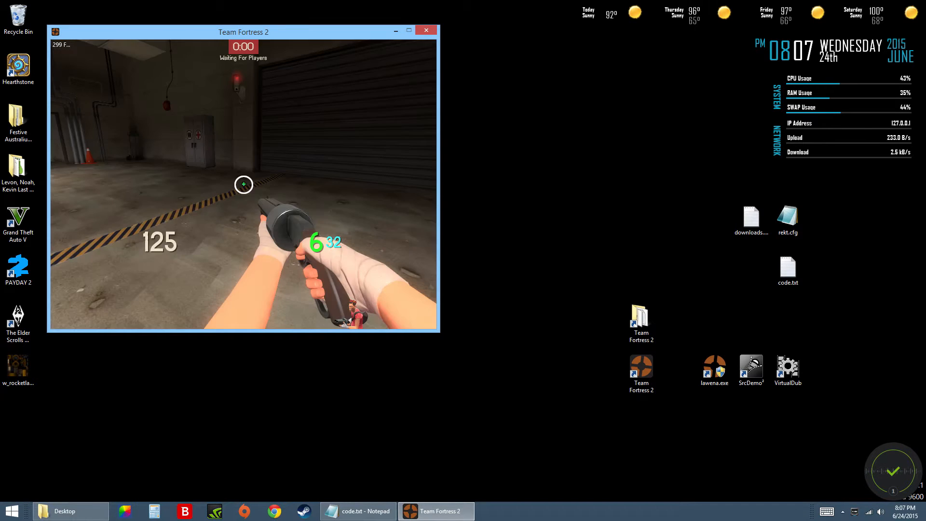
key("grave")
type("sv_cheats 1")
key("Return")
type("thirdpersonw")
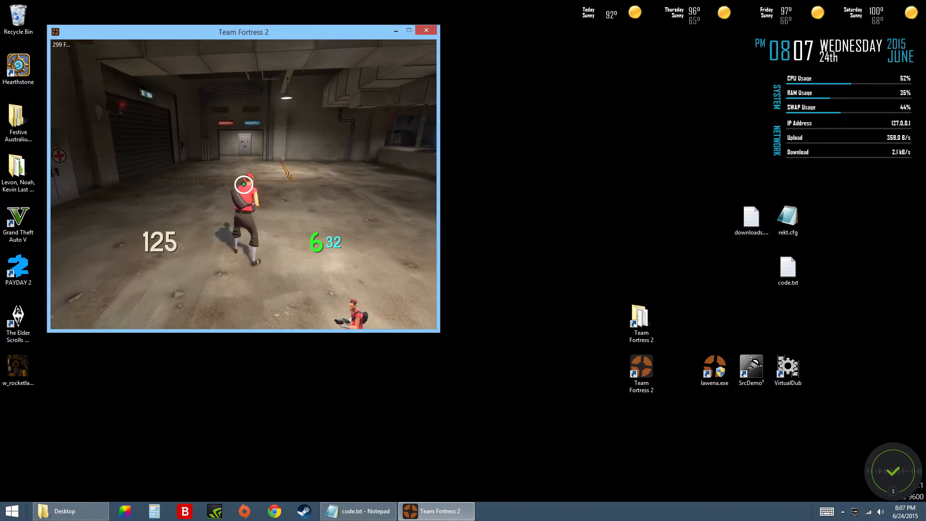
Start a SourceTV recording with tv_record tvdem, then run the Scout around the map.
key("grave")
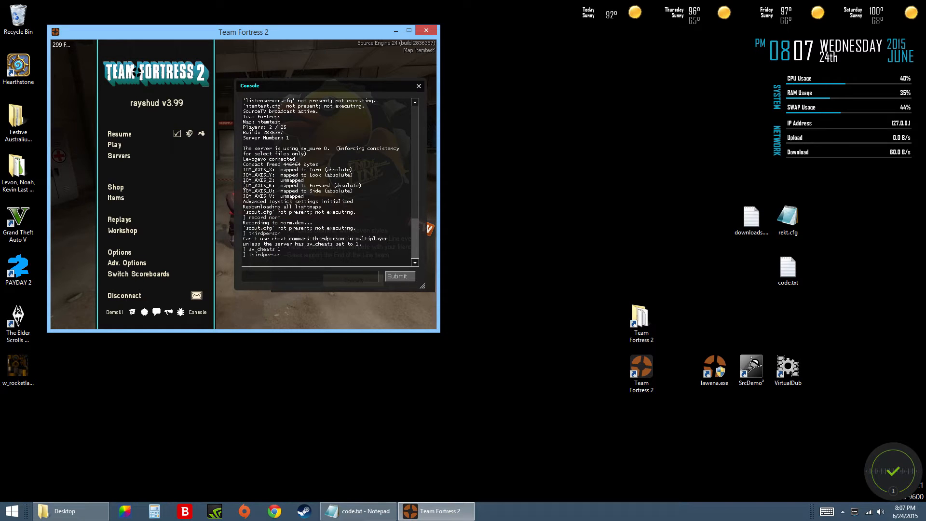
type("_record tvdem")
key("Return")
key("Escape")
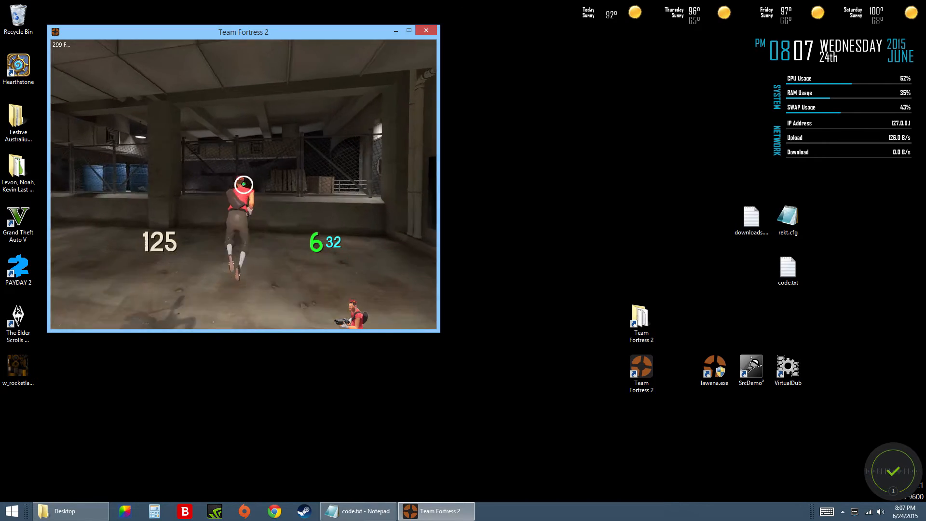
key("w")
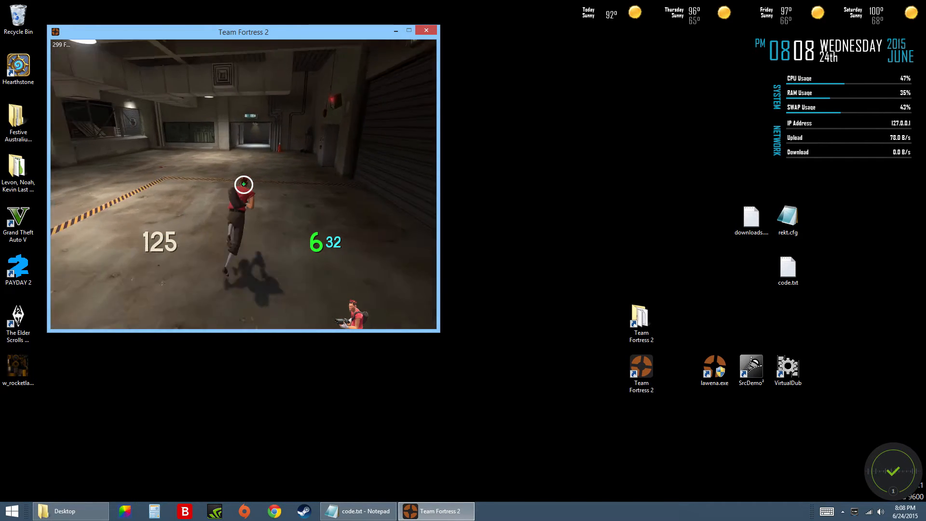
End the SourceTV demo with tv_stoprecord and the normal demo with stop, then return to the game.
key("grave")
type("tv")
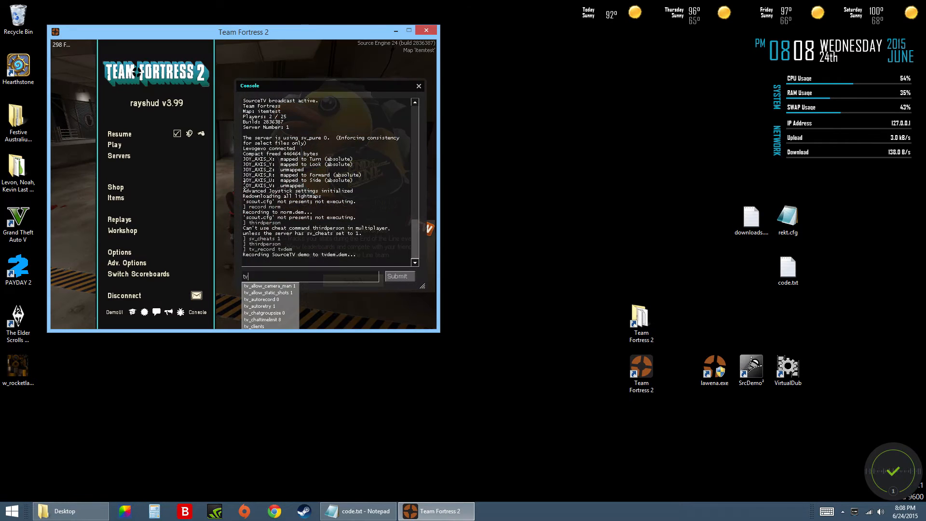
type("_stoprecord")
key("Return")
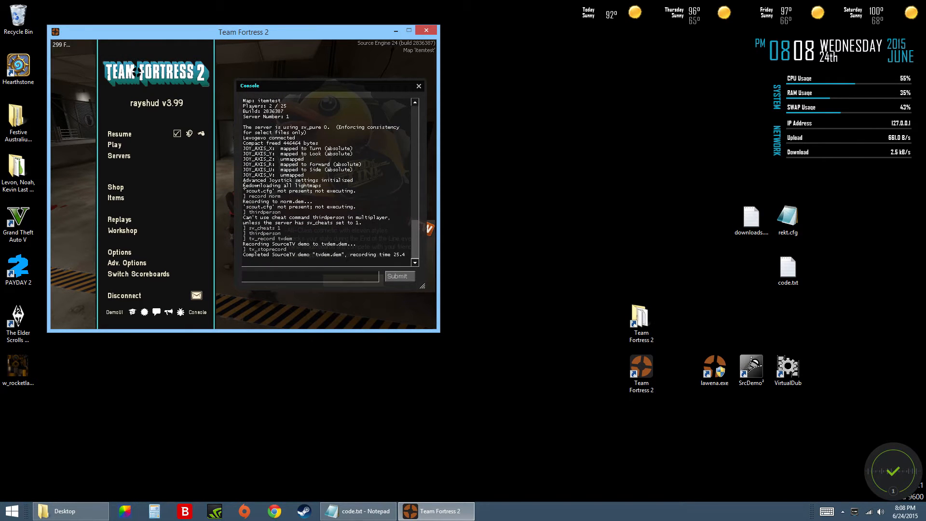
type("stop")
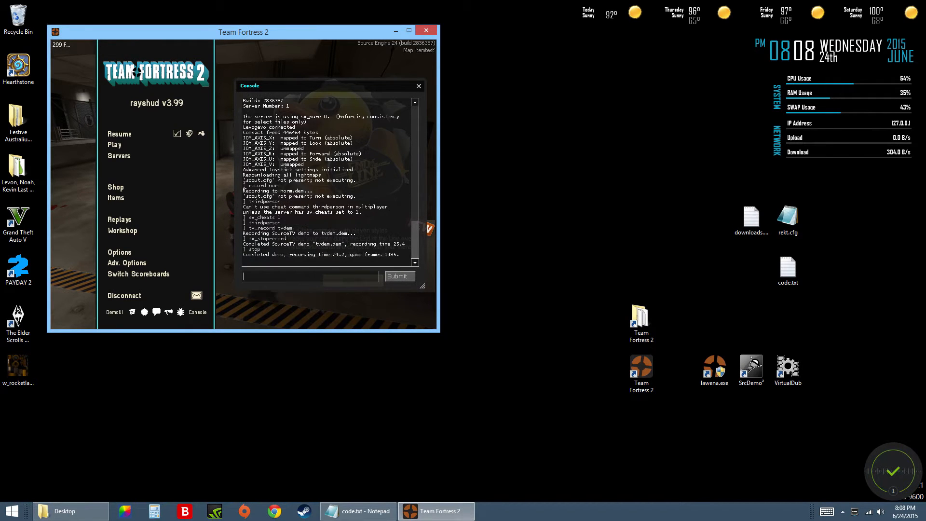
key("grave")
key("w")
key("2")
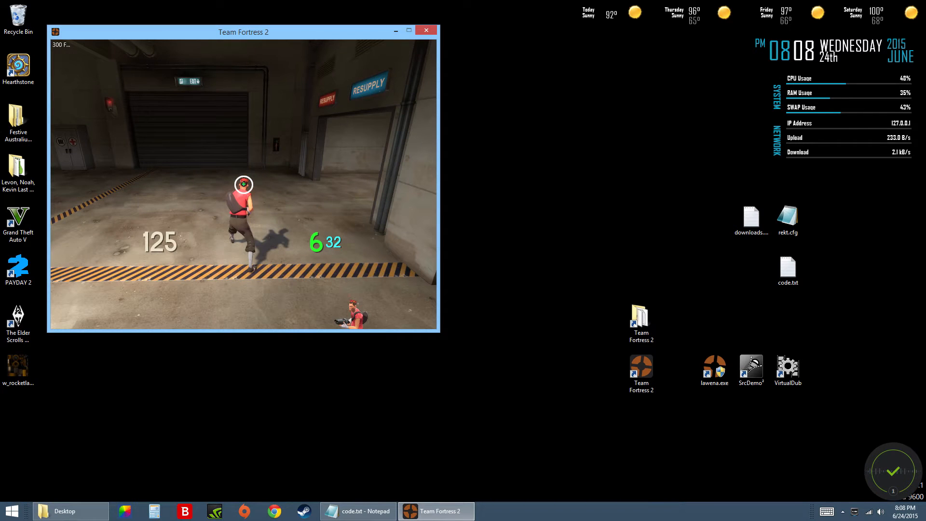
Run the Scout around the resupply area and review the demo recording log in the console.
key("w")
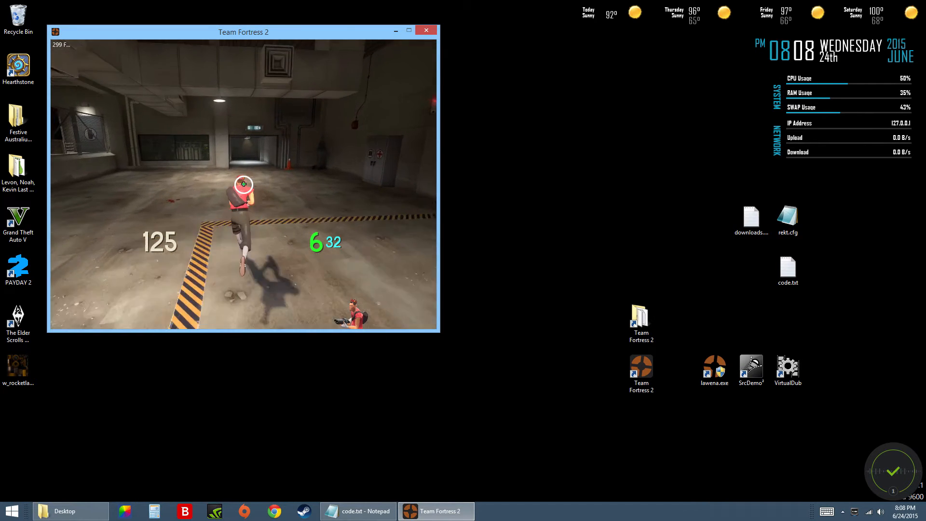
key("w")
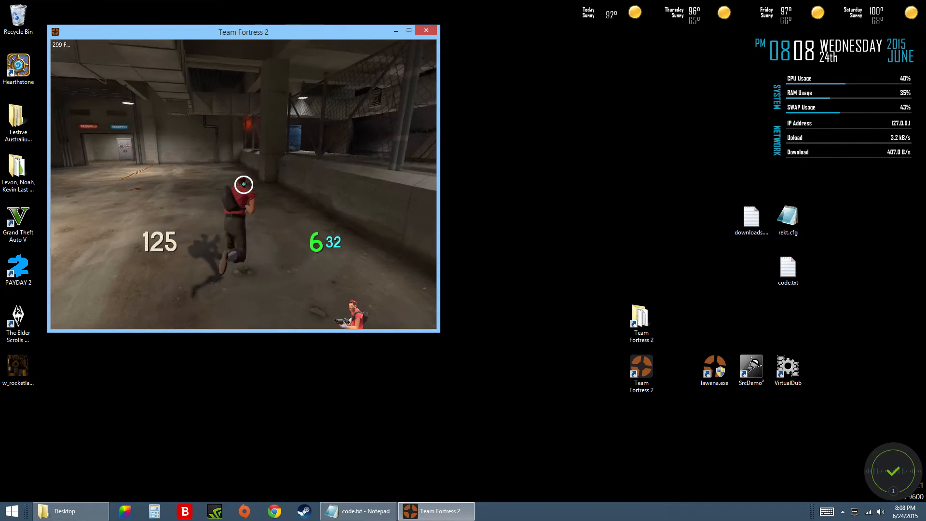
key("w")
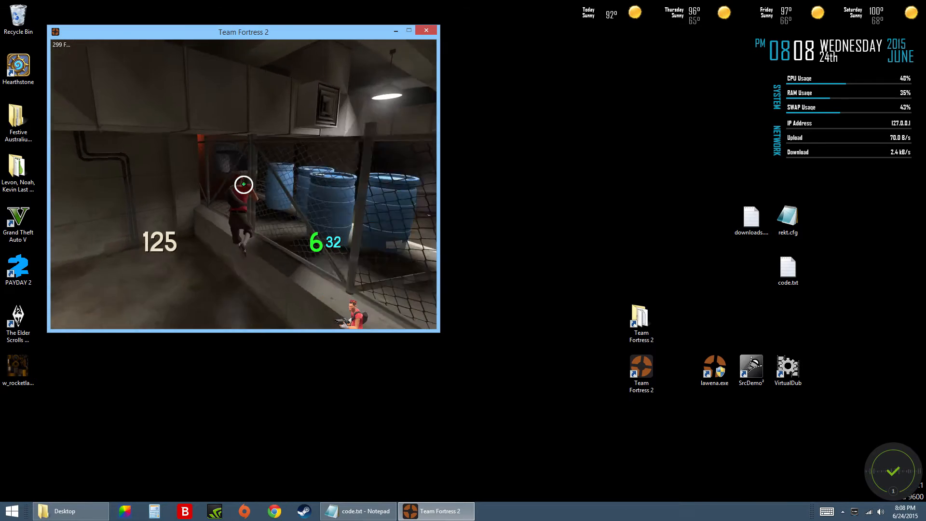
key("w")
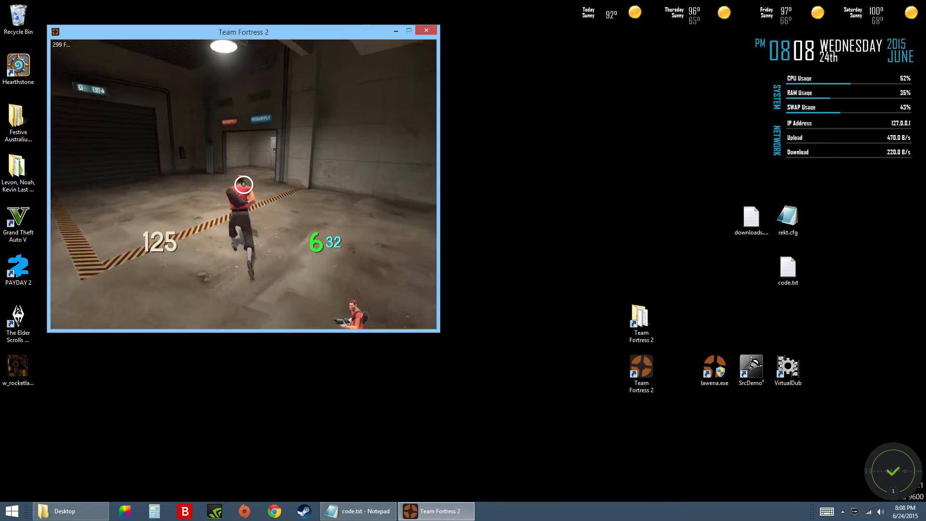
key("w")
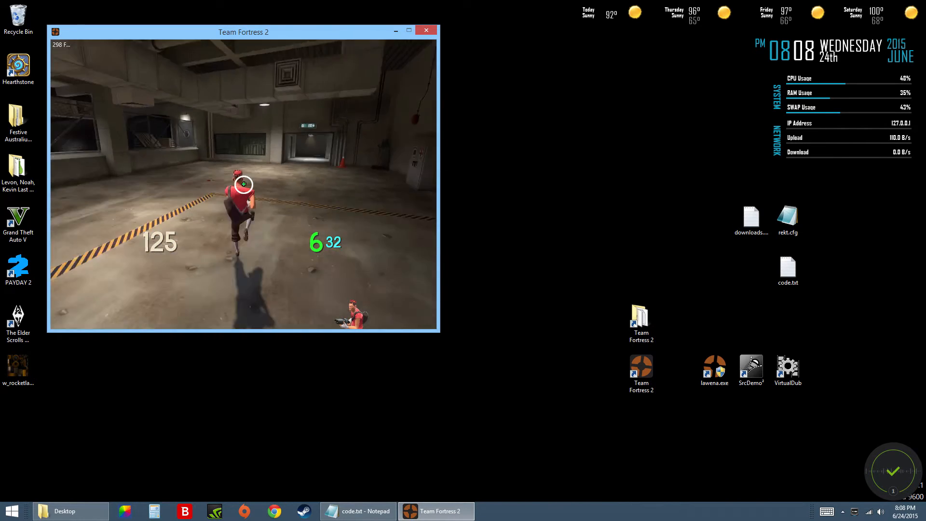
key("w")
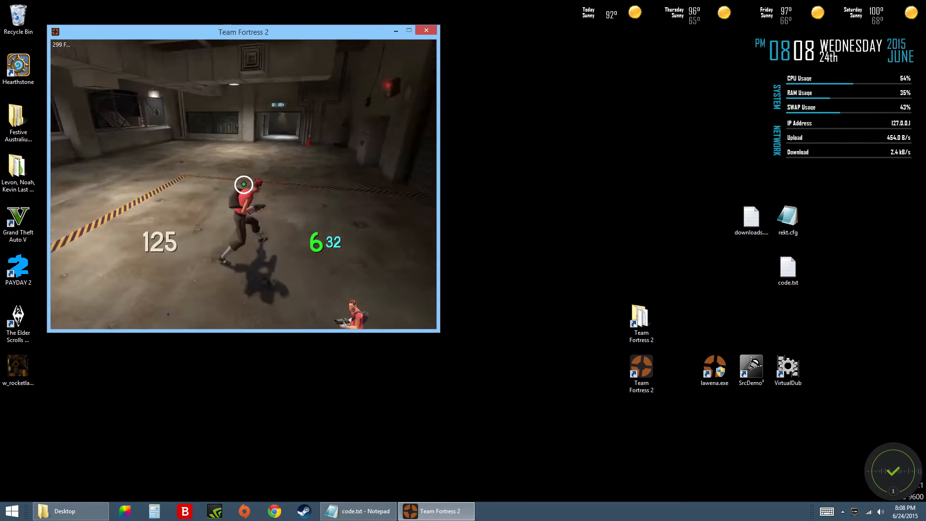
key("grave")
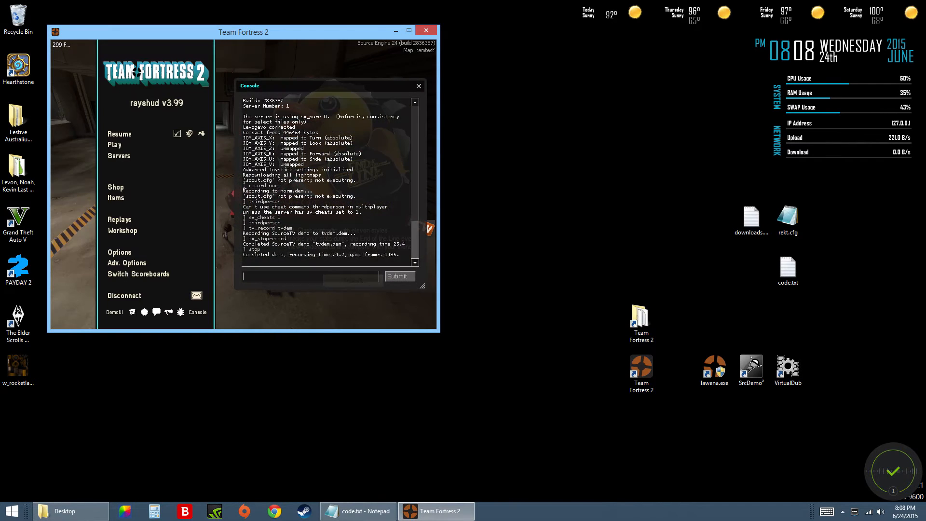
key("grave")
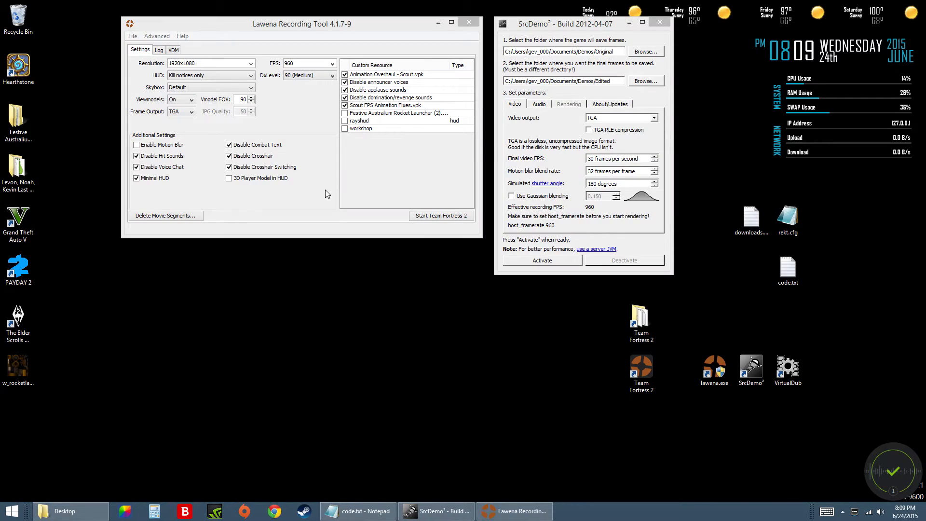
left_click(601, 220)
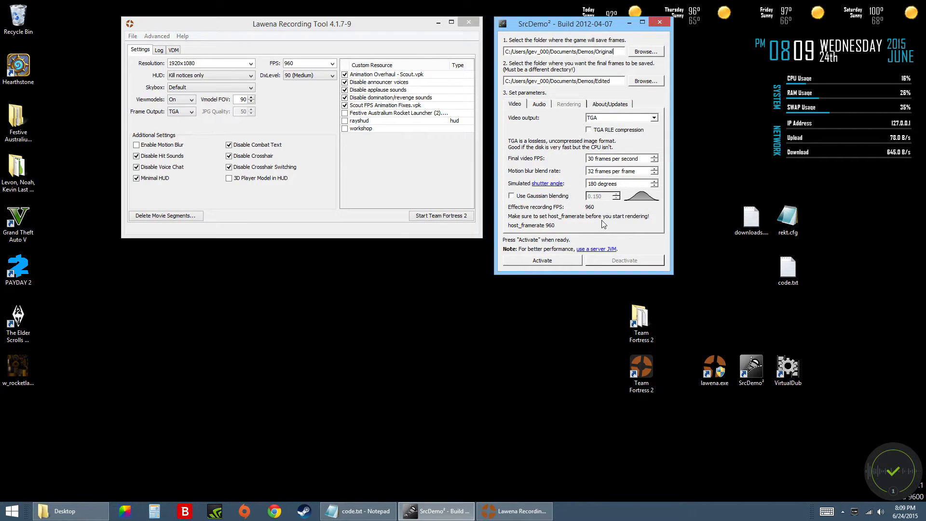
left_click(305, 24)
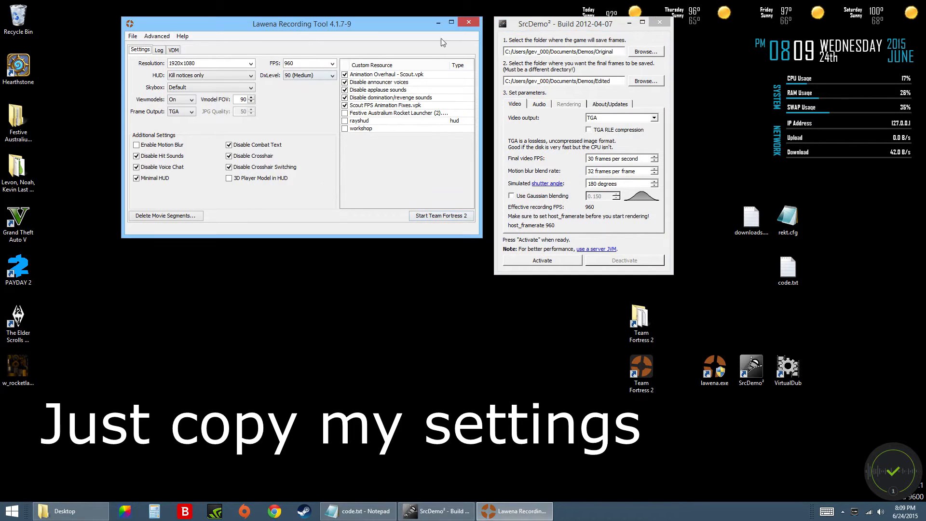
left_click(572, 27)
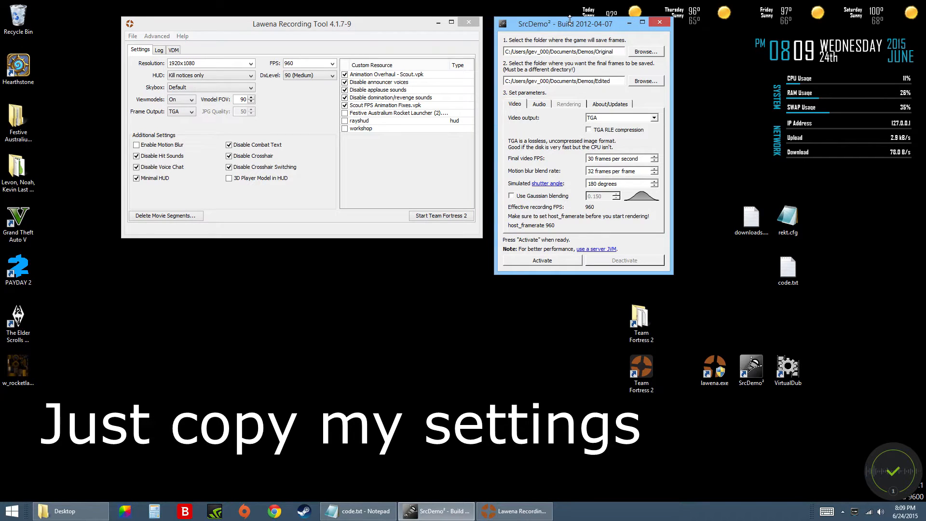
left_click(342, 20)
left_click(586, 31)
left_click(385, 31)
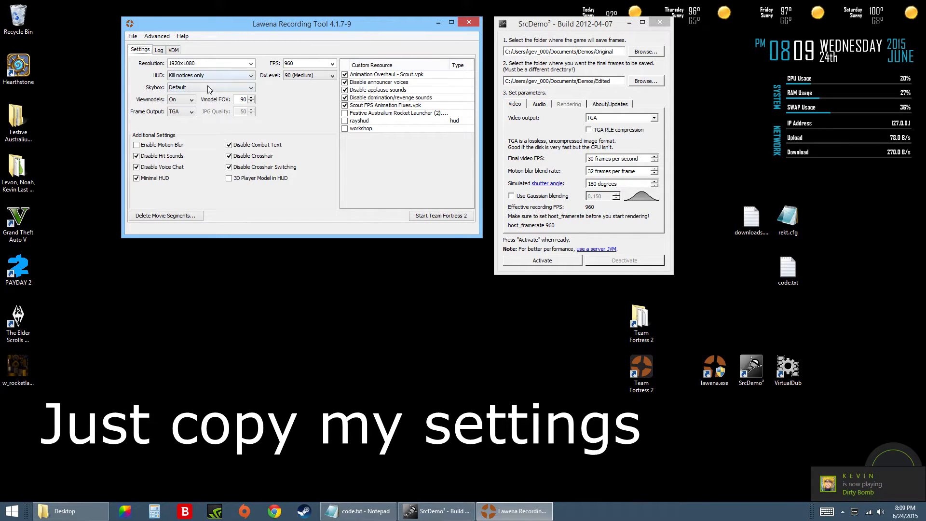
Set the Lawena recording resolution to 1920x1080 and the HUD to Kill notices only.
left_click(251, 63)
left_click(251, 64)
left_click(251, 75)
left_click(251, 63)
left_click(252, 66)
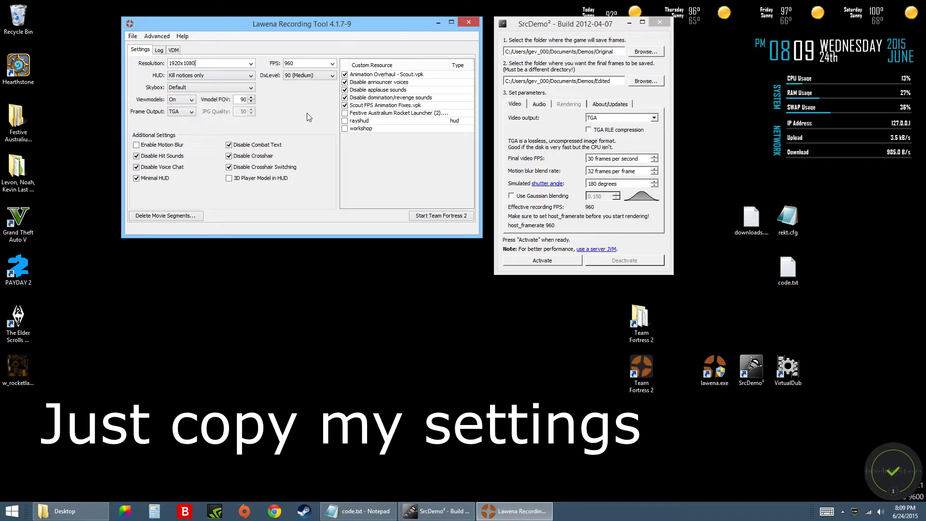
left_click(244, 76)
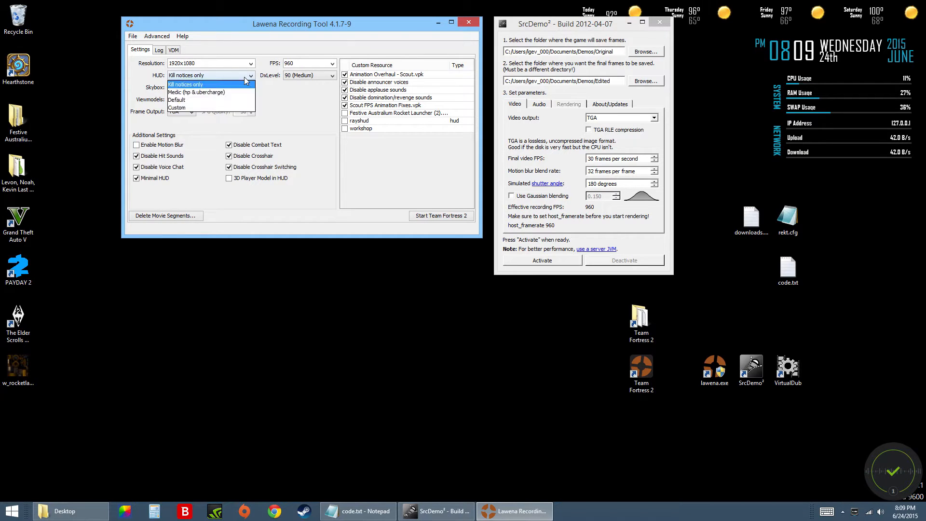
left_click(199, 84)
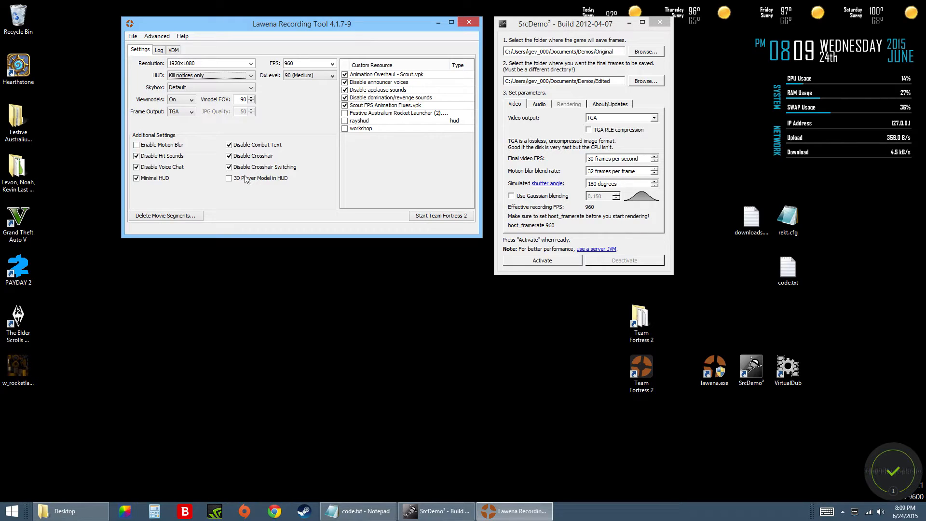
Disable the Scout FPS Animation Fixes.vpk and Animation Overhaul - Scout.vpk custom resources, leaving the sound-disabling resources enabled.
left_click(345, 106)
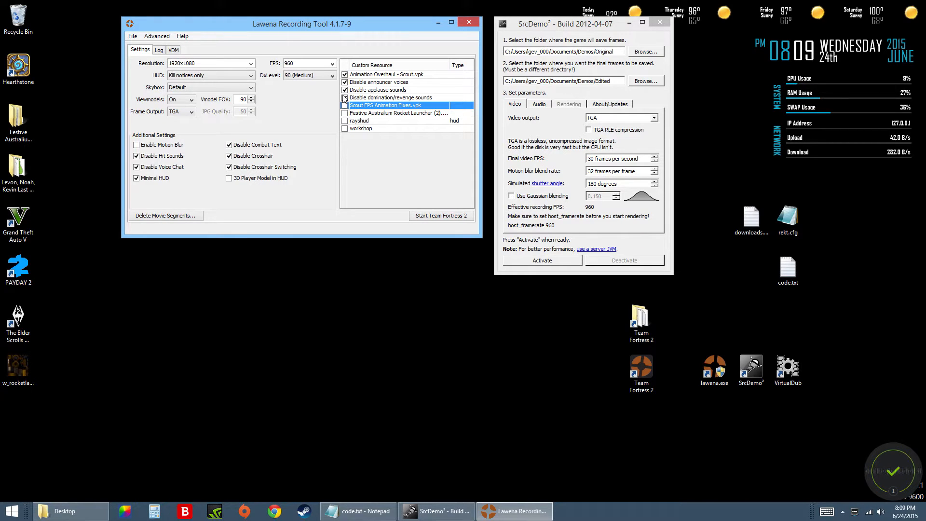
left_click(344, 75)
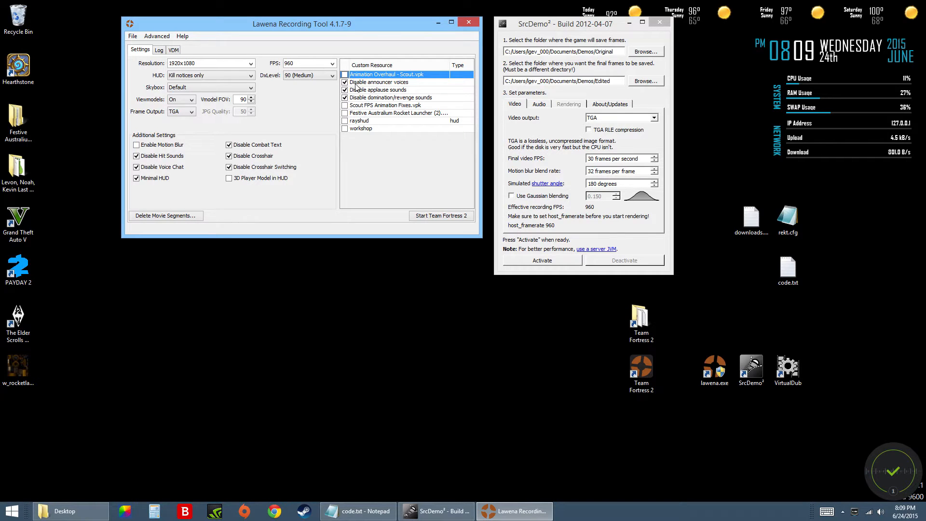
left_click(355, 84)
left_click(371, 91)
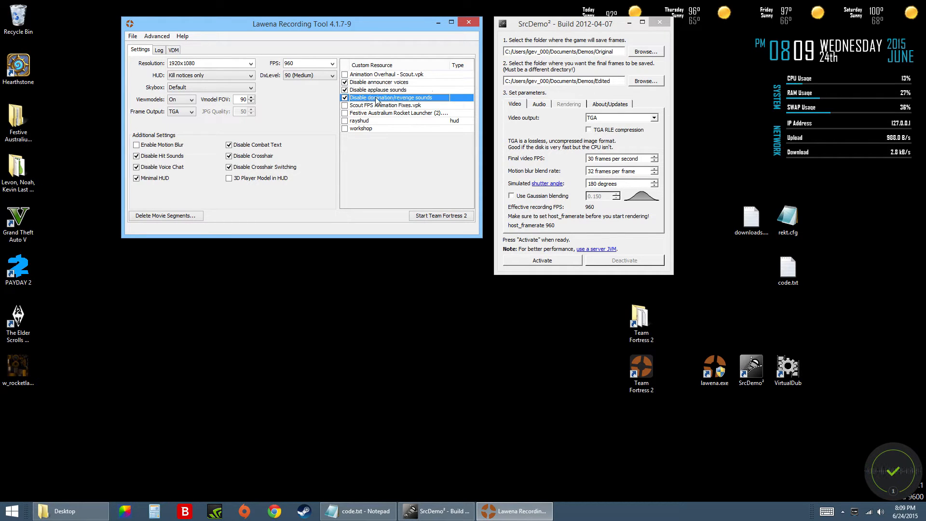
left_click(375, 97)
left_click(376, 83)
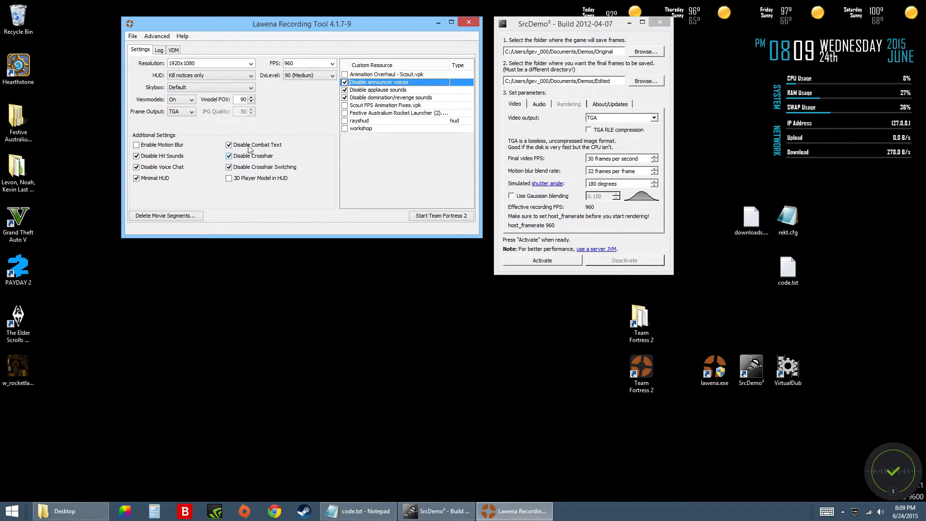
Review the available DxLevel options and keep 90 (Medium).
left_click(306, 78)
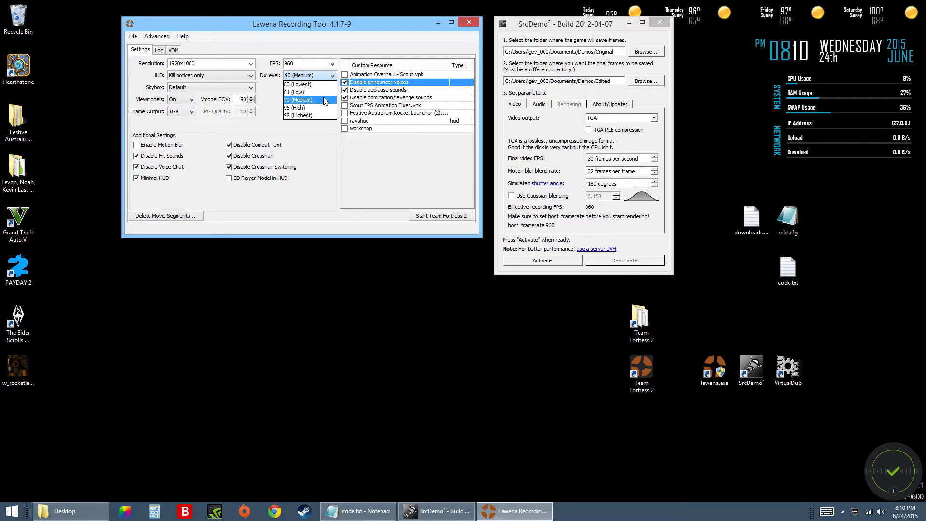
left_click(300, 179)
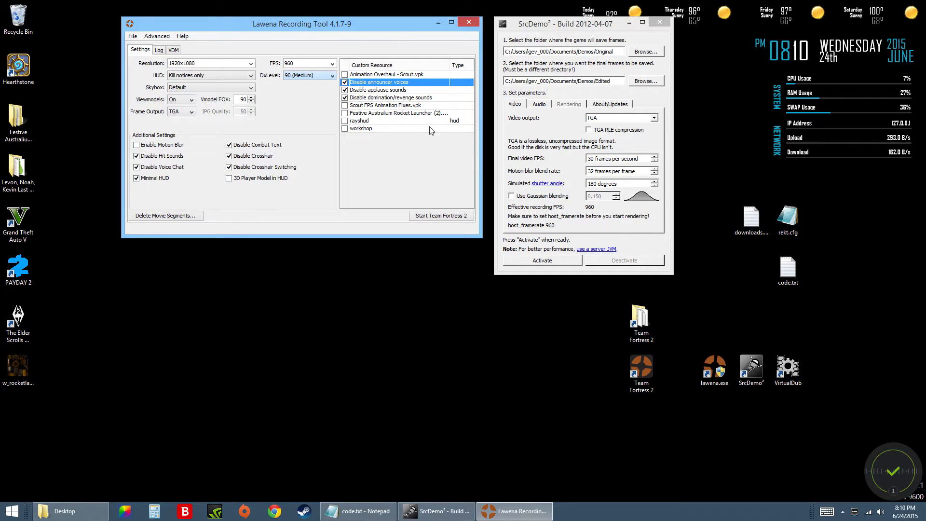
left_click_drag(297, 25, 288, 25)
double_click(554, 22)
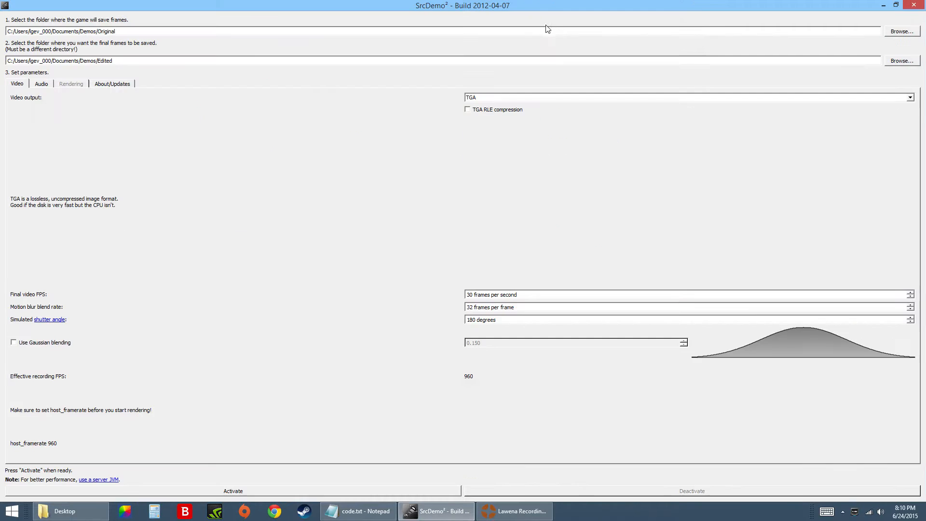
double_click(546, 8)
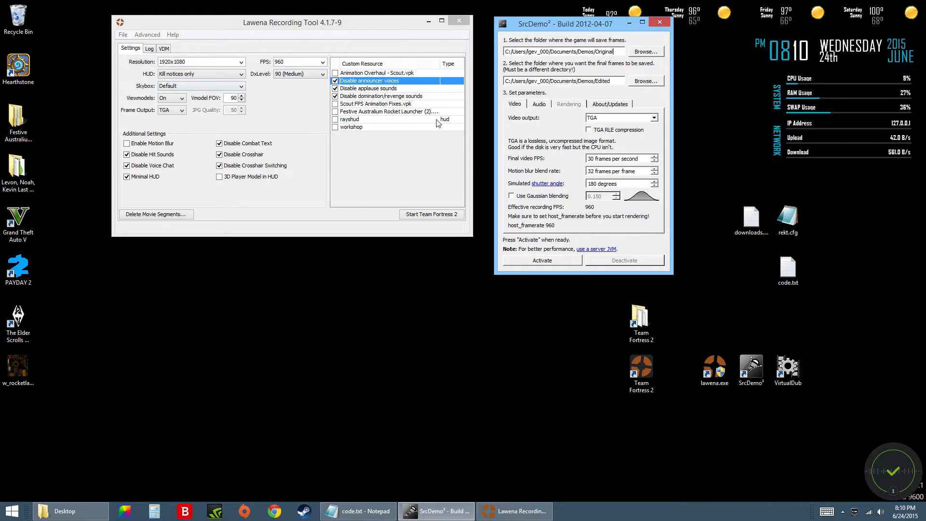
left_click(405, 166)
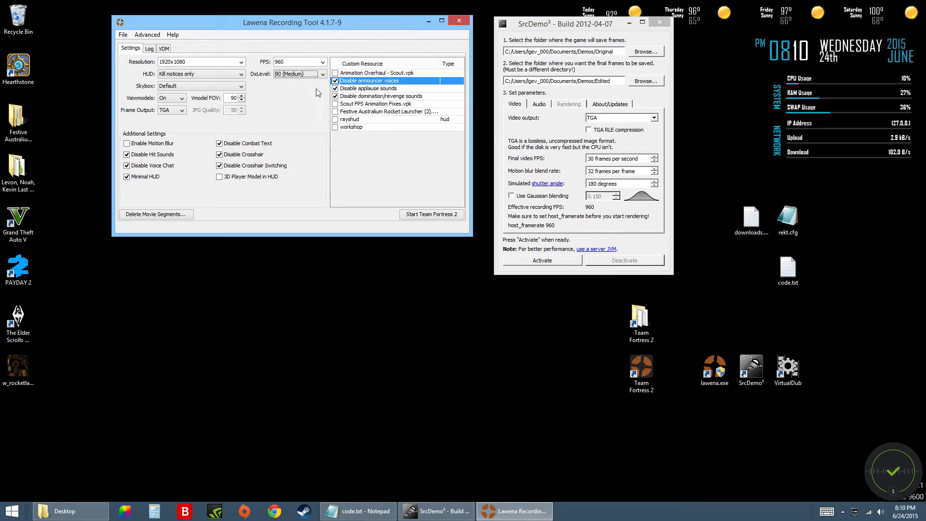
left_click_drag(317, 24, 337, 25)
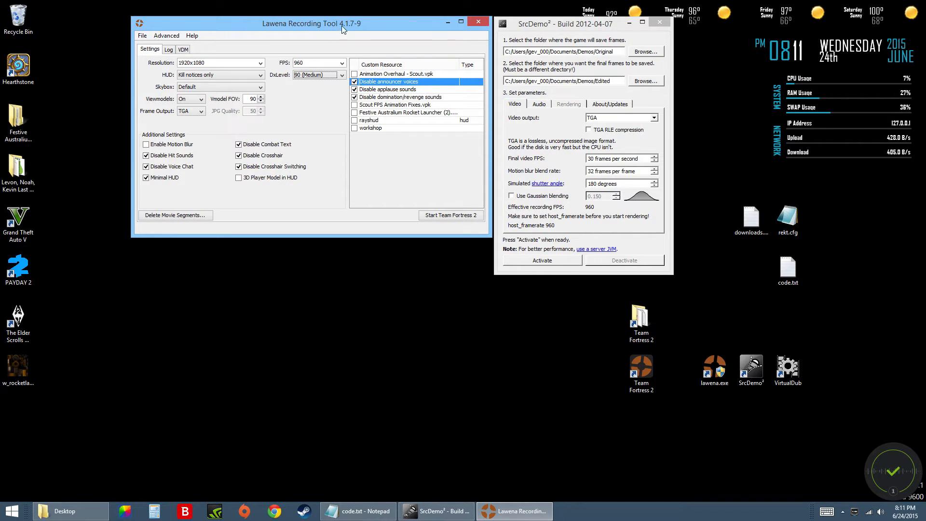
left_click(577, 28)
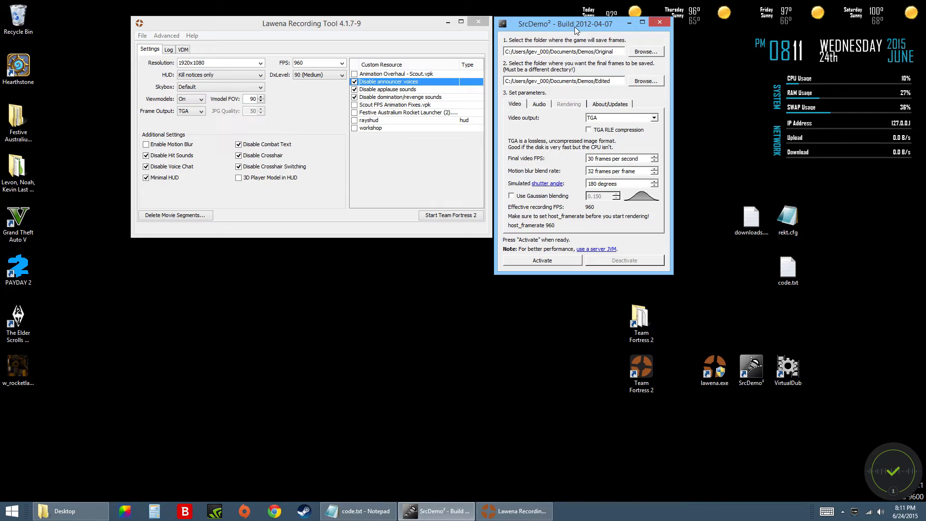
left_click(368, 24)
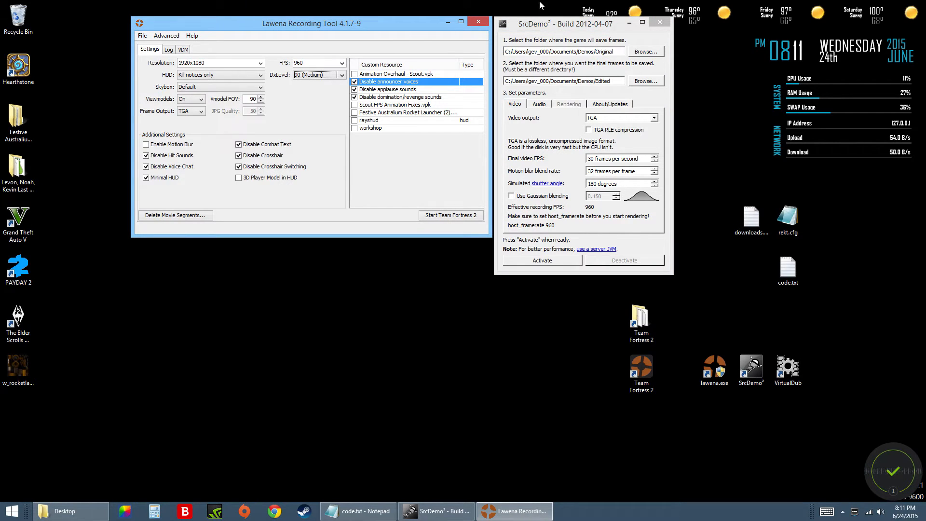
left_click(549, 28)
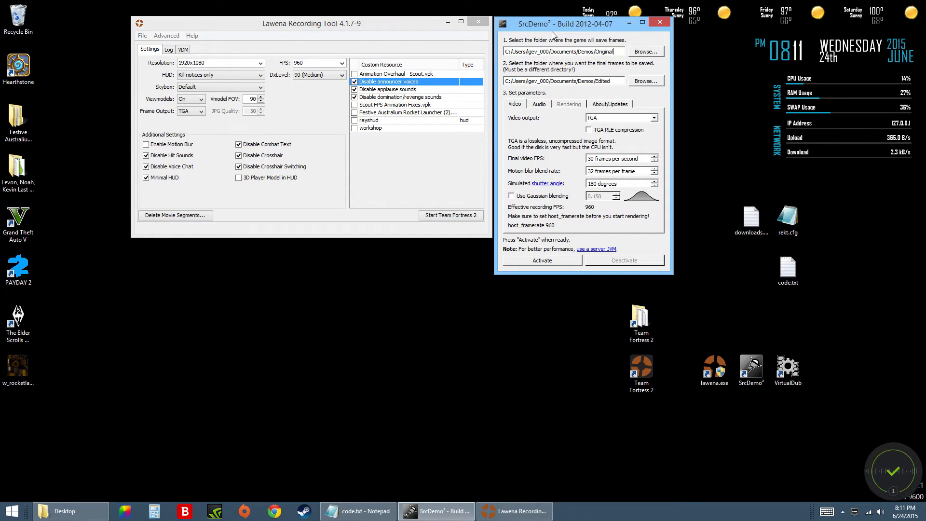
left_click(400, 18)
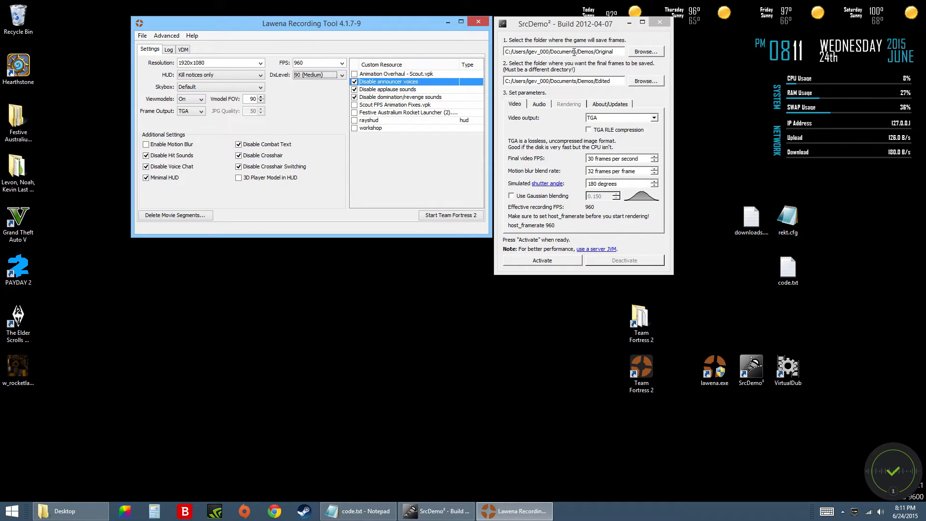
Examine SrcDemo²'s folder paths for the game's saved frames and for the final frames.
left_click_drag(506, 52, 627, 52)
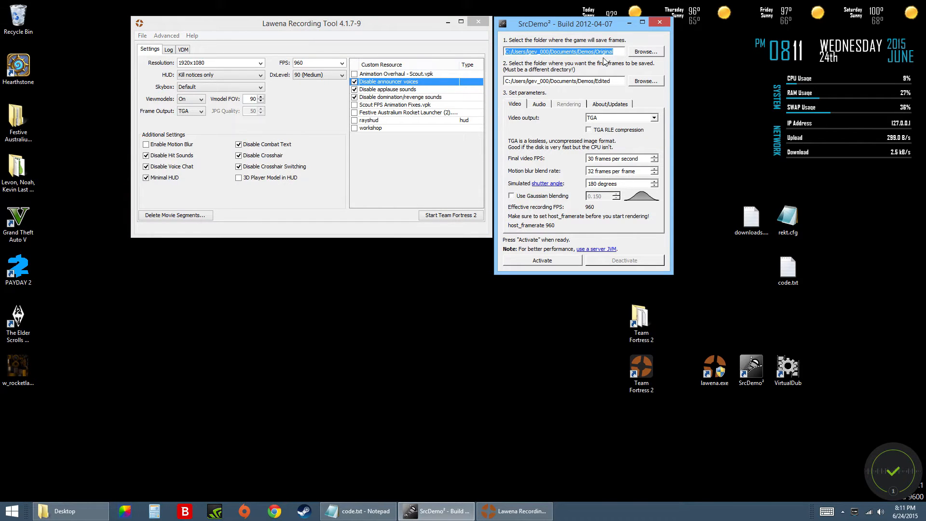
left_click(543, 82)
left_click_drag(506, 81, 614, 81)
left_click(589, 55)
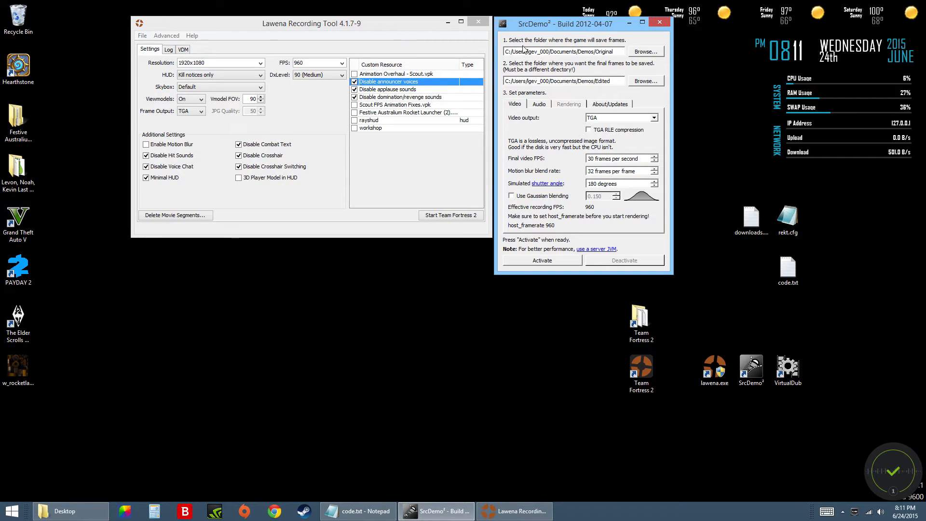
left_click_drag(506, 52, 614, 52)
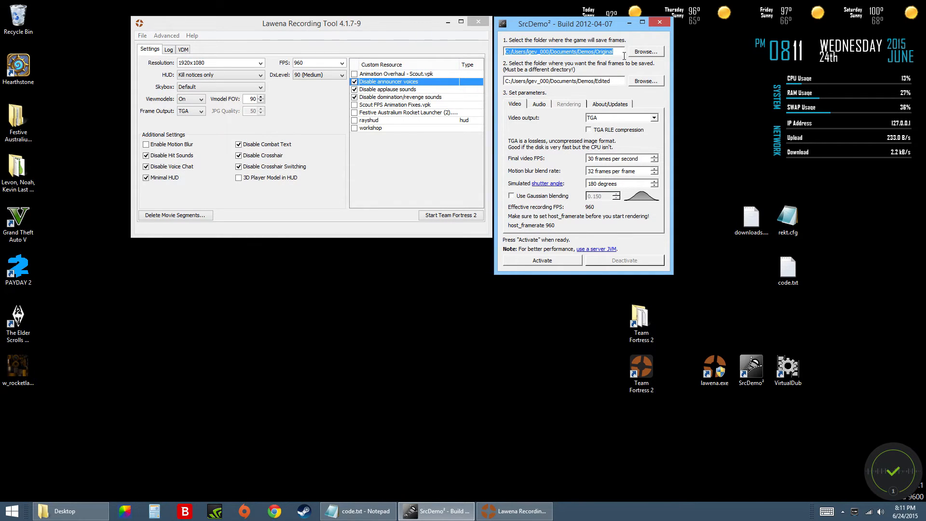
Look over Lawena's commands for changing the TF2 and movie folders without choosing one.
left_click(309, 35)
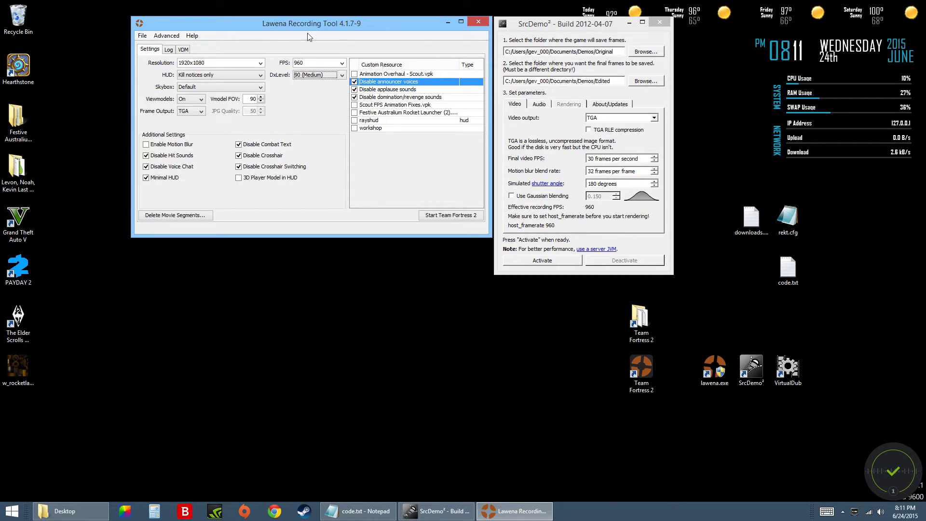
left_click(142, 36)
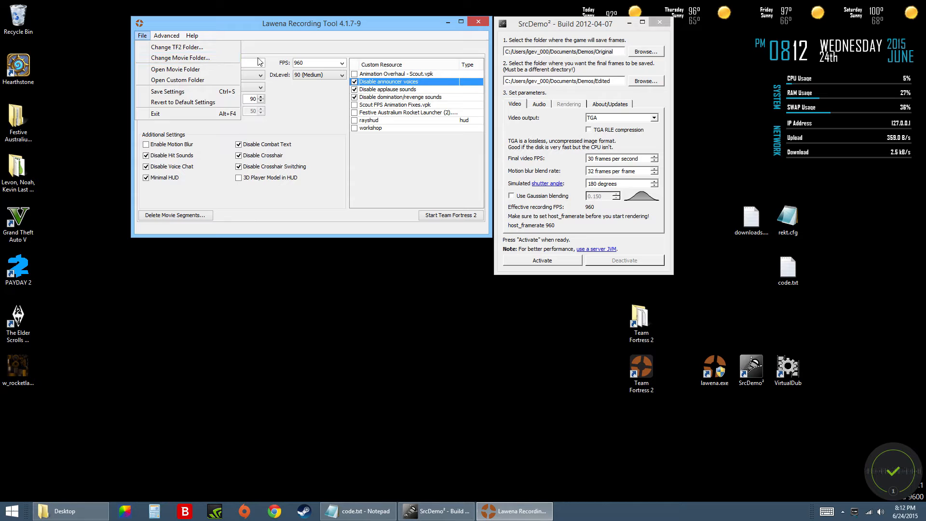
left_click(336, 31)
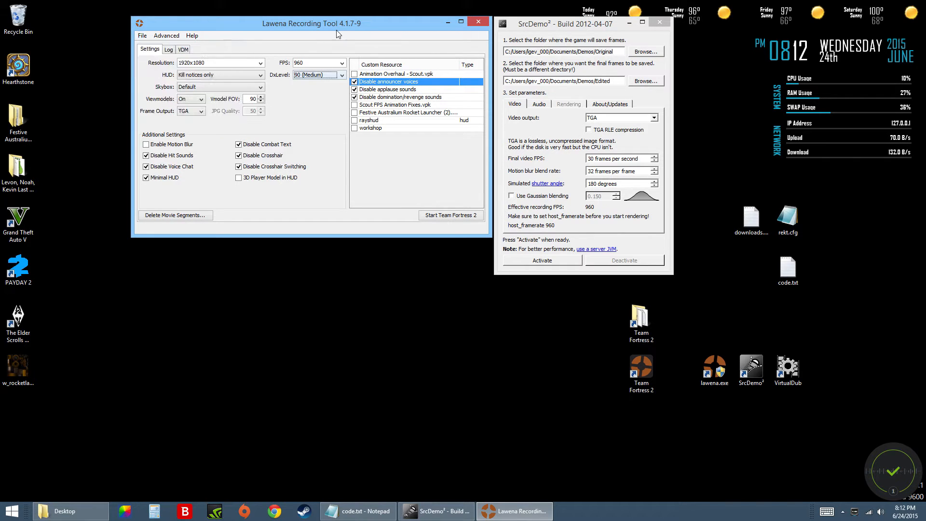
Examine Lawena's Change Movie Folder command alongside SrcDemo²'s Demos/Original game-frames folder and Demos/Edited final-frames folder.
left_click(143, 36)
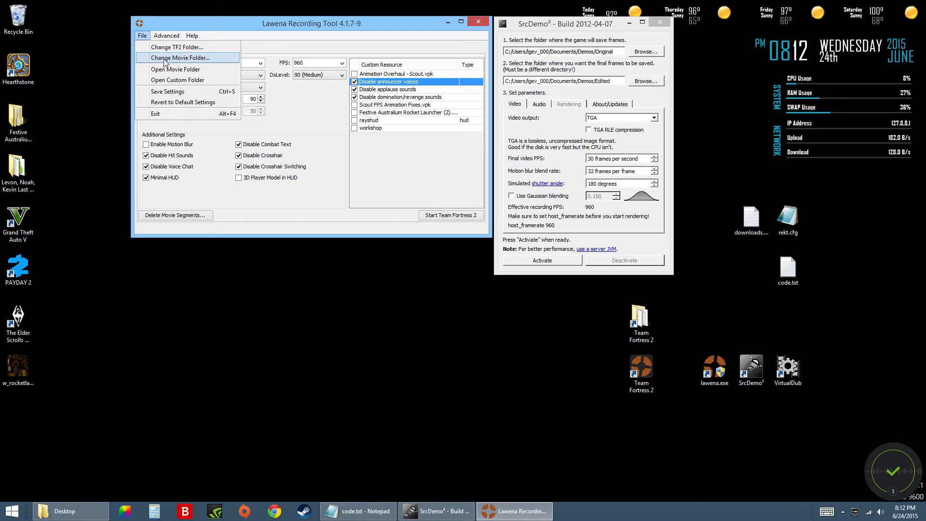
left_click(535, 53)
double_click(535, 53)
triple_click(535, 53)
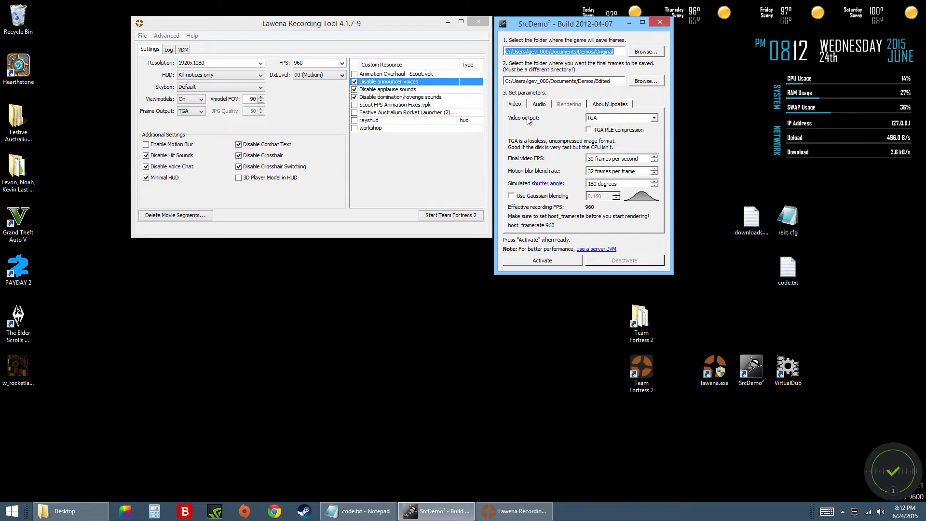
triple_click(584, 81)
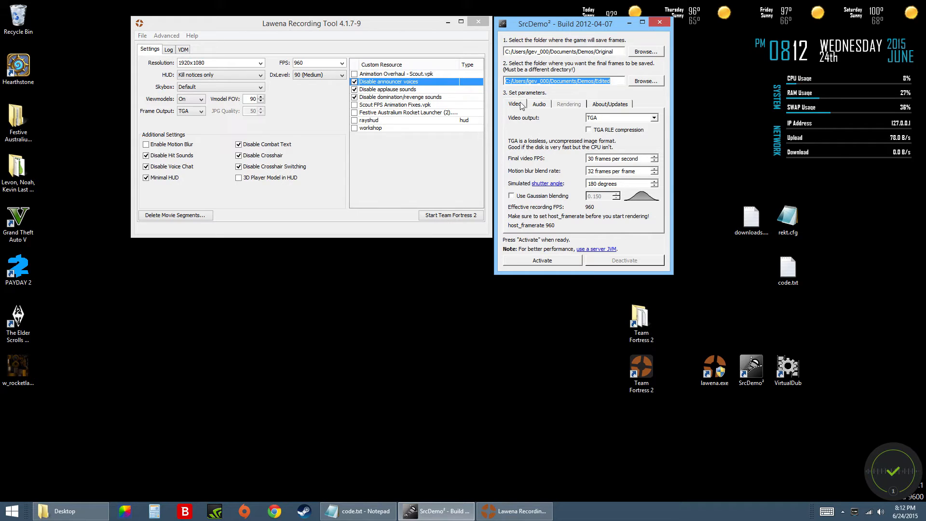
left_click_drag(538, 81, 540, 82)
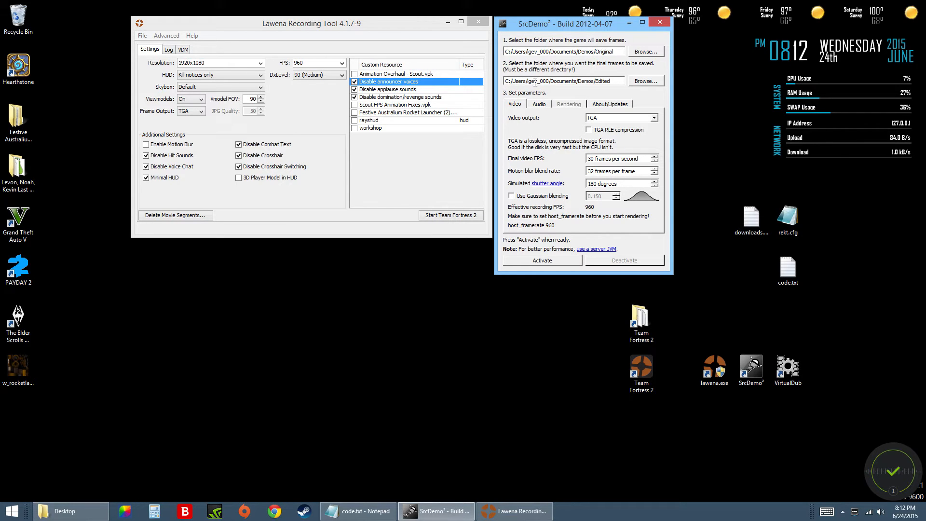
left_click_drag(506, 52, 644, 59)
left_click(538, 82)
left_click_drag(507, 81, 611, 80)
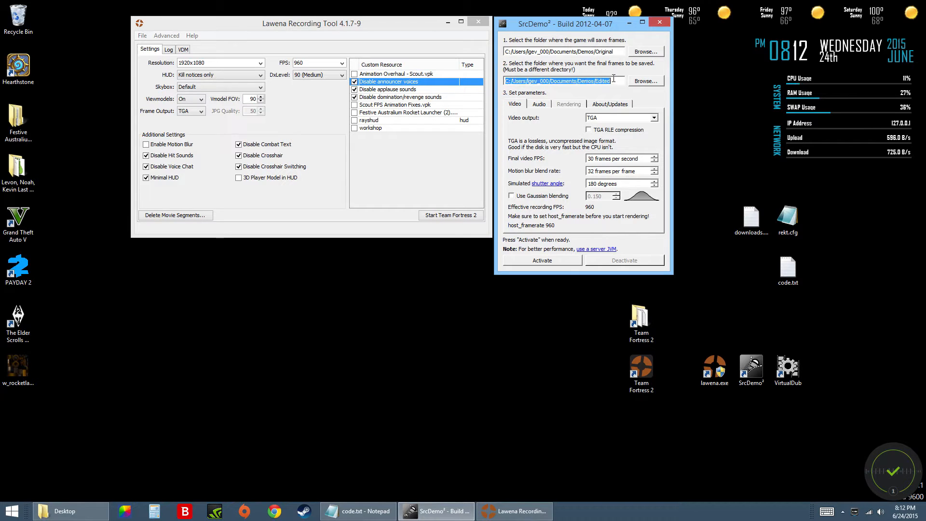
Start Team Fortress 2 from Lawena and play the normal demo with the console command playdemo norm.
left_click(440, 35)
left_click(439, 216)
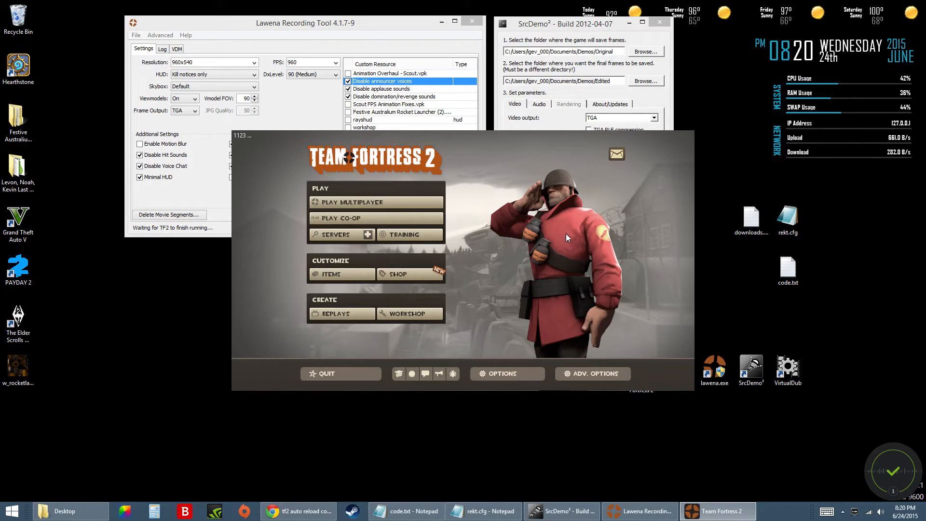
key("grave")
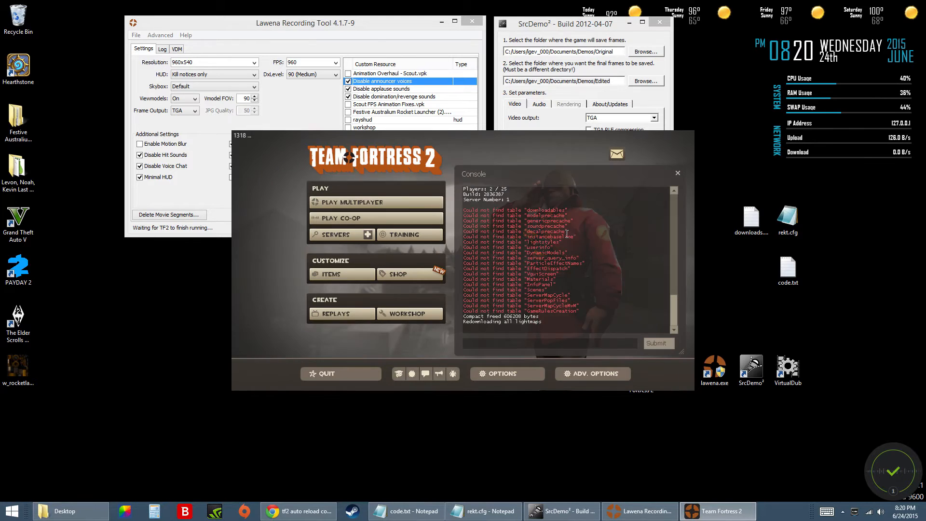
type("playdemo norm")
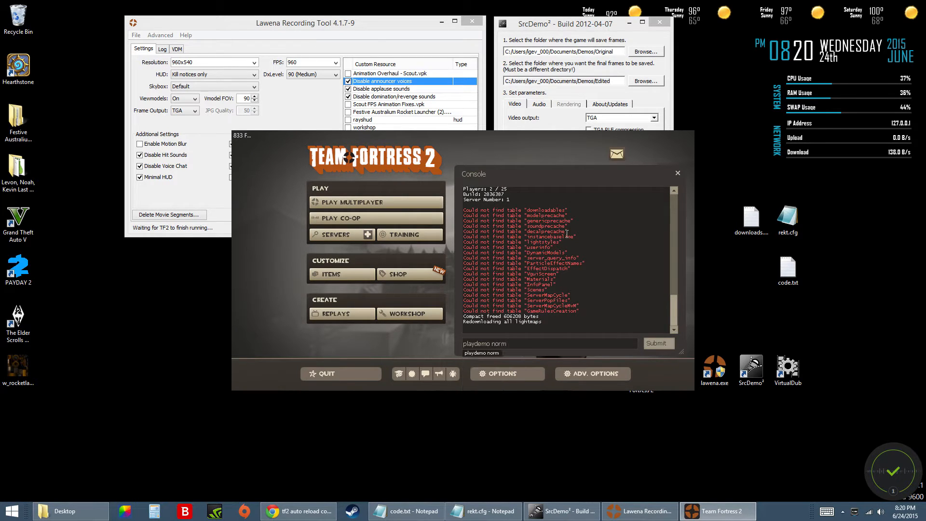
key("Return")
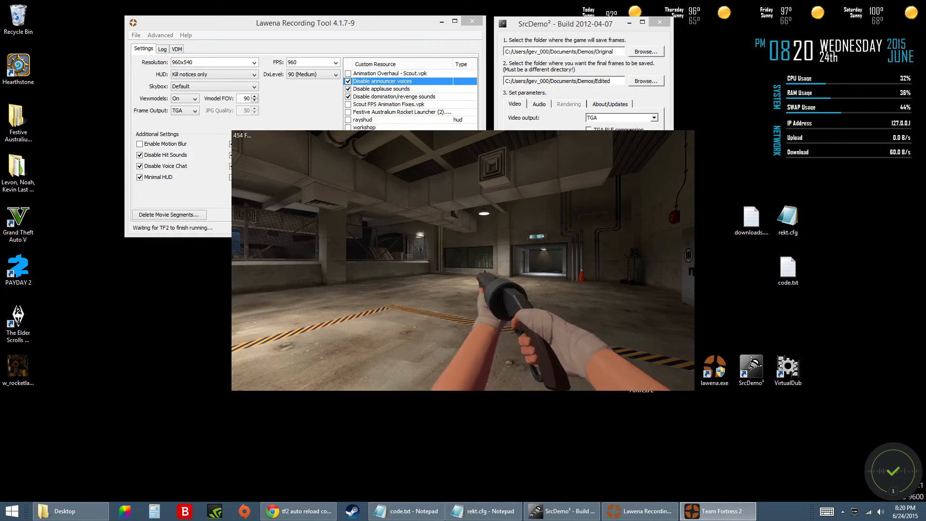
Turn off automatic reloading during the demo with the console command cl_autoreload 0.
key("grave")
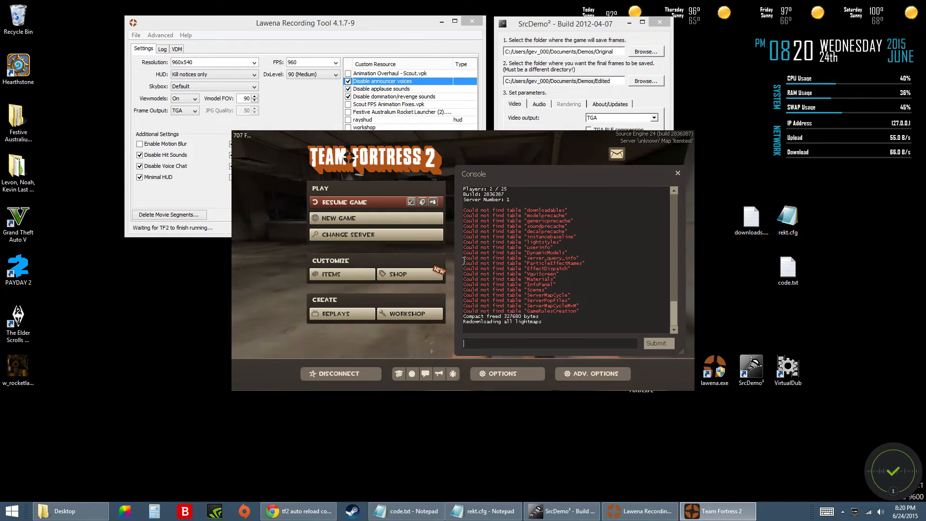
type("cl_autoreload 0")
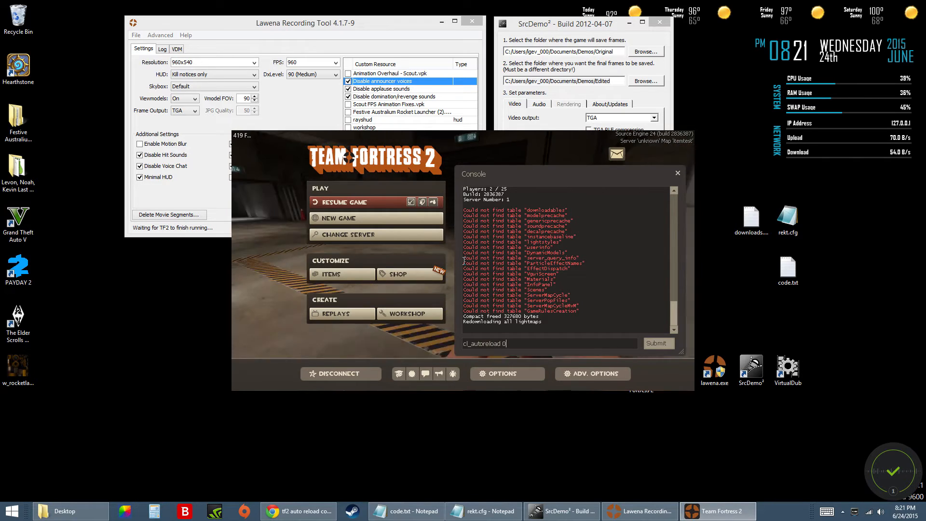
key("Return")
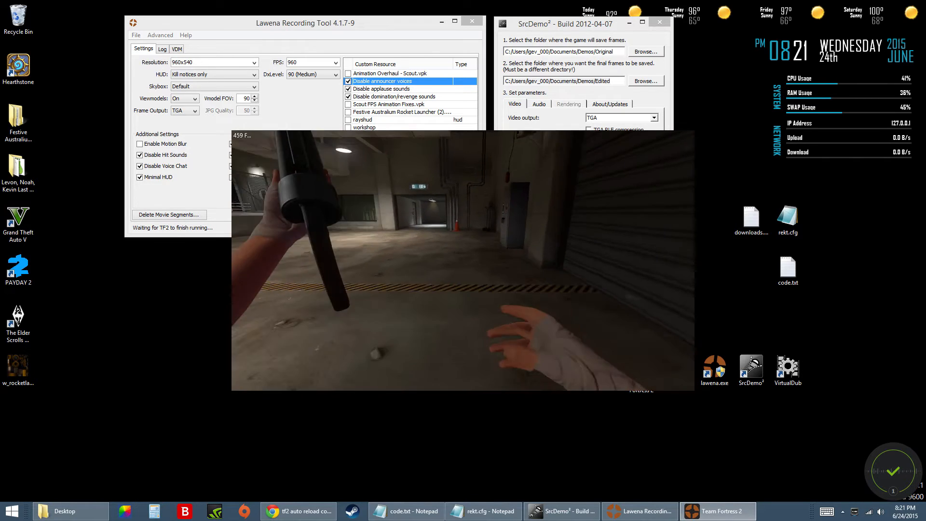
Turn automatic reloading on with the console command cl_autoreload 1 and return to the demo.
key("grave")
key("Up")
key("BackSpace")
type("1")
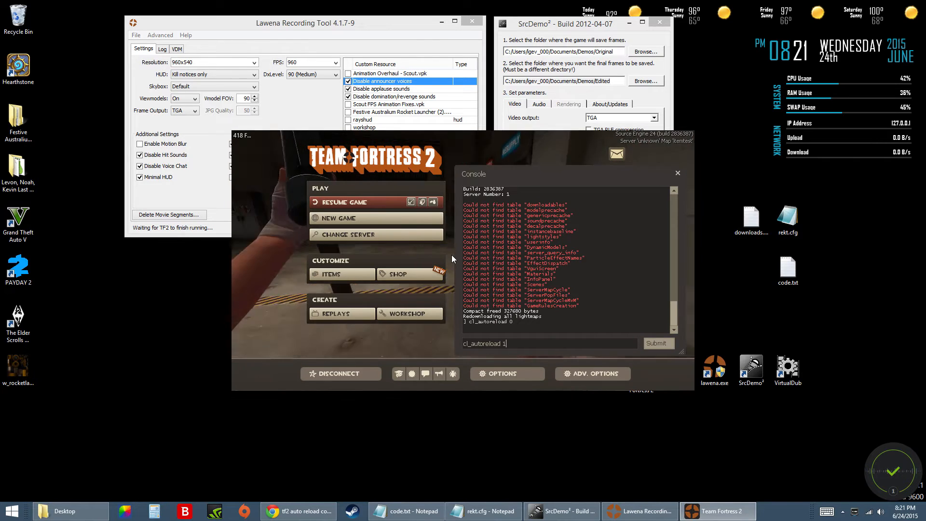
key("Return")
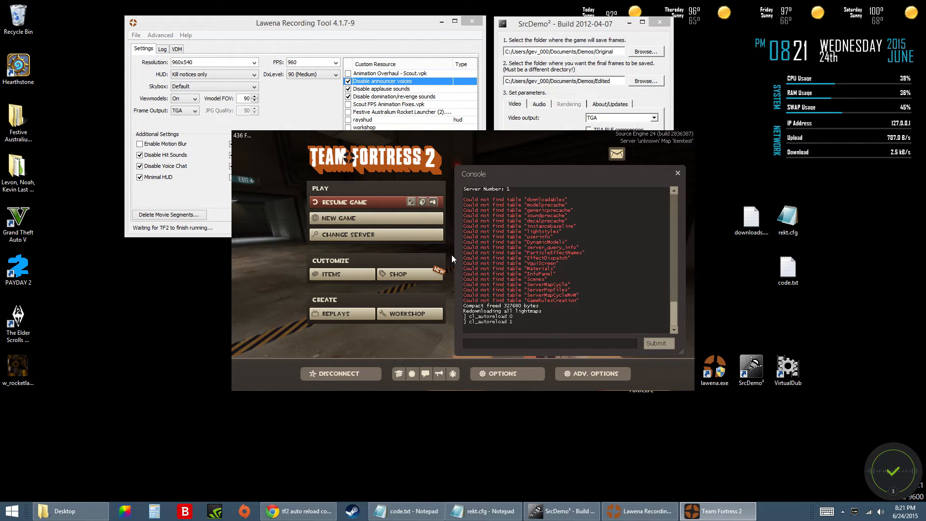
key("grave")
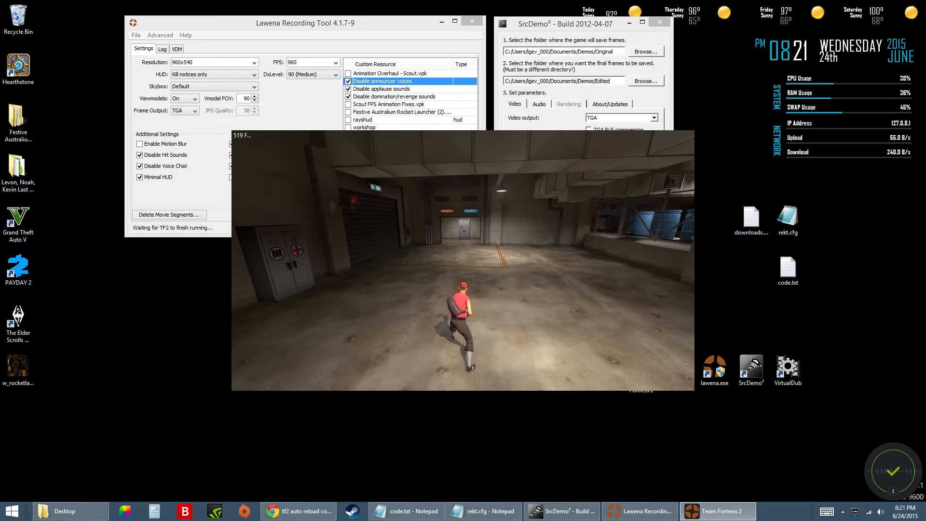
Show the Demo Playback controls, place them clear of the character, and pause norm.dem.
key("shift+F2")
left_click_drag(599, 146, 587, 269)
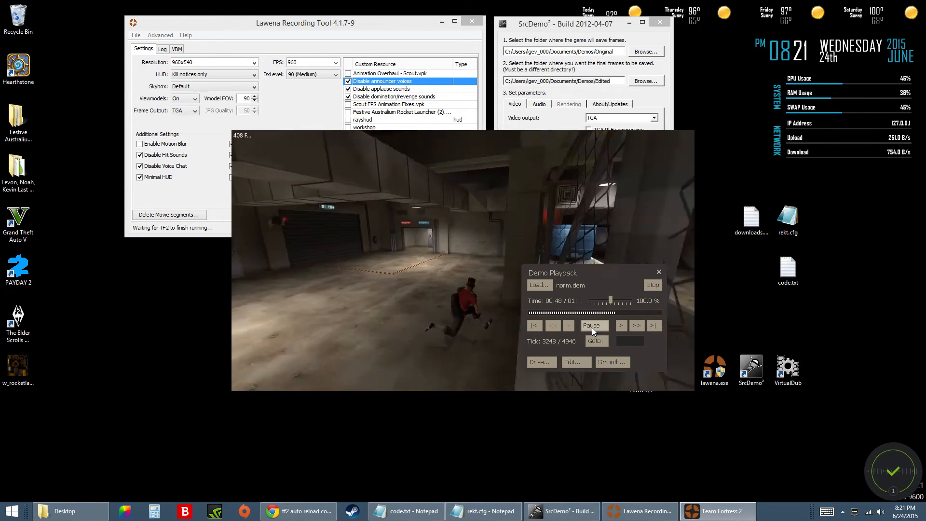
left_click(599, 329)
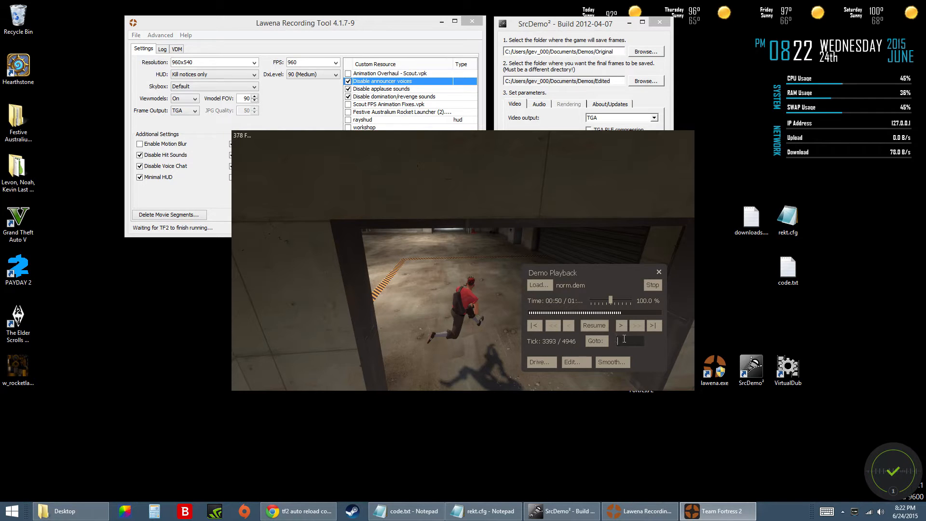
Enter 4000 as the Goto tick without jumping to it, and clear the value.
type("4000")
double_click(629, 342)
key("BackSpace")
Move the Demo Playback controls to the opposite side of the game view and close them.
left_click_drag(617, 274, 354, 218)
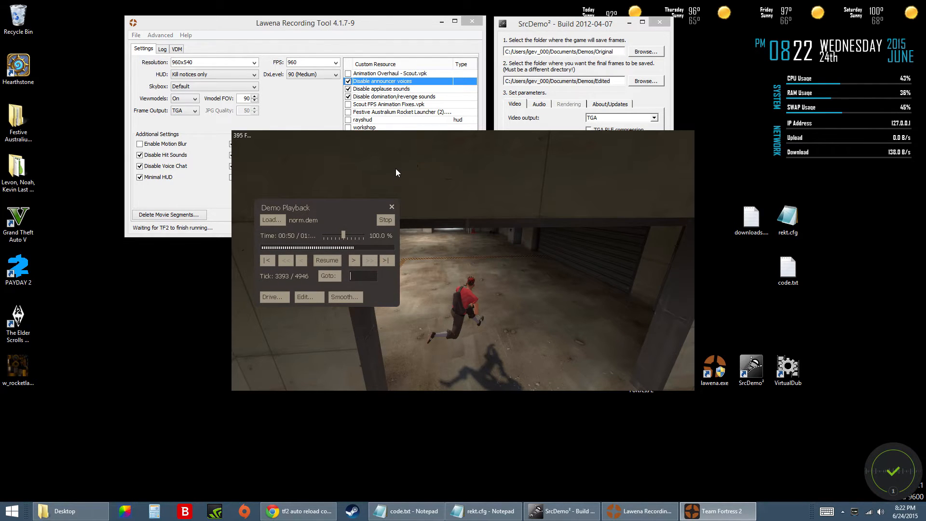
key("grave")
Play the SourceTV demo with the console command playdemo tvdem.
key("grave")
key("BackSpace")
left_click(390, 207)
key("grave")
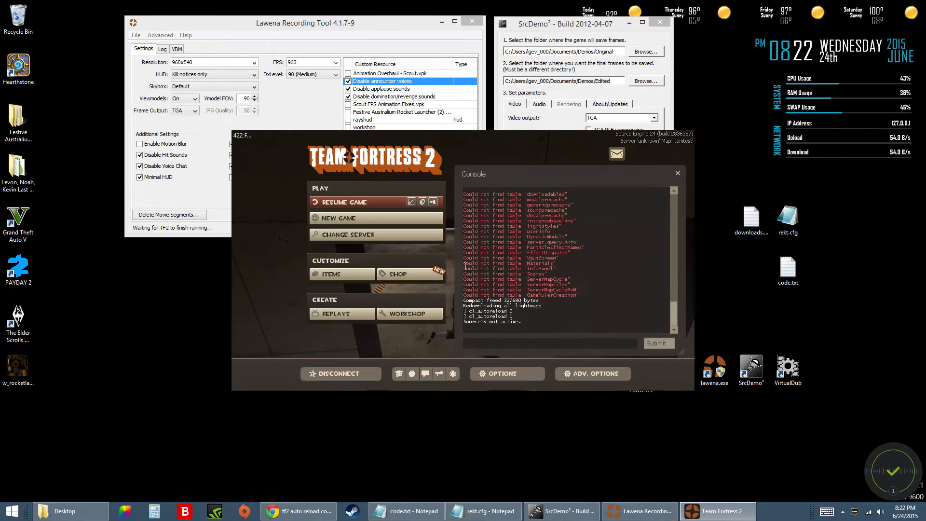
type("playdemo ")
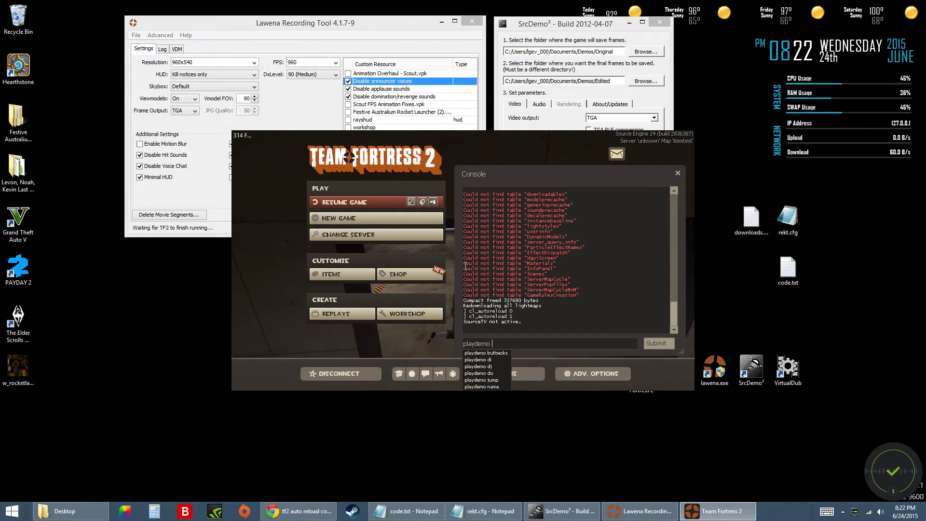
type("tvdem")
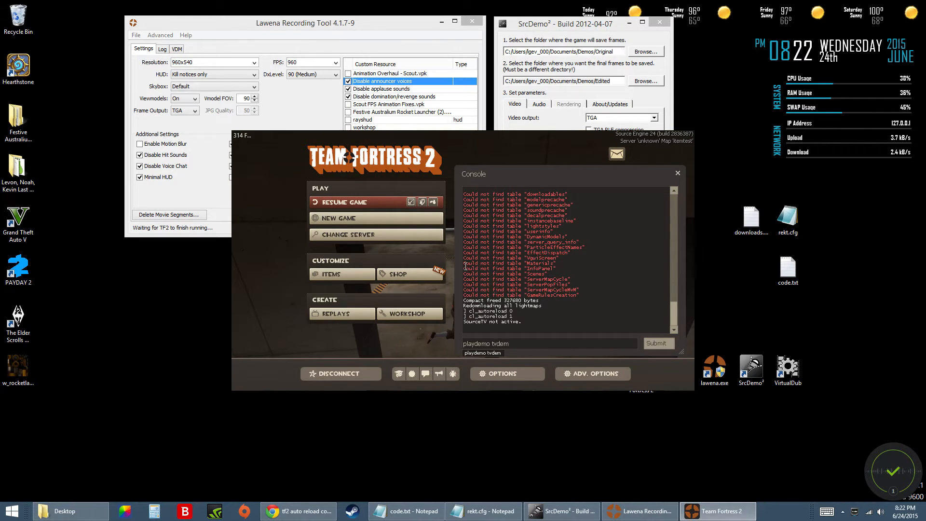
key("Return")
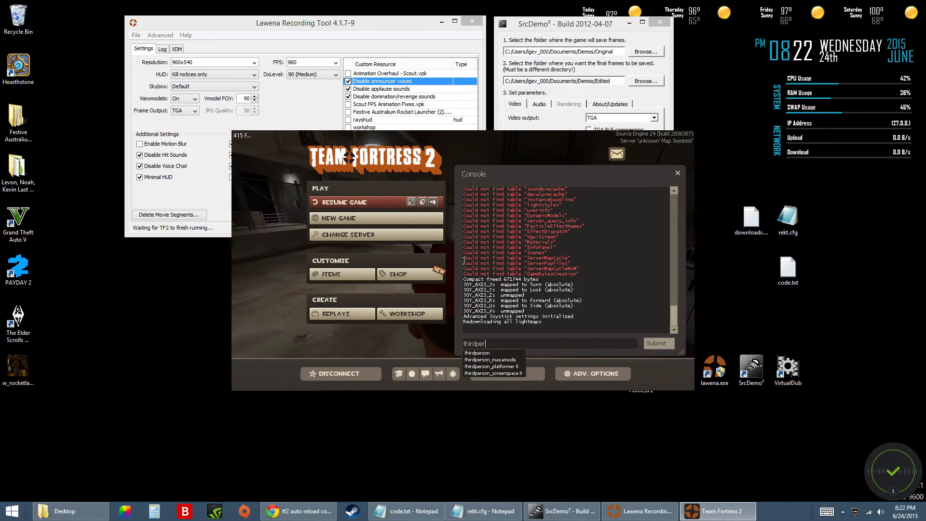
Run the thirdperson and firstperson console commands to change the camera view in the SourceTV demo.
type("first")
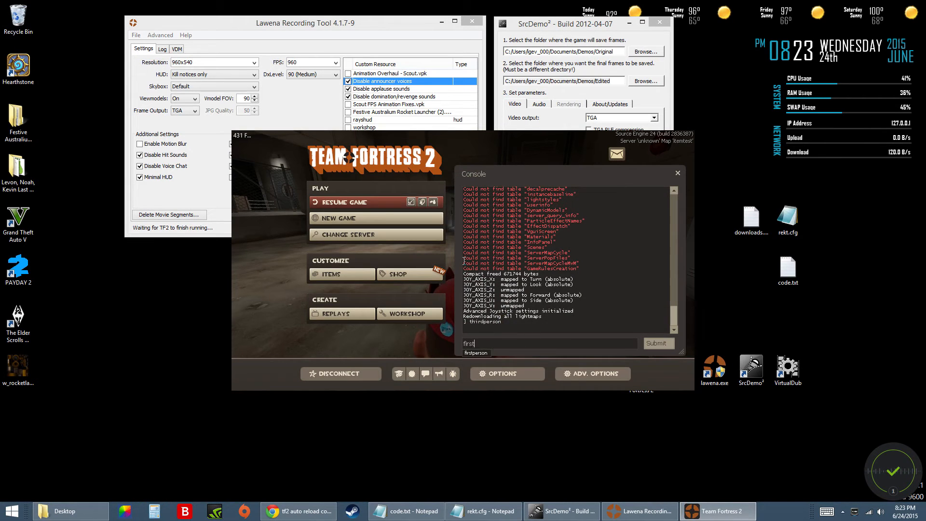
type("person")
key("Return")
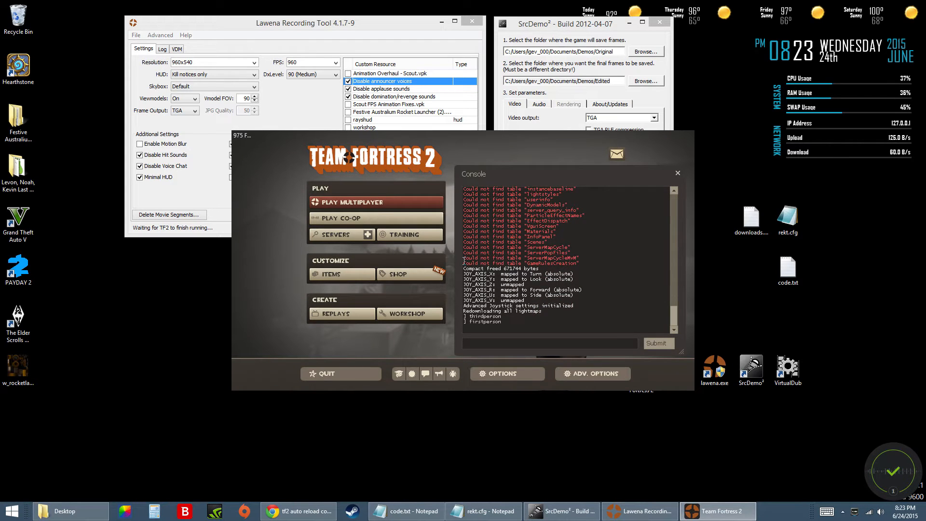
Replay the SourceTV demo with playdemo tvdem, run the console command -right, and return to the game view.
type("playdemo tvdem")
key("Return")
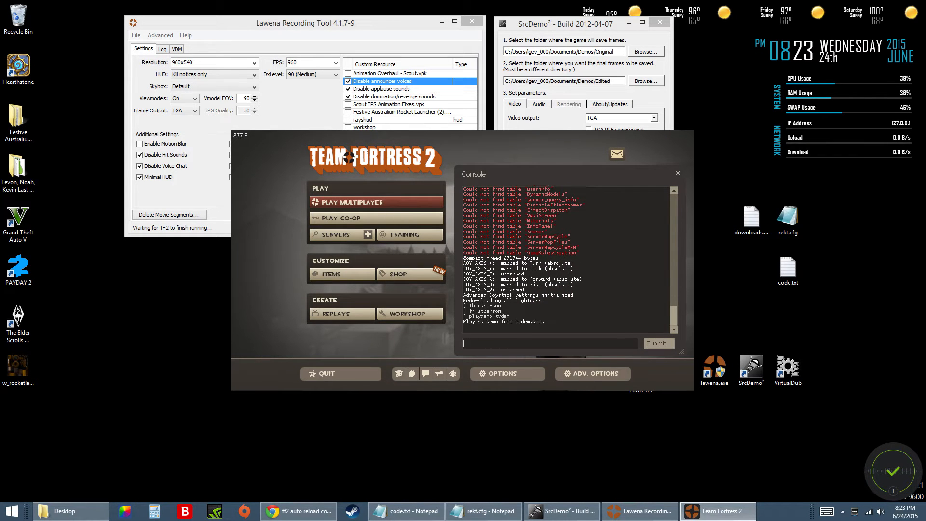
type("-right")
key("Return")
key("Escape")
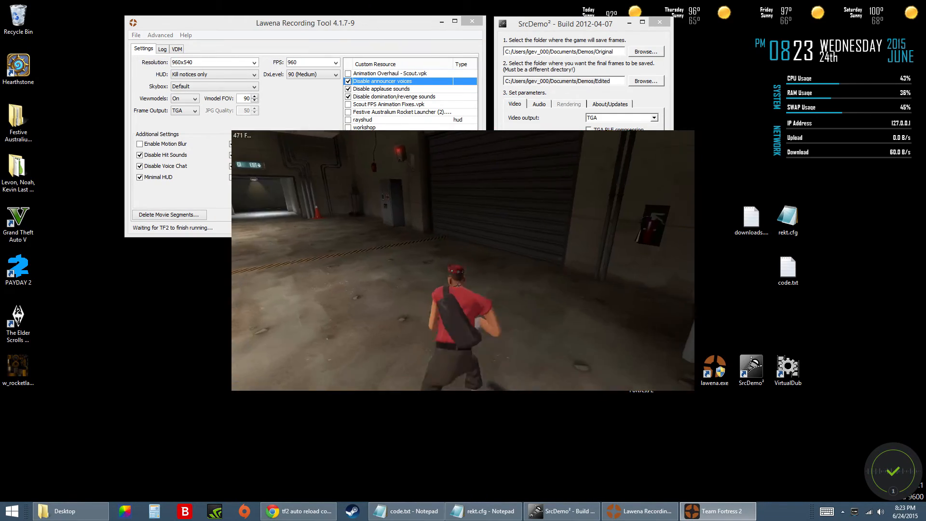
Disconnect from the SourceTV demo to return to the game's main menu.
key("Escape")
key("Escape")
key("Escape")
left_click(350, 370)
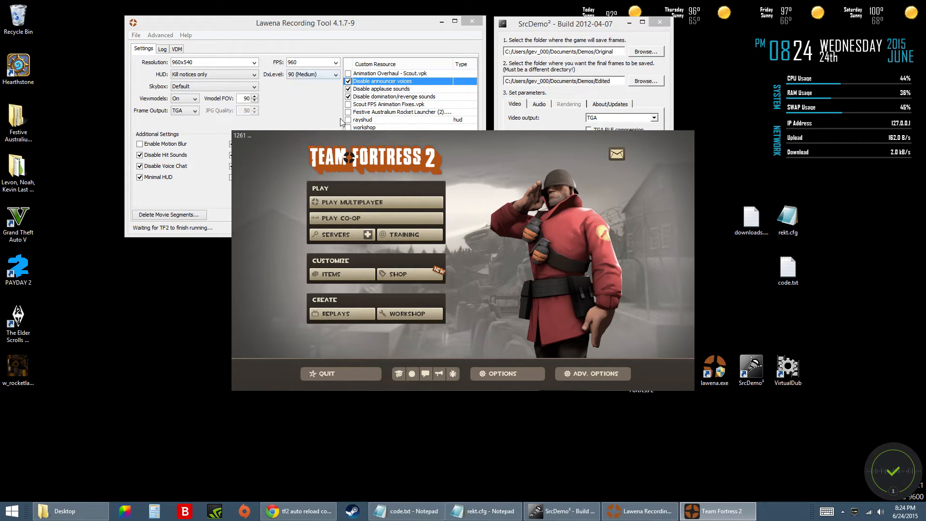
Play the normal demo with playdemo norm, pause it near the start, and close the Demo Playback controls.
key("grave")
type("playdemo norm")
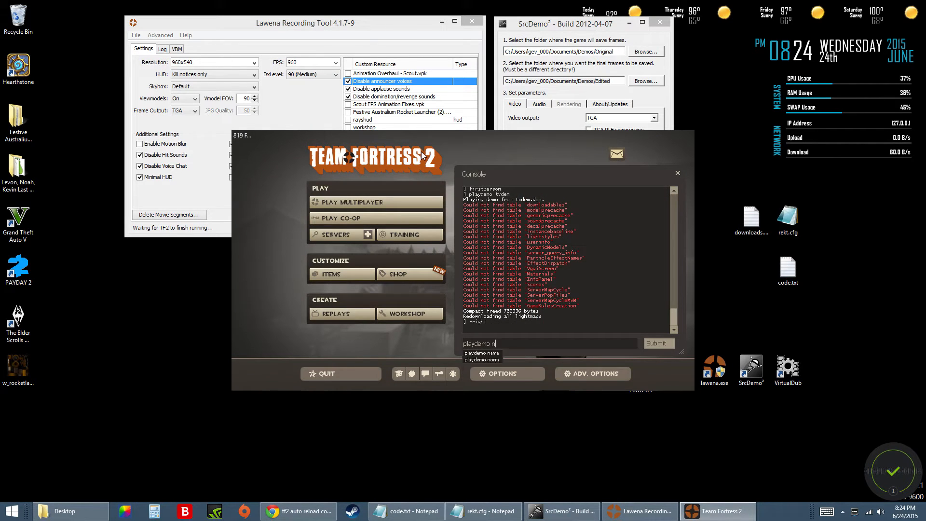
key("Return")
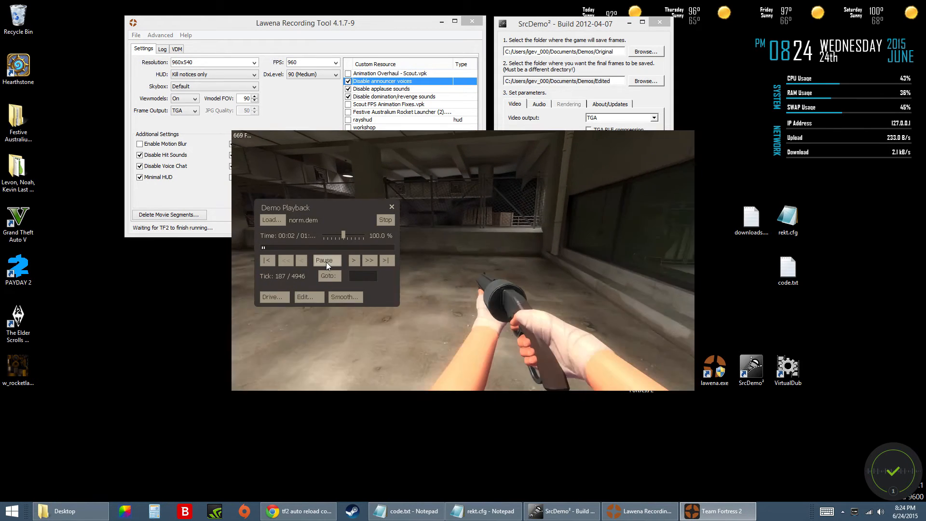
left_click(327, 260)
left_click(390, 207)
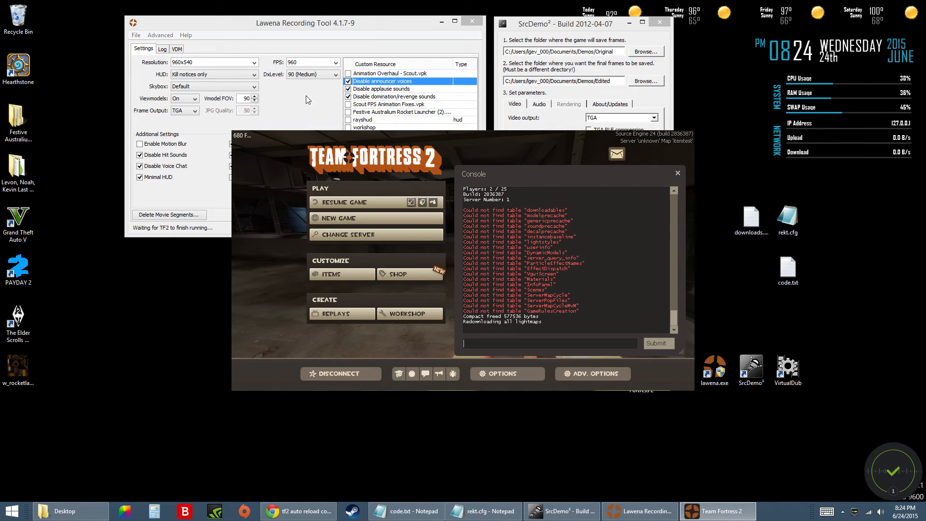
Compare Lawena's FPS setting with SrcDemo²'s effective recording FPS, keeping both windows in front of the game.
left_click(334, 27)
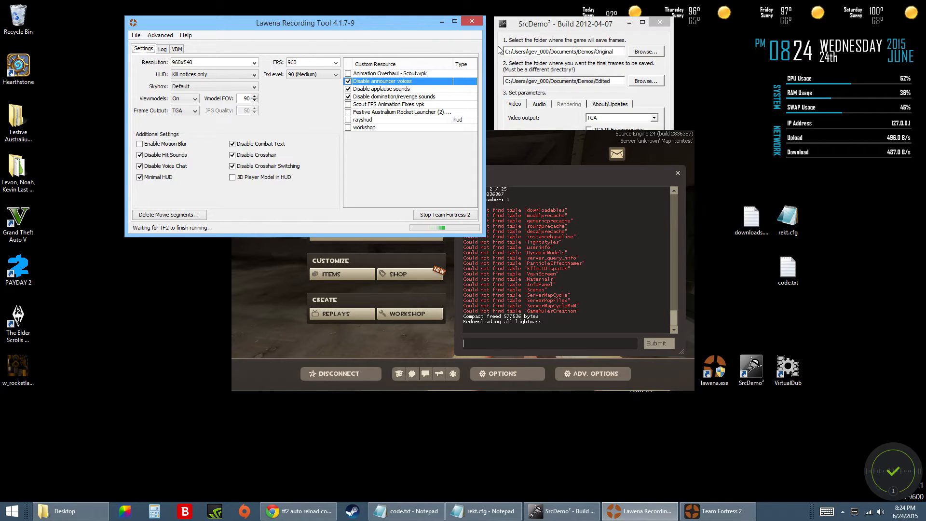
left_click_drag(541, 18, 541, 20)
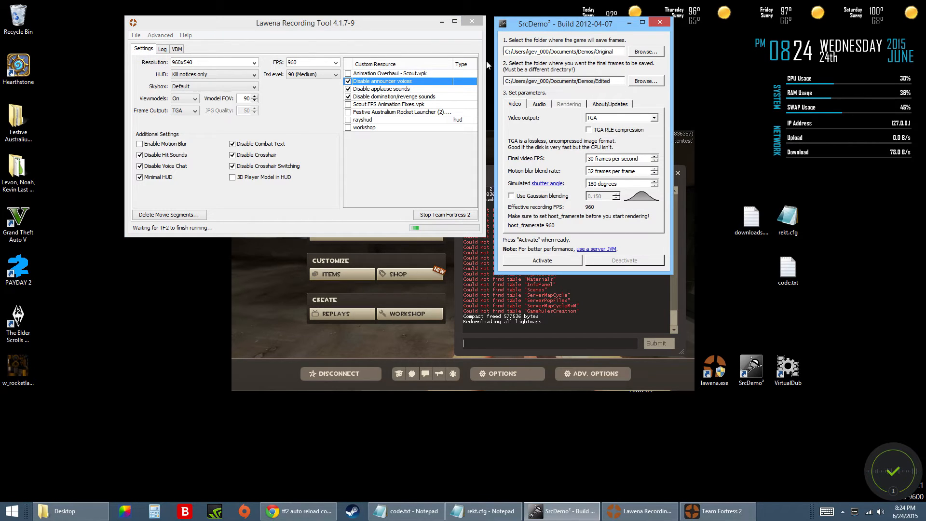
left_click(318, 62)
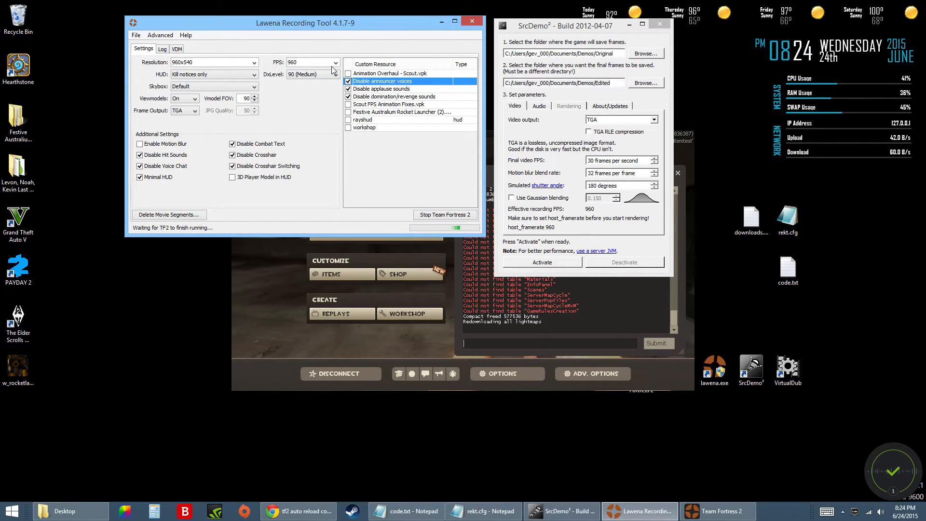
left_click_drag(573, 27, 570, 25)
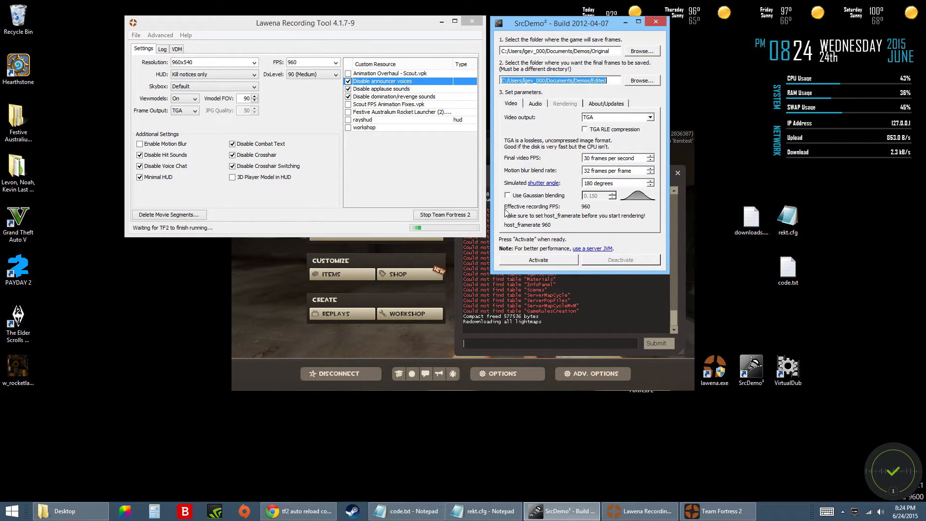
left_click_drag(551, 25, 549, 23)
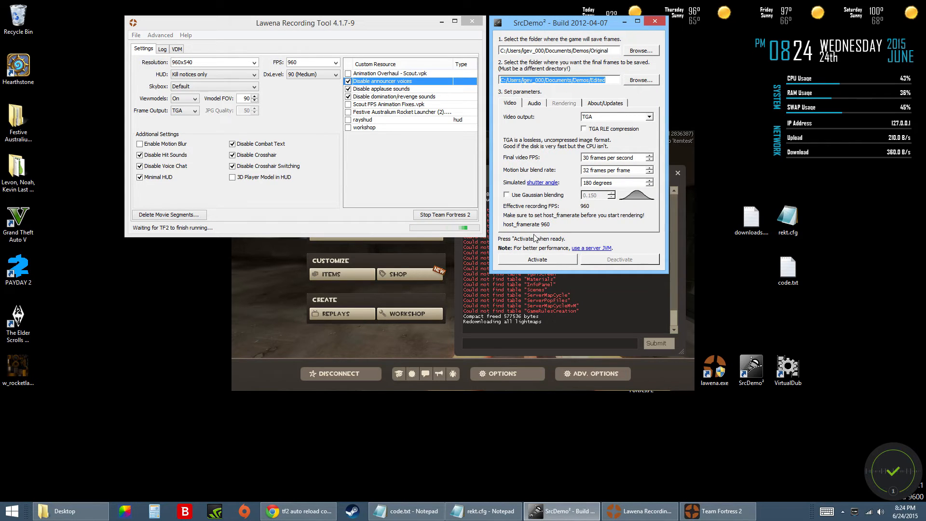
Match the game to the recording FPS by running sv_cheats 1 and host_framerate 960 in the Team Fortress 2 console.
left_click(300, 63)
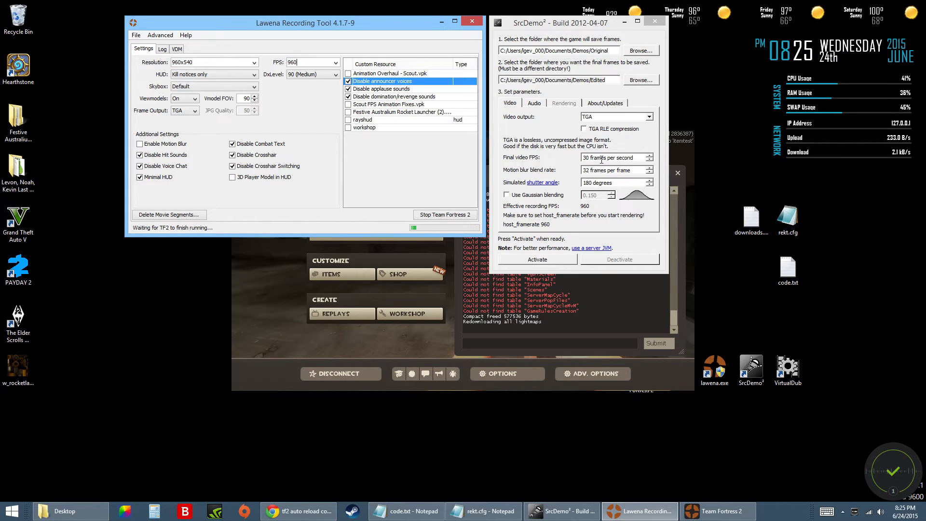
double_click(586, 158)
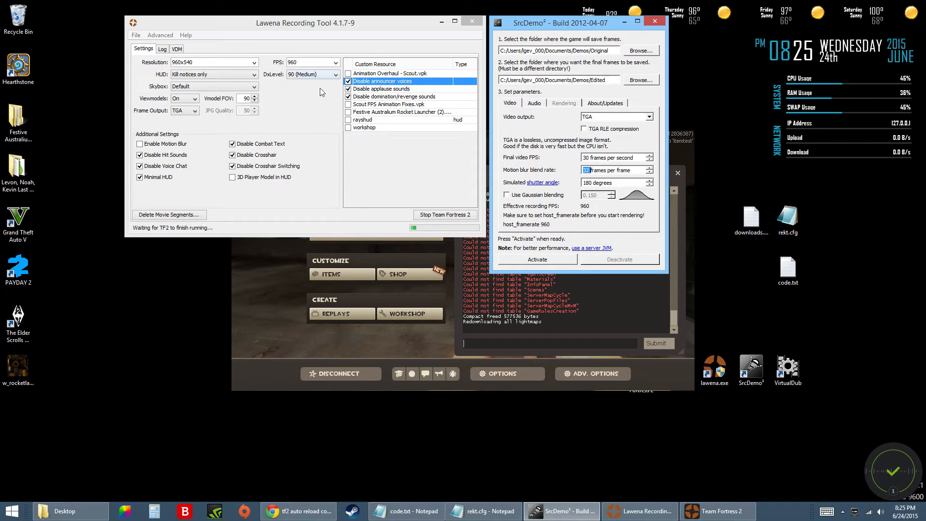
left_click(536, 346)
type("sv_cheats 1")
key("Return")
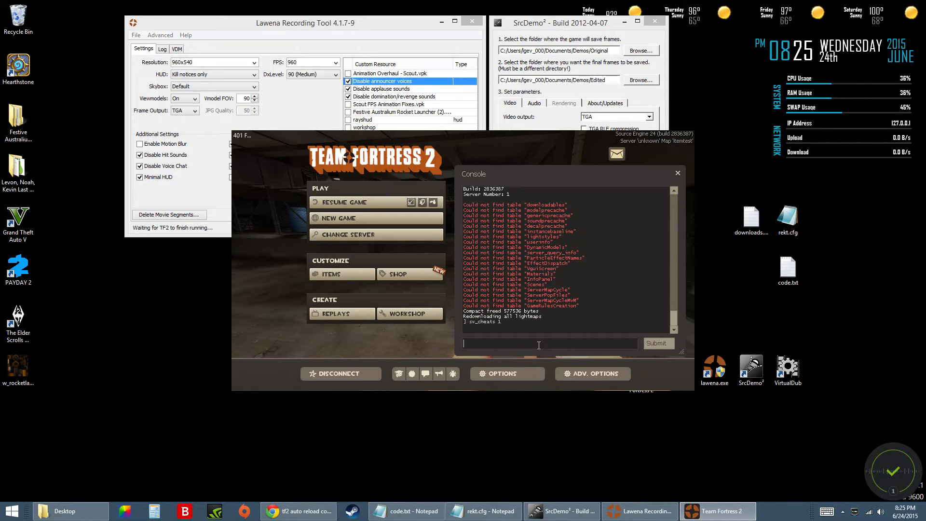
type("host")
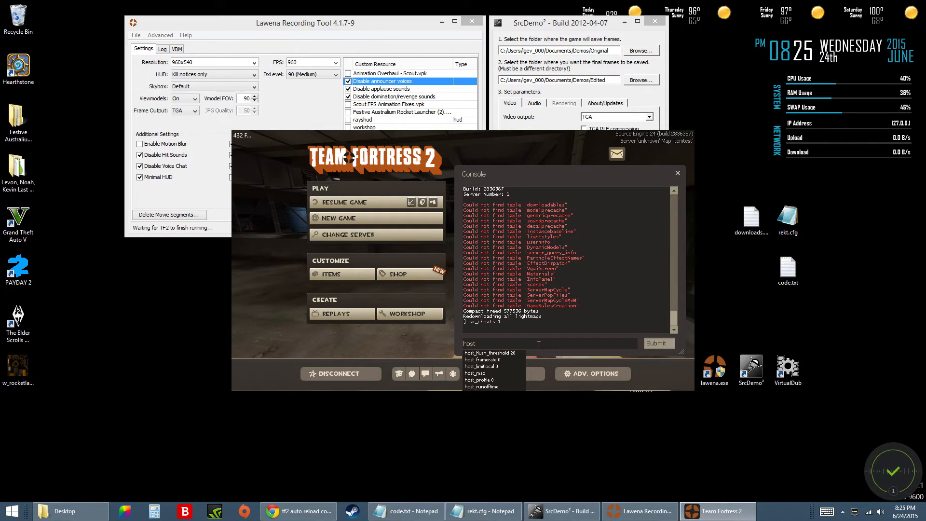
type("_framerate 960")
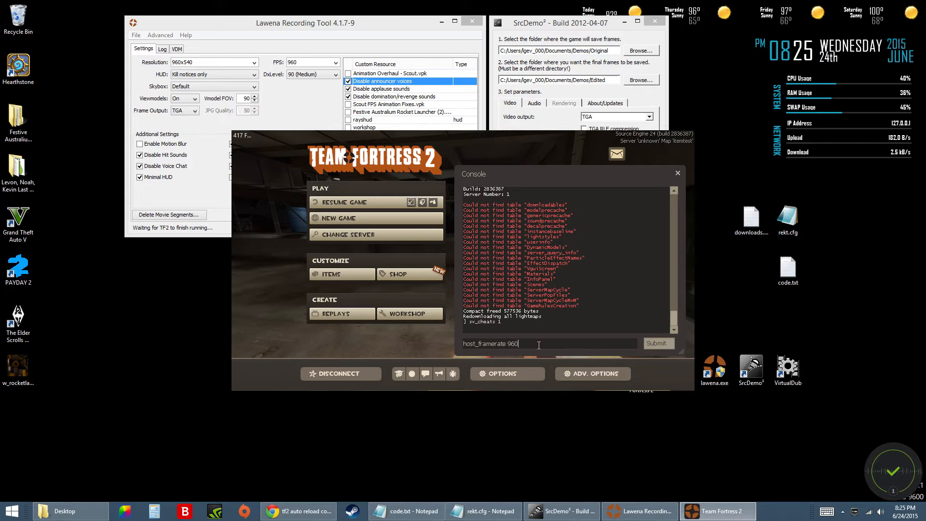
key("Return")
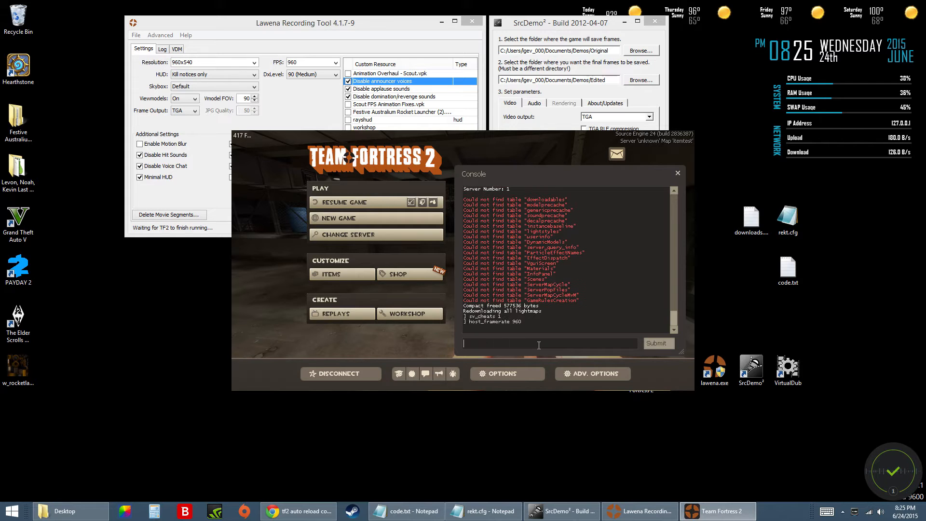
Open Lawena's Instructions and FAQ page, skim it from start to end, and close the browser with its other tabs.
left_click(328, 126)
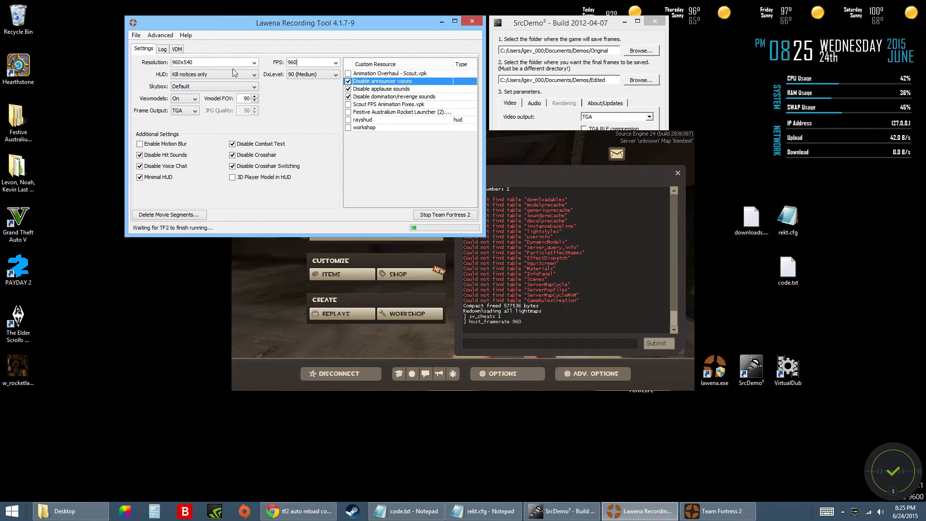
left_click(170, 36)
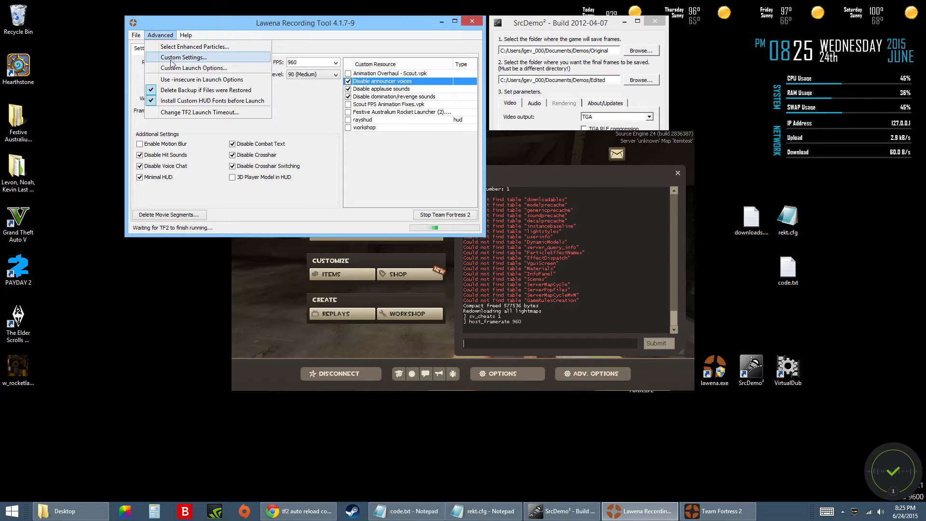
mouse_move(185, 35)
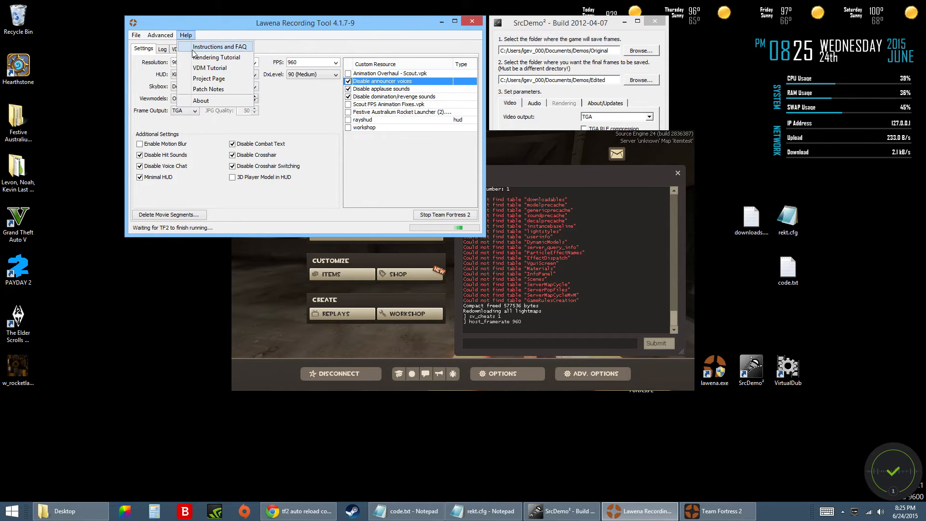
mouse_move(131, 35)
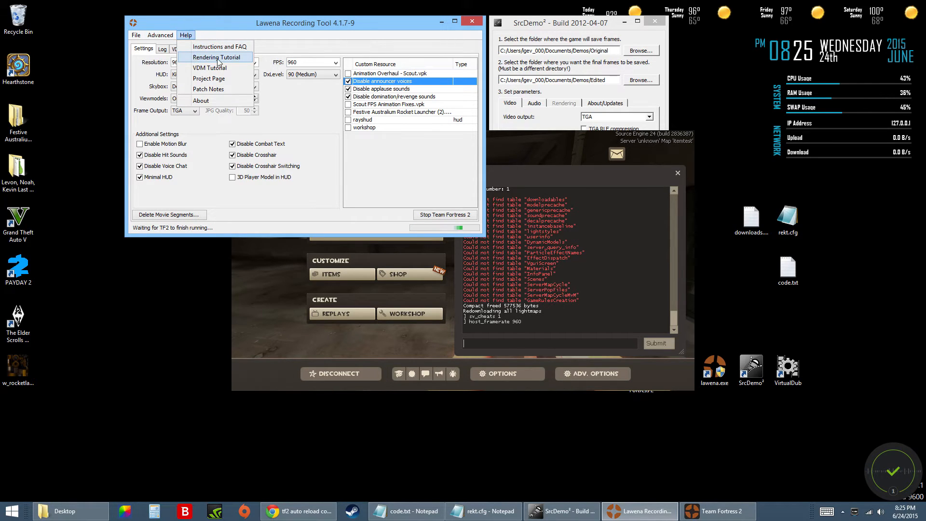
left_click(204, 48)
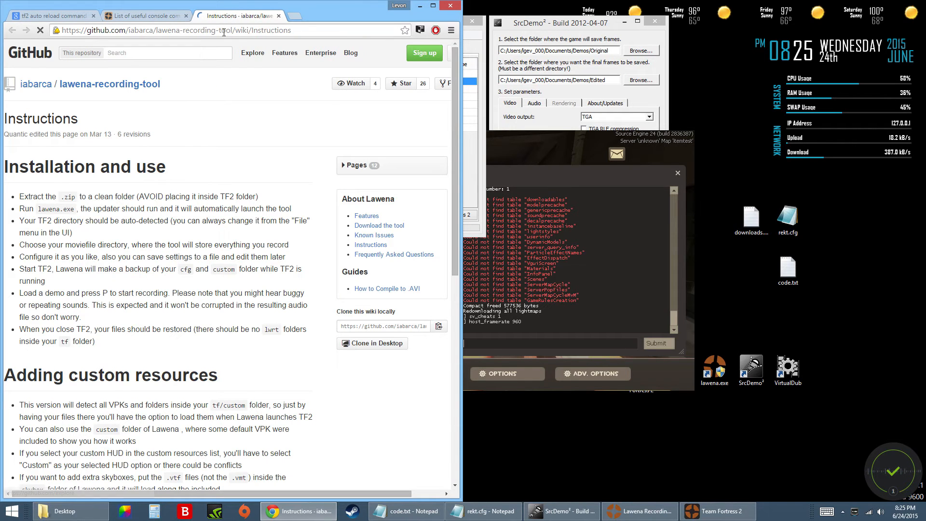
scroll(174, 224, "down", 6)
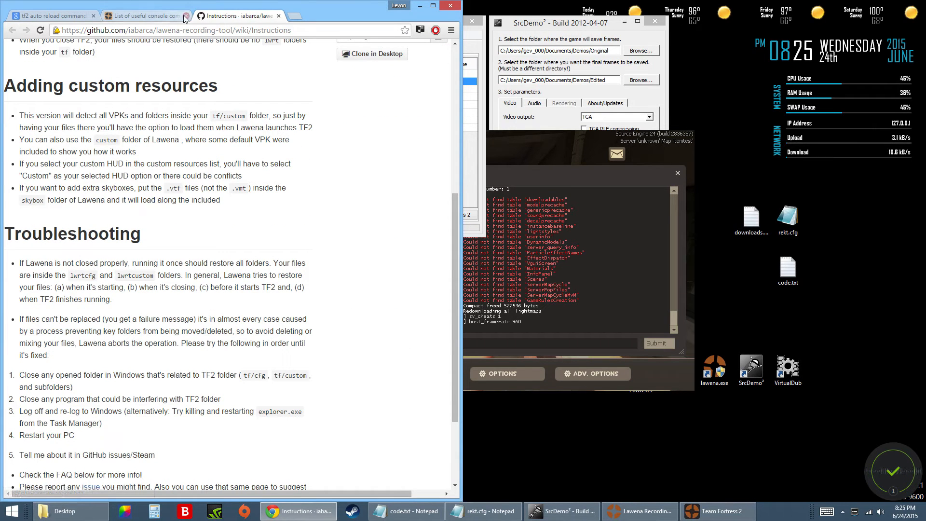
left_click(185, 16)
left_click(93, 17)
scroll(146, 215, "down", 3)
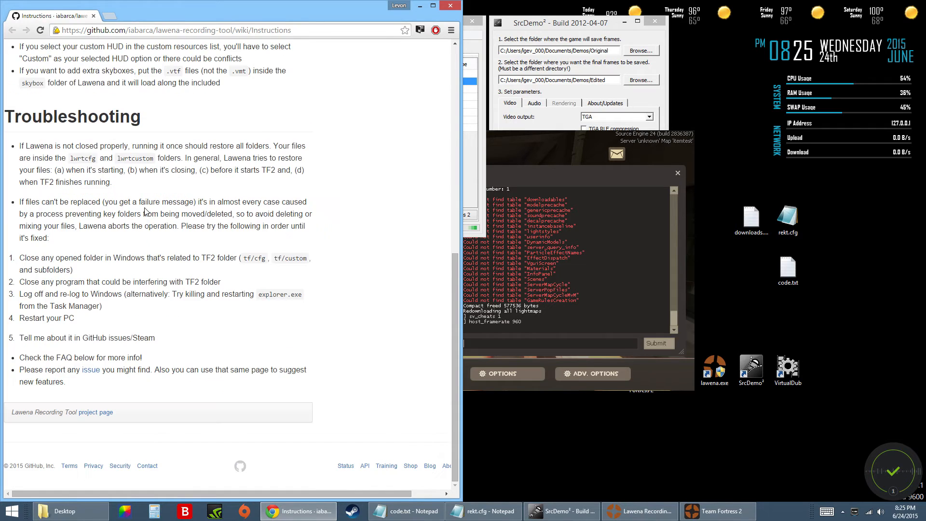
scroll(146, 212, "up", 9)
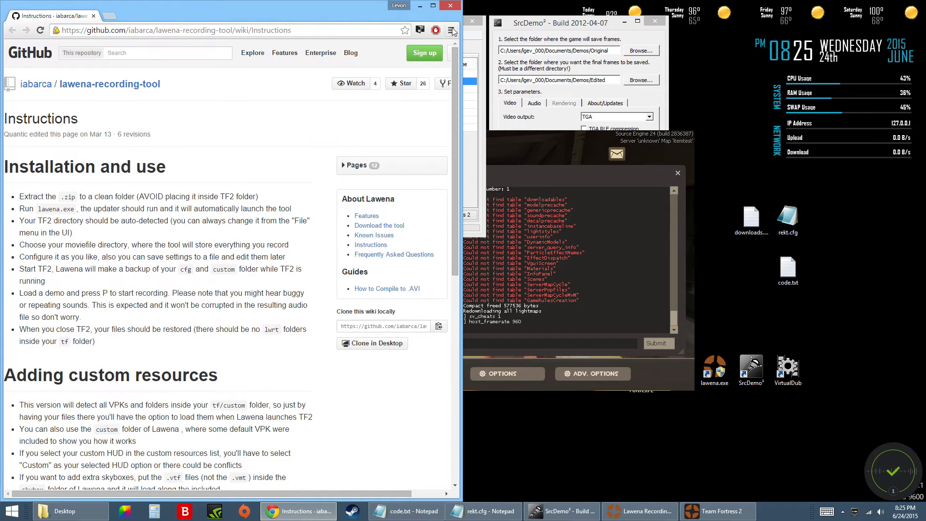
left_click(450, 6)
Return to the game, play the normal demo a few seconds further, and pause it again with the Demo Playback controls.
left_click(610, 270)
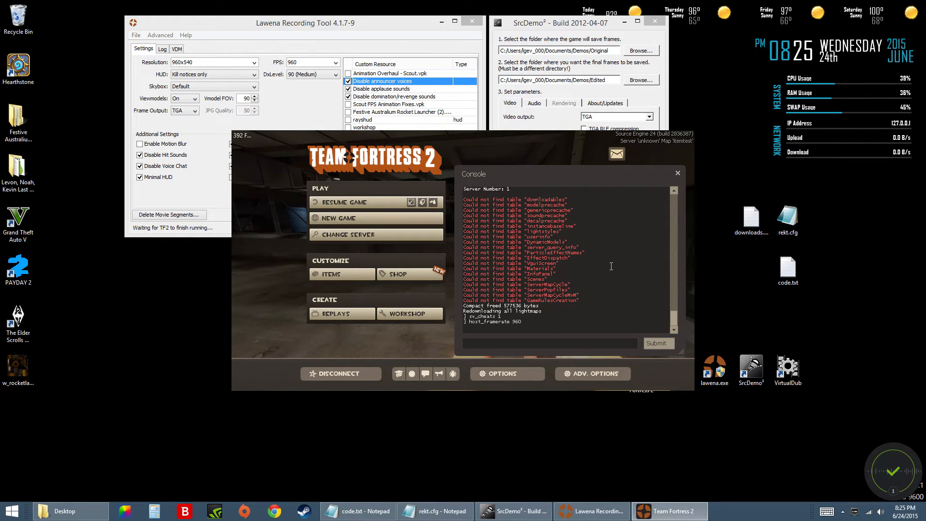
key("Escape")
key("shift+F2")
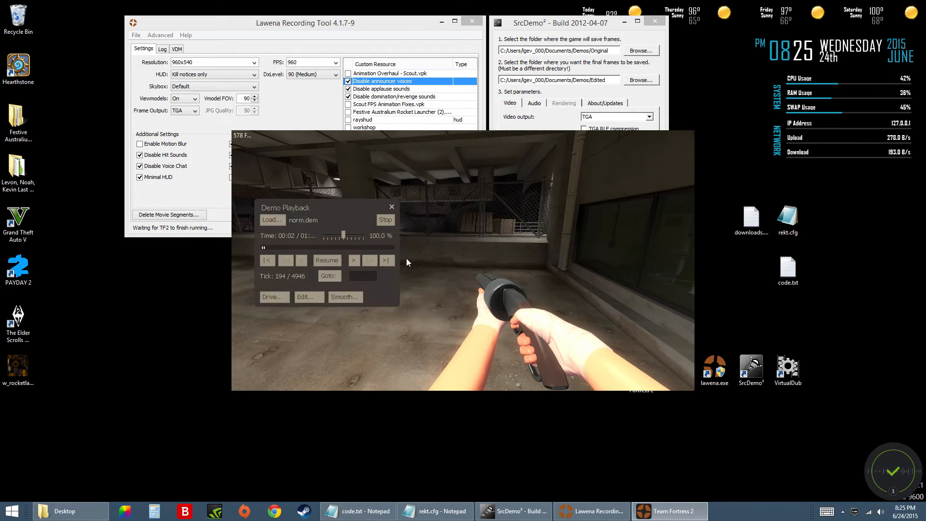
left_click(333, 265)
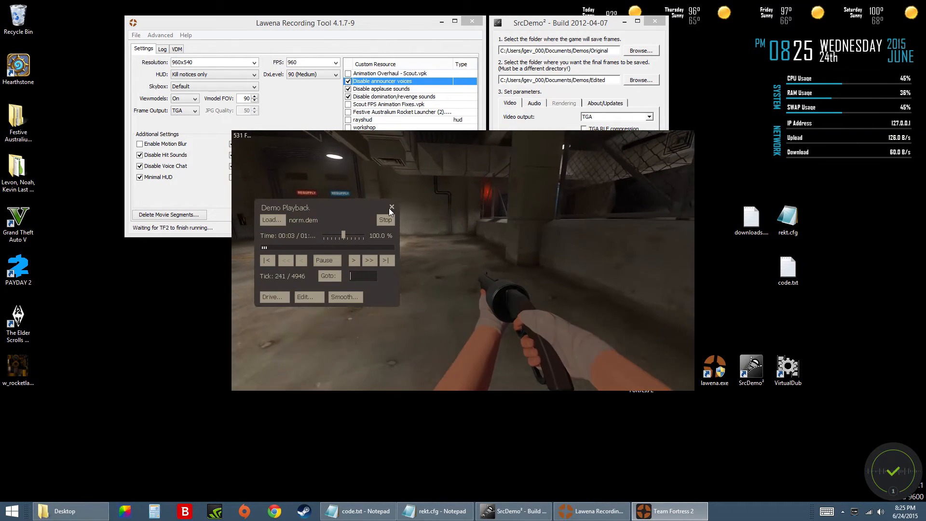
left_click(390, 206)
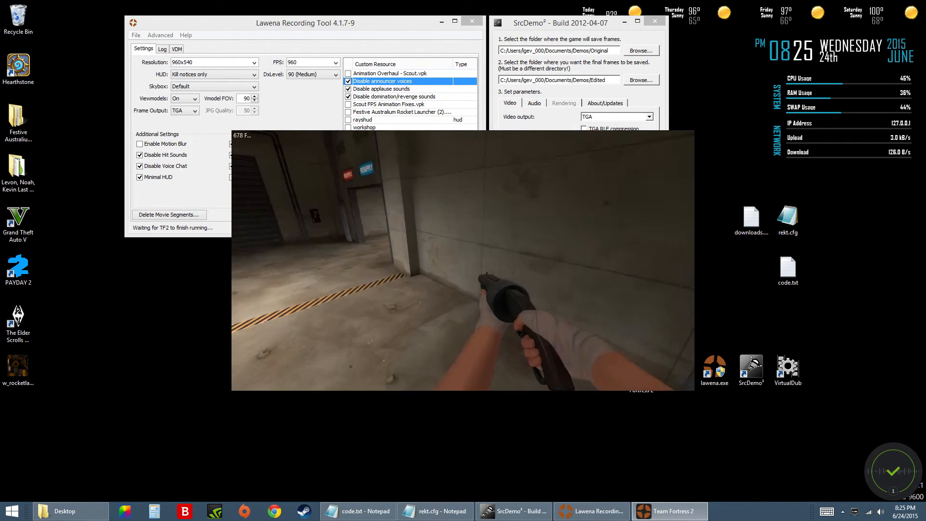
key("shift+F2")
left_click(327, 260)
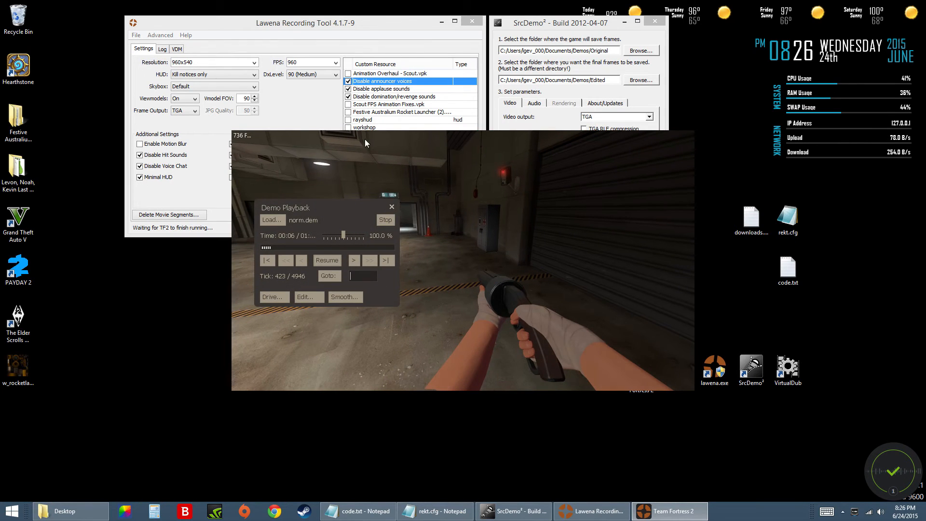
Switch to SrcDemo² and activate it for rendering.
left_click(401, 28)
left_click(529, 37)
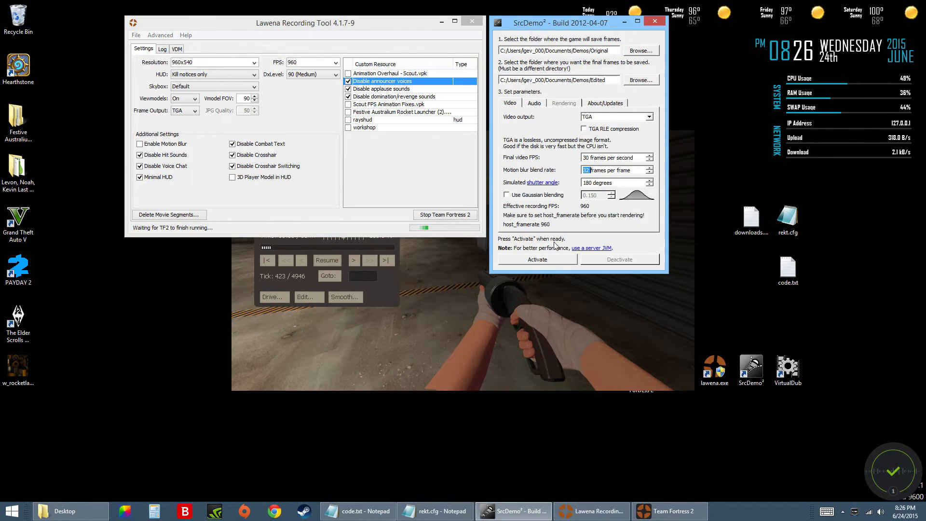
left_click(537, 261)
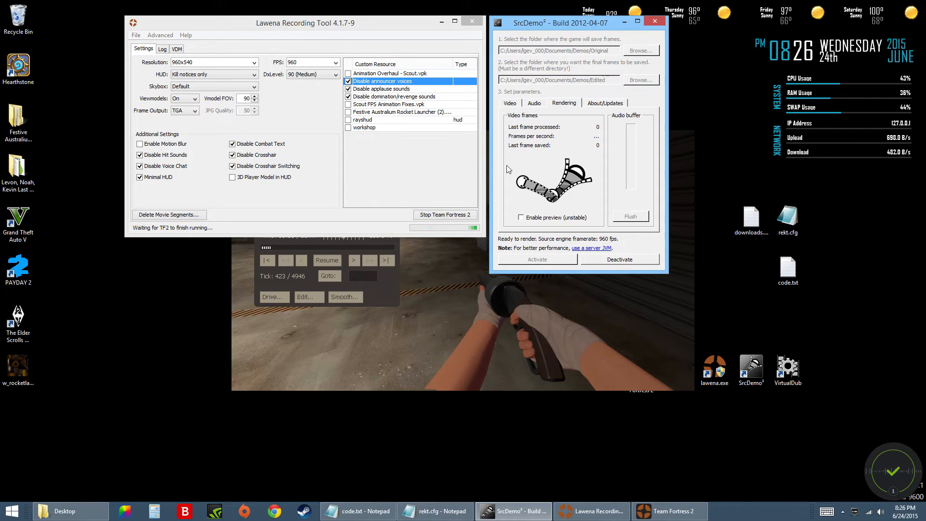
Resume the demo in the game with the playback controls closed, and check the rendering progress in SrcDemo² before returning to the game view.
left_click(441, 297)
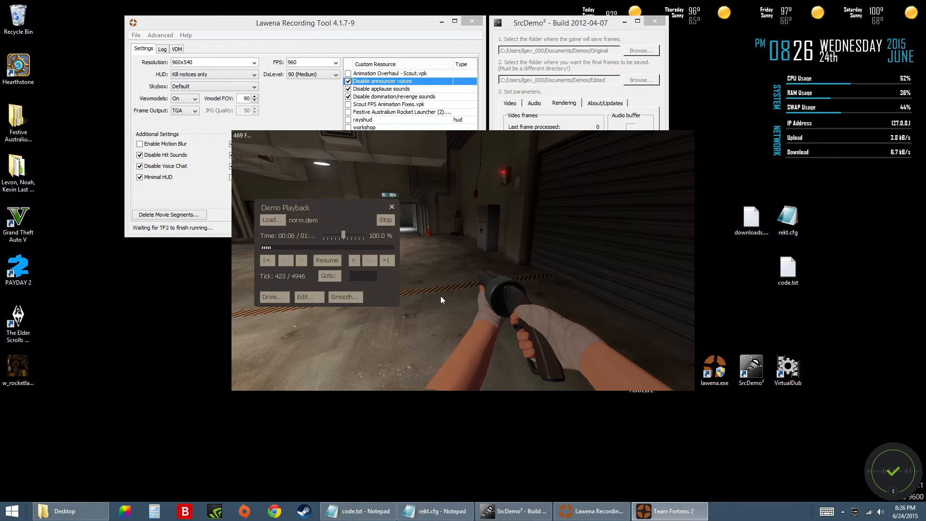
left_click(333, 260)
left_click(392, 206)
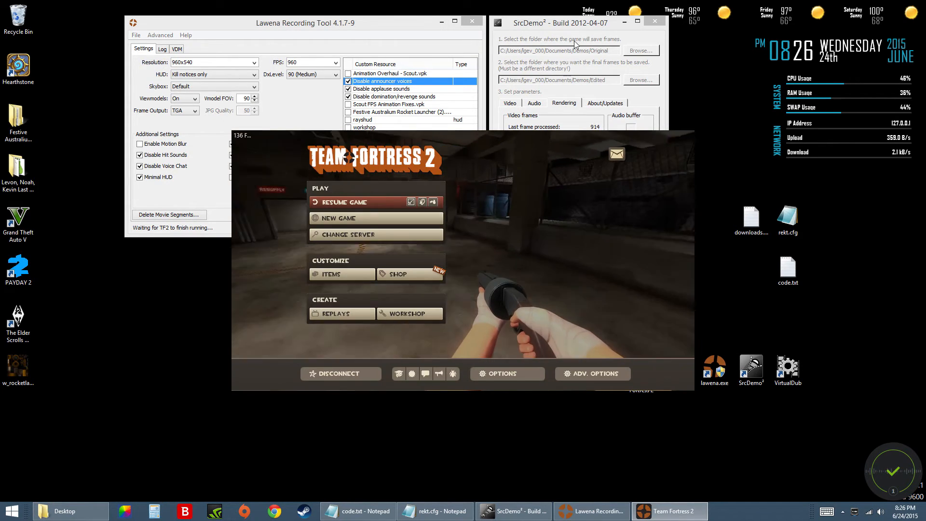
left_click(568, 31)
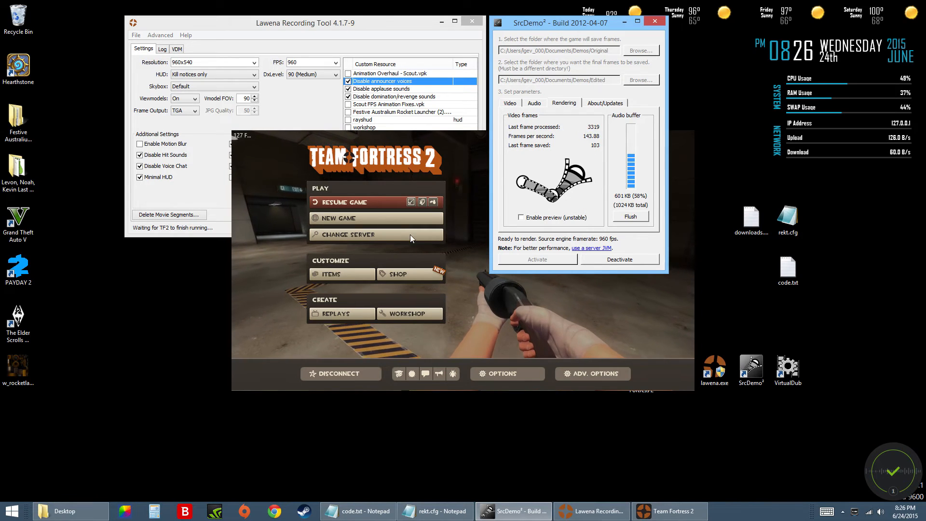
left_click(418, 198)
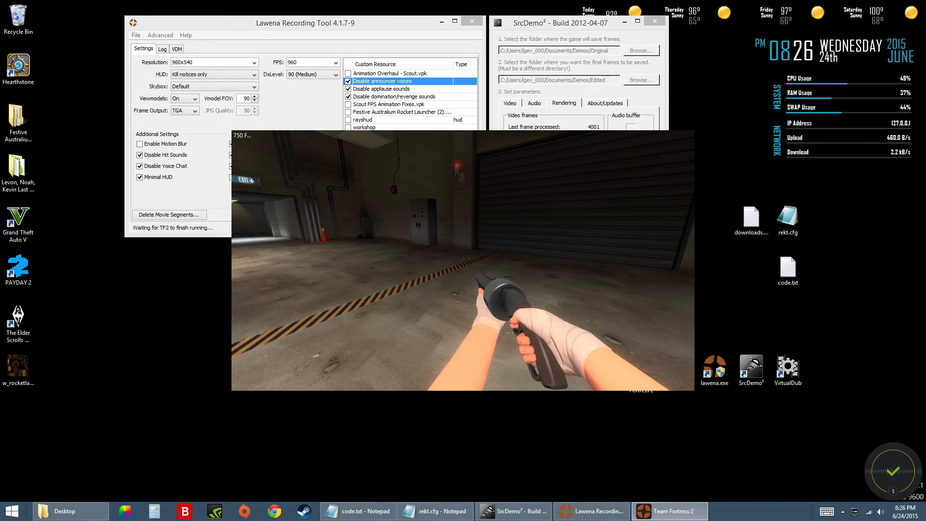
Deactivate SrcDemo² and disconnect the game from the demo.
left_click(580, 25)
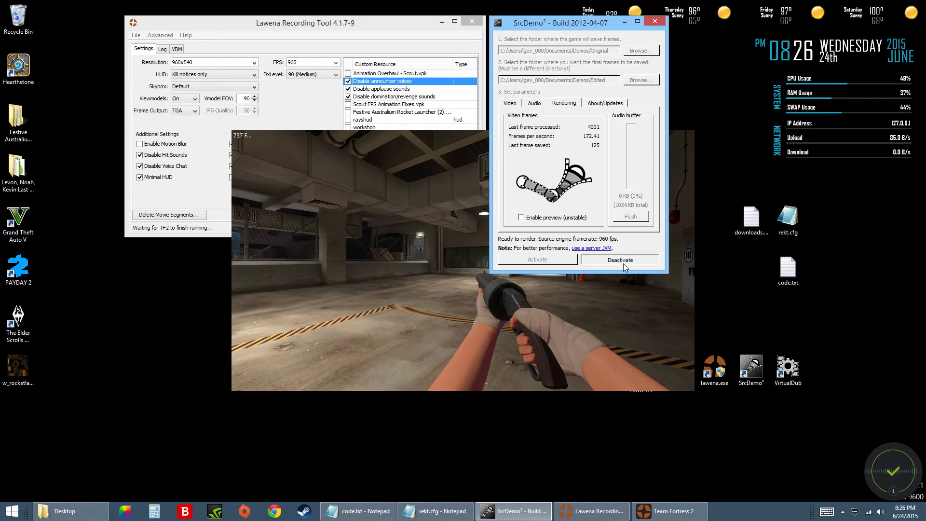
left_click(623, 262)
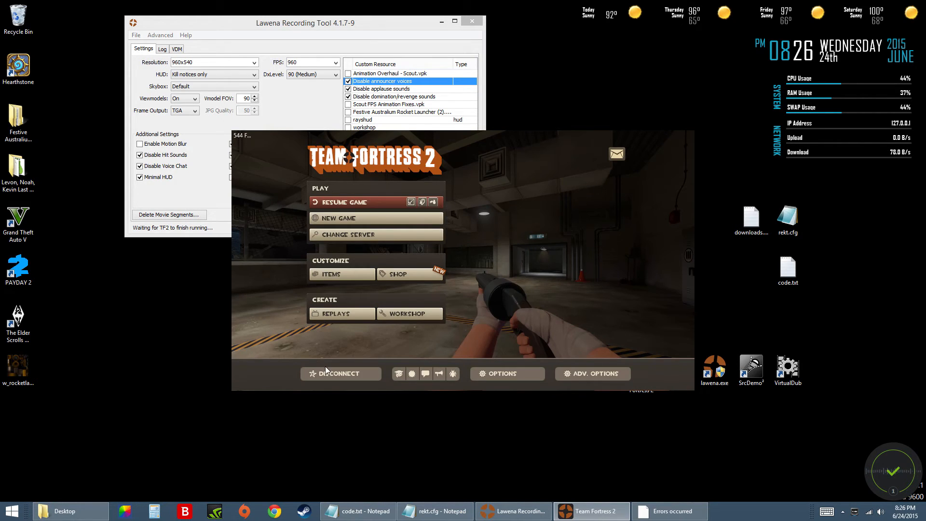
left_click(326, 367)
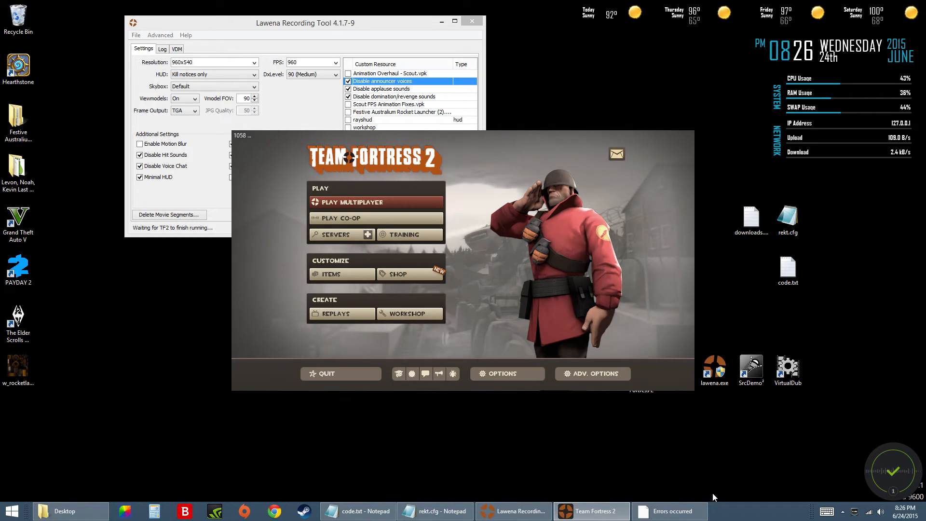
Dismiss the Errors occurred window and go back to the game's main menu.
left_click(695, 511)
left_click(552, 284)
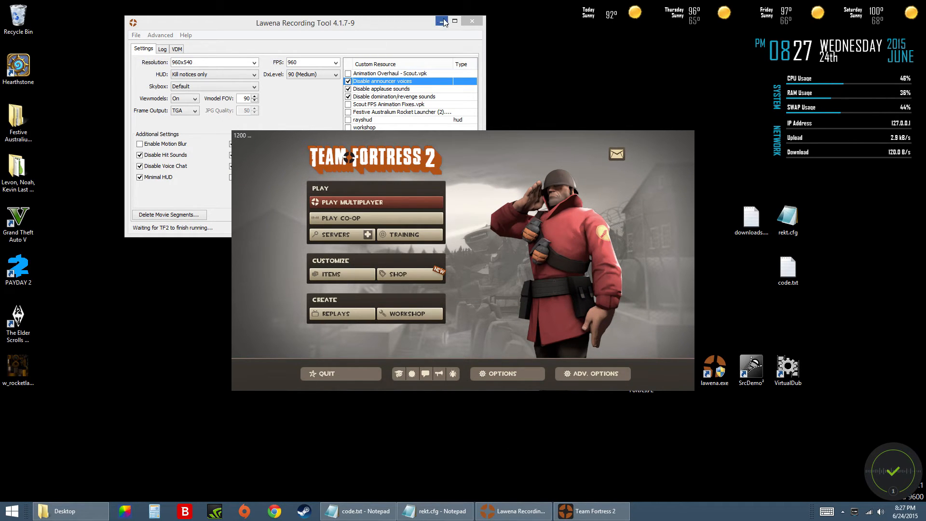
left_click(505, 329)
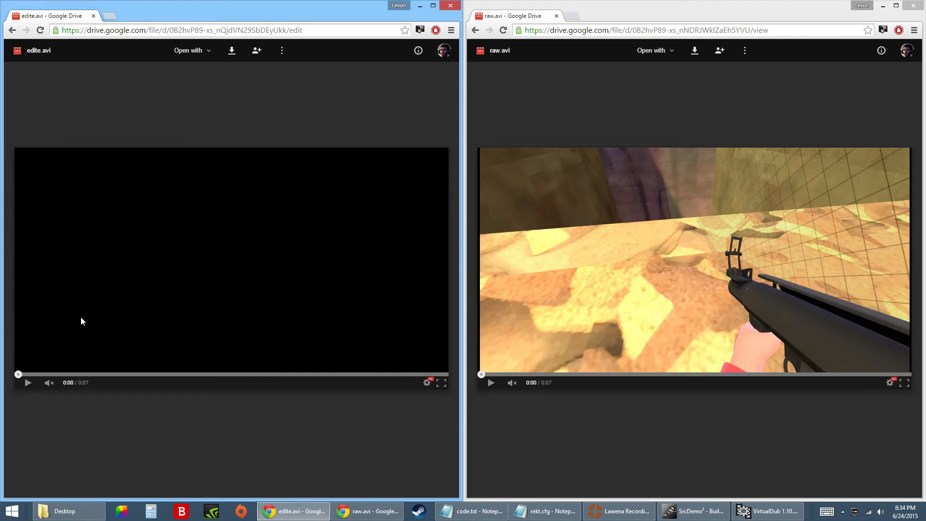
Play raw.avi and edite.avi from Google Drive in the two browser windows to compare the raw and edited renders.
left_click(583, 317)
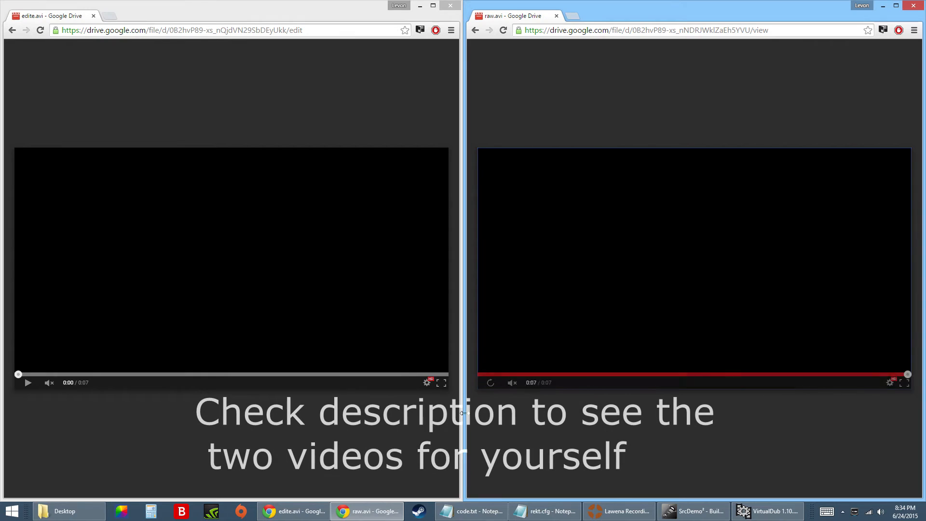
left_click(486, 389)
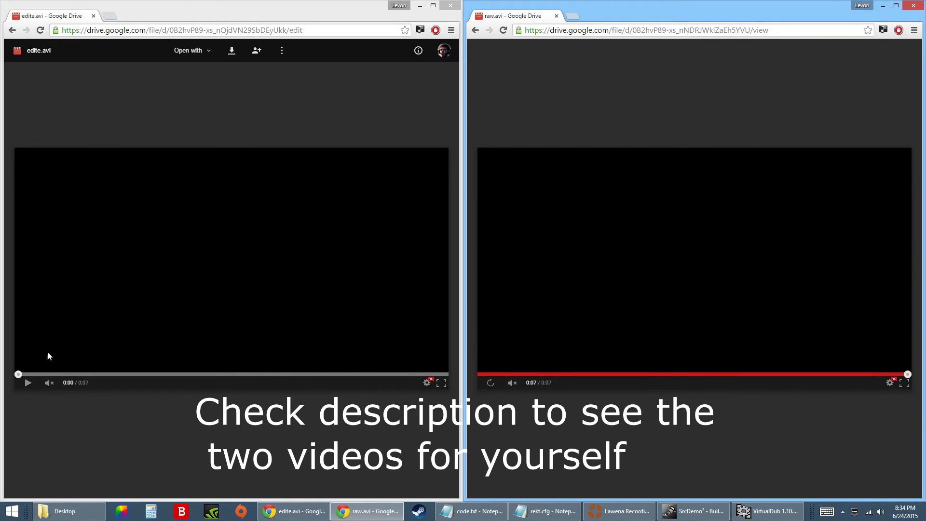
left_click(27, 385)
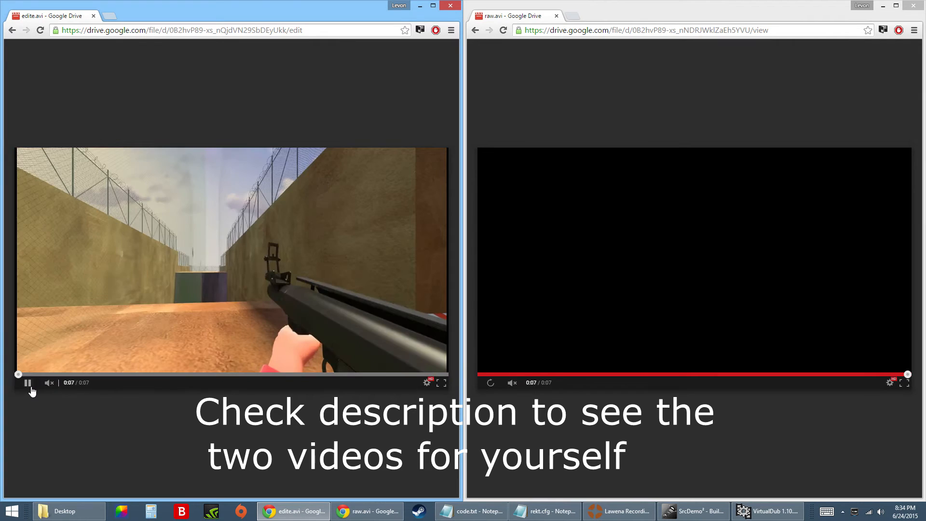
left_click(28, 384)
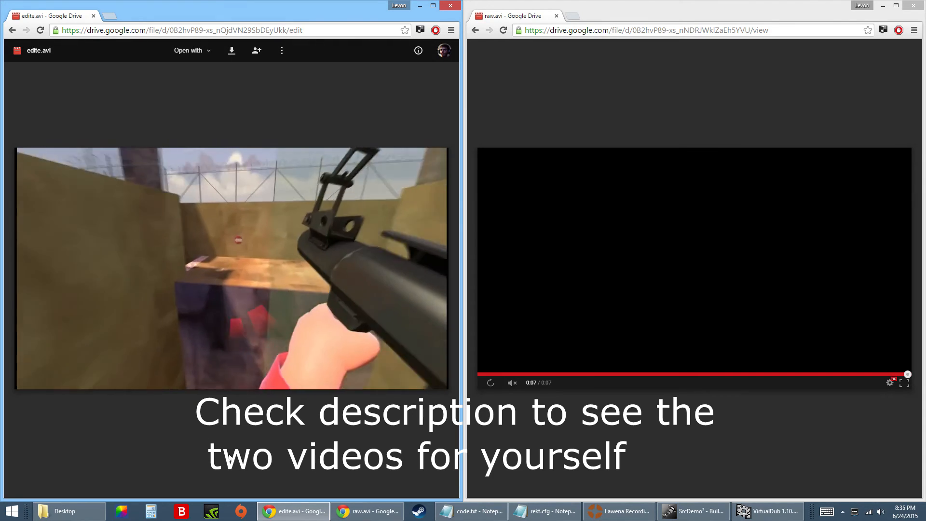
left_click(491, 384)
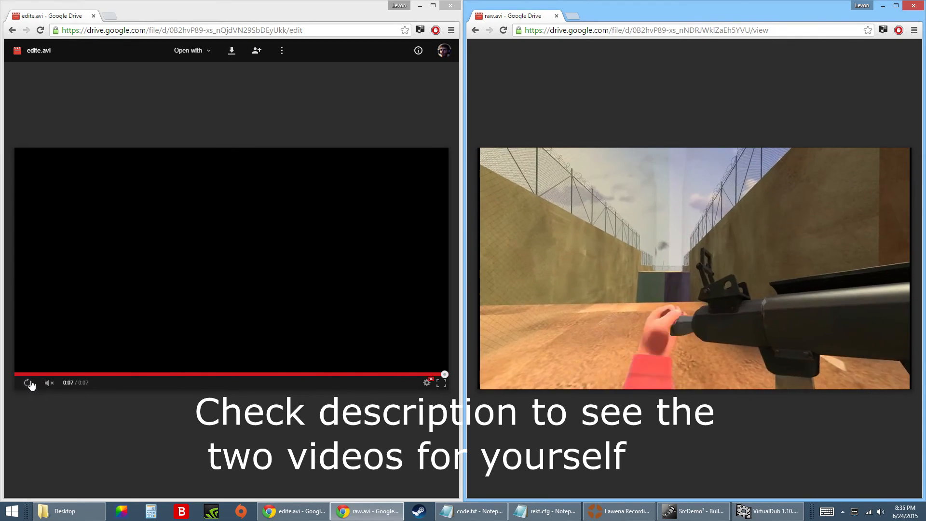
Replay edite.avi and raw.avi from the beginning, restarting both so the edited and raw renders can be compared side by side.
left_click(28, 383)
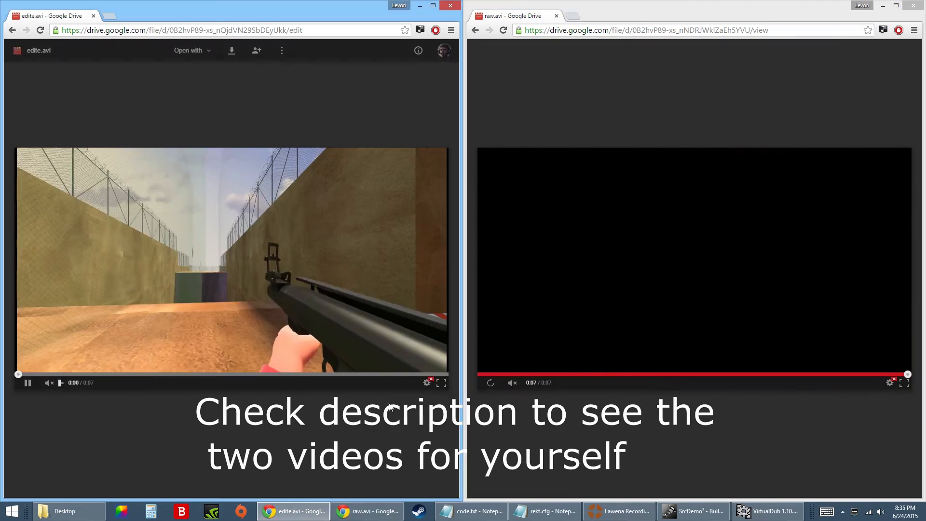
left_click(490, 383)
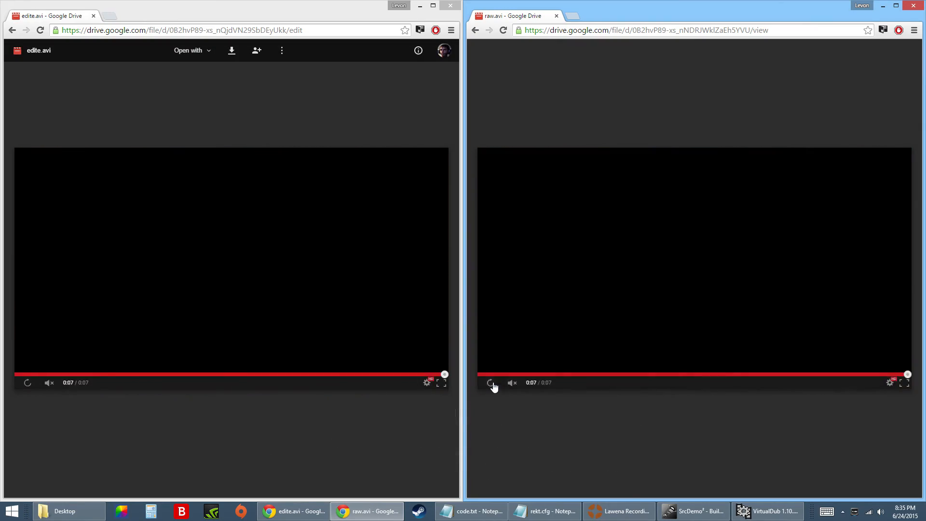
left_click(491, 384)
left_click(27, 384)
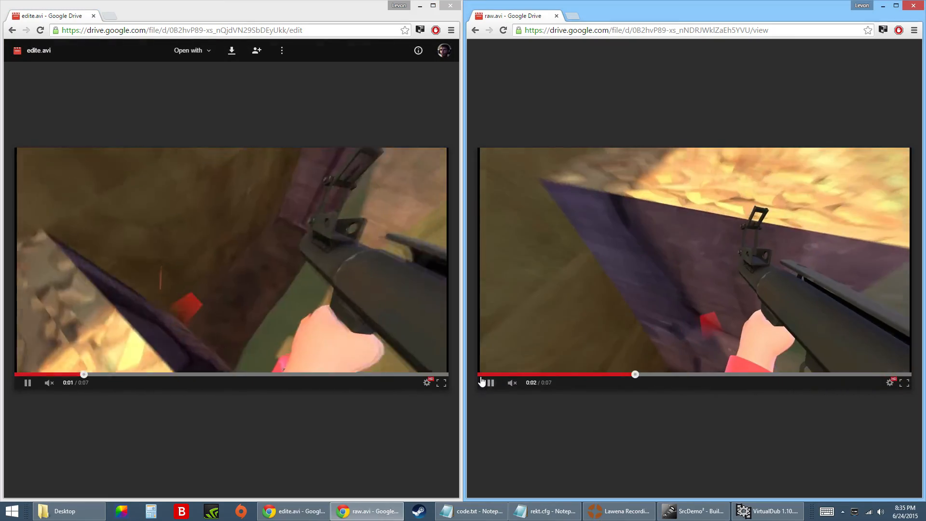
left_click(483, 375)
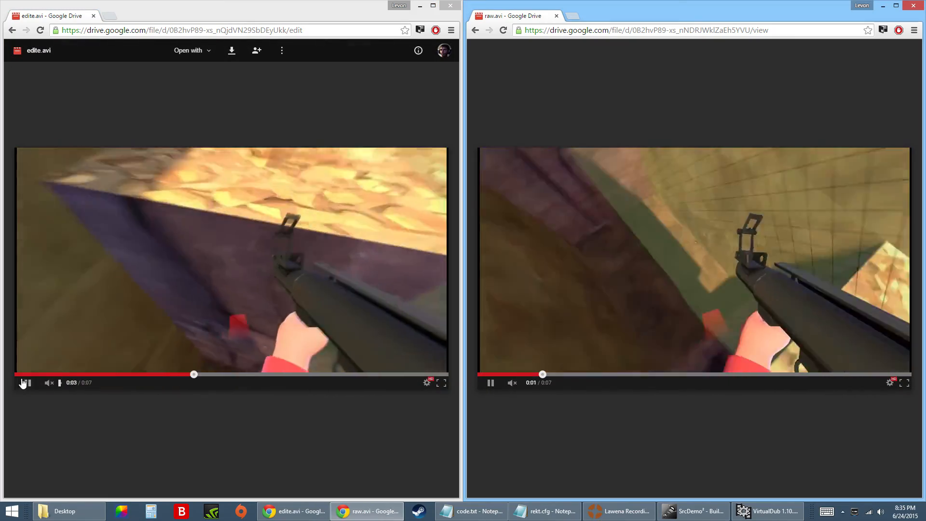
left_click(24, 375)
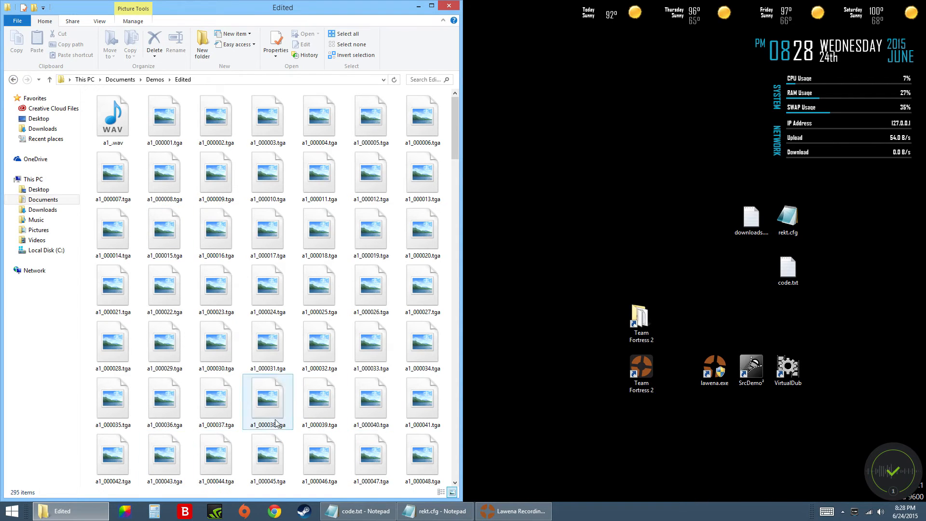
Open SrcDemo² and check the folder path set for saving the final frames.
double_click(751, 368)
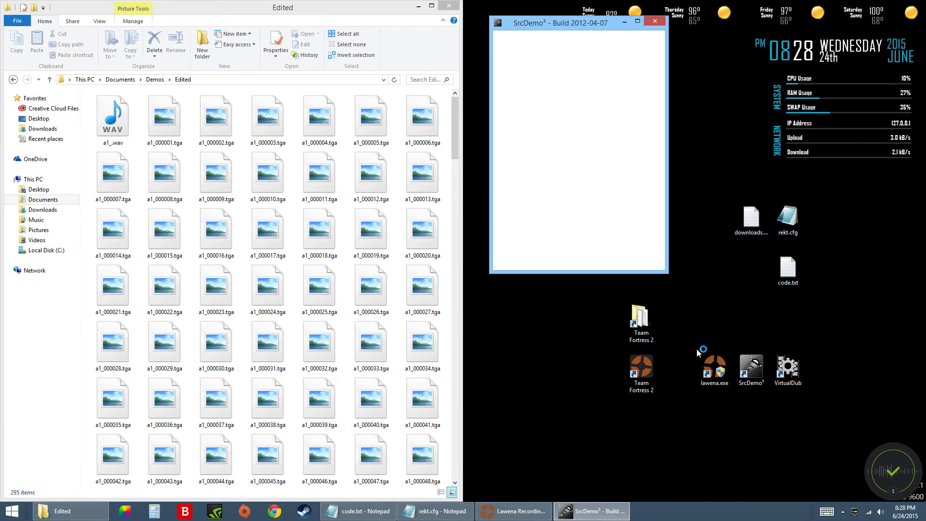
left_click_drag(517, 79, 633, 82)
left_click(590, 81)
left_click_drag(502, 80, 608, 82)
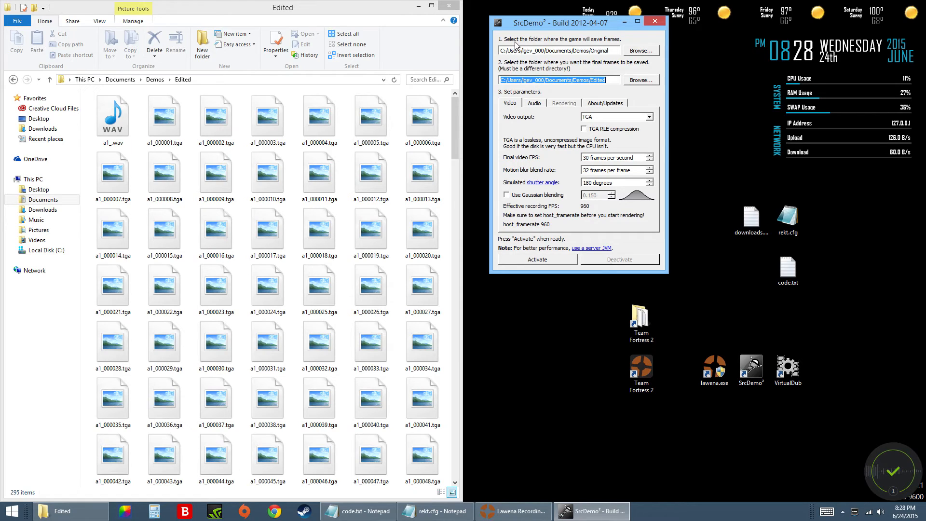
Open the Original folder in Demos and compare it with the game frames path set in SrcDemo².
left_click(13, 79)
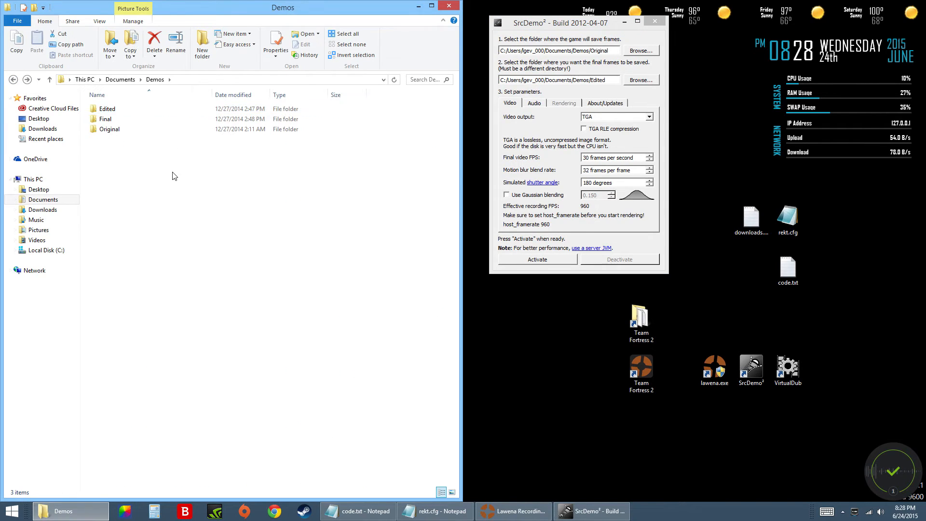
left_click(120, 118)
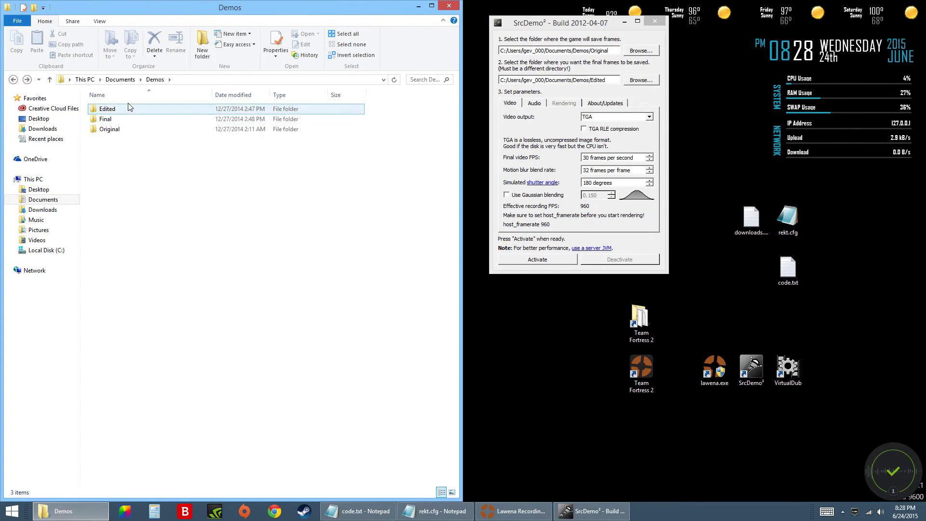
double_click(125, 130)
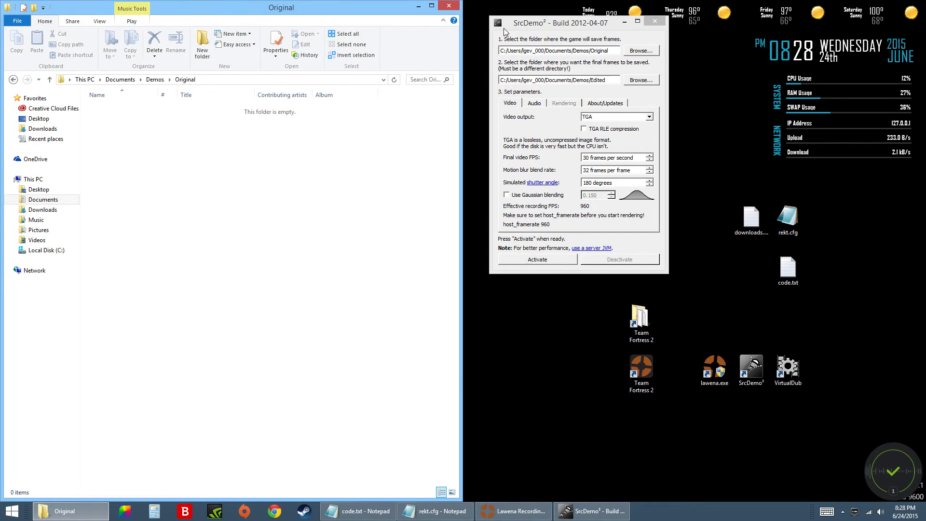
left_click_drag(612, 50, 498, 57)
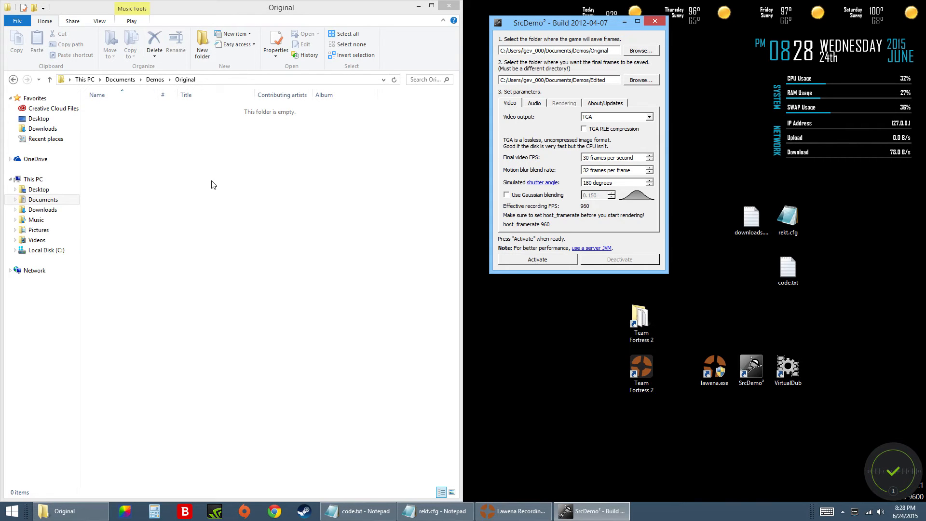
Return to the Edited folder in Demos and compare it with the final frames path set in SrcDemo².
left_click(76, 106)
left_click(13, 80)
double_click(107, 109)
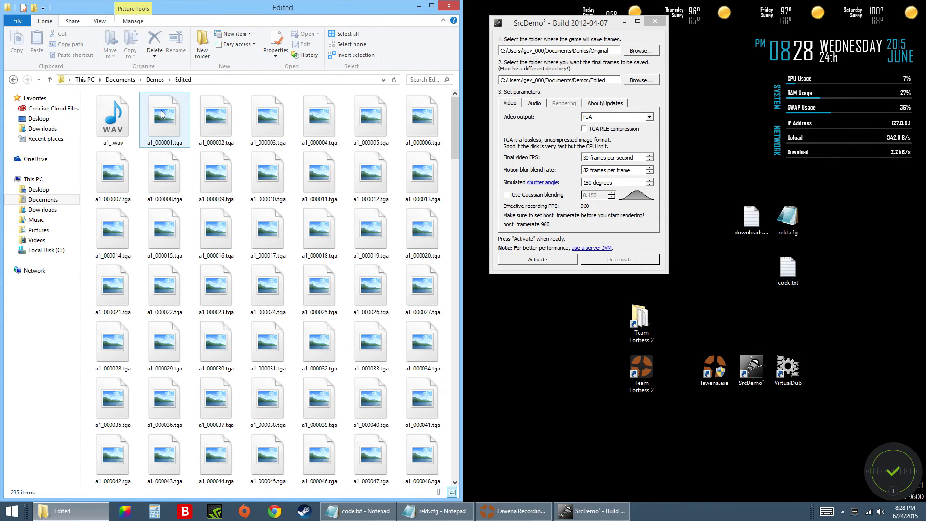
left_click_drag(606, 80, 508, 79)
left_click(450, 92)
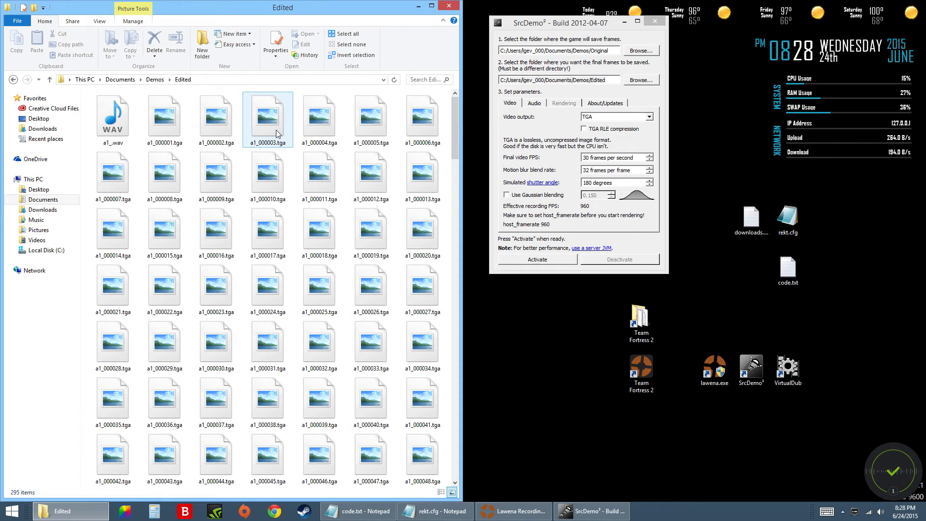
Open frame a1_000017.tga with a program from the extended app list, and close it after viewing.
left_click(261, 233)
double_click(261, 233)
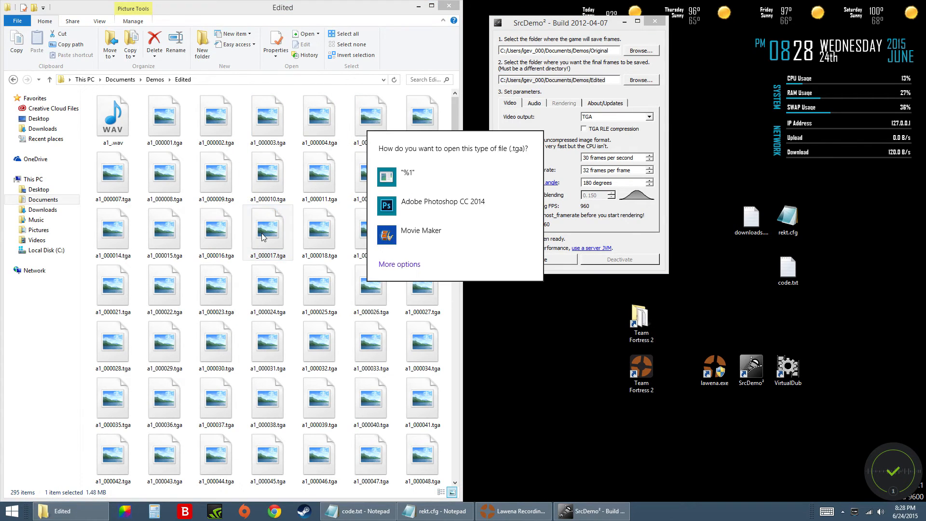
left_click(411, 265)
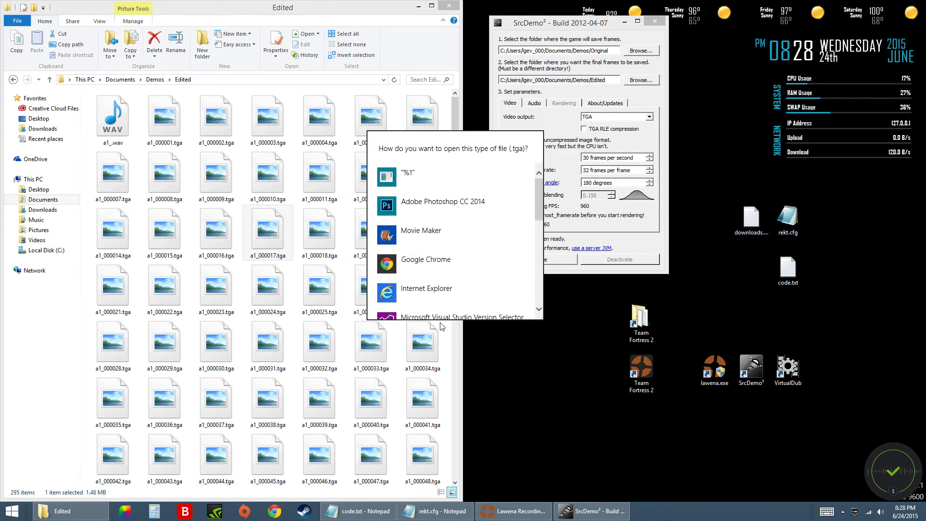
scroll(427, 290, "down", 3)
scroll(426, 289, "down", 2)
scroll(427, 289, "up", 1)
scroll(427, 289, "down", 3)
left_click(435, 213)
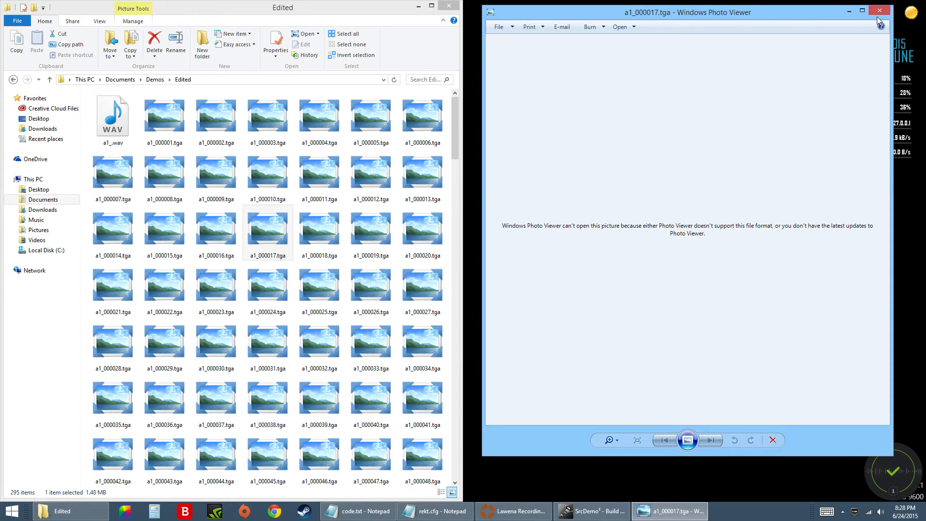
left_click(876, 14)
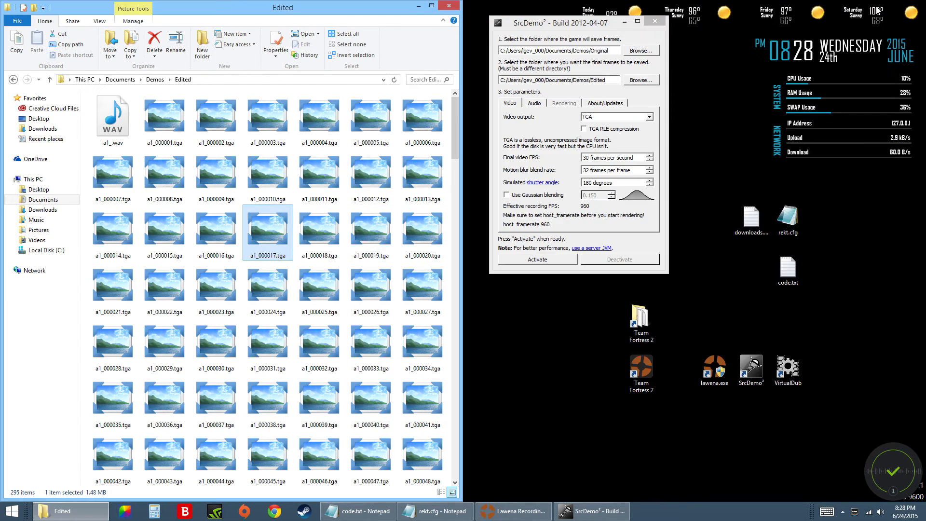
Minimize SrcDemo², launch VirtualDub and snap its window beside the Edited folder.
left_click(624, 21)
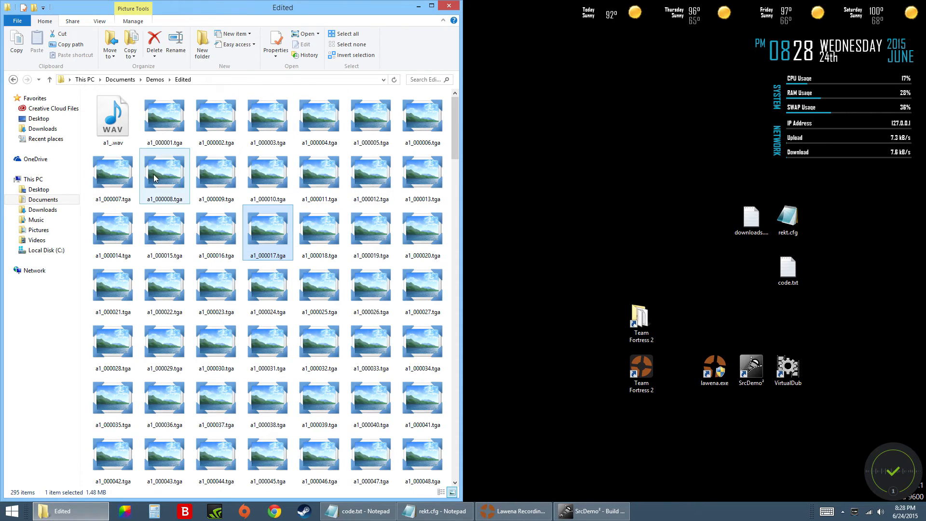
left_click(85, 233)
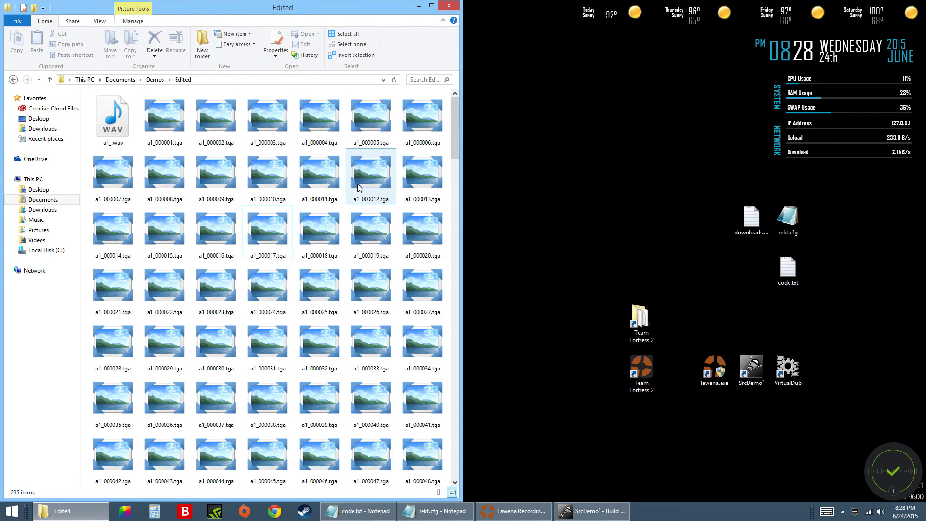
double_click(788, 378)
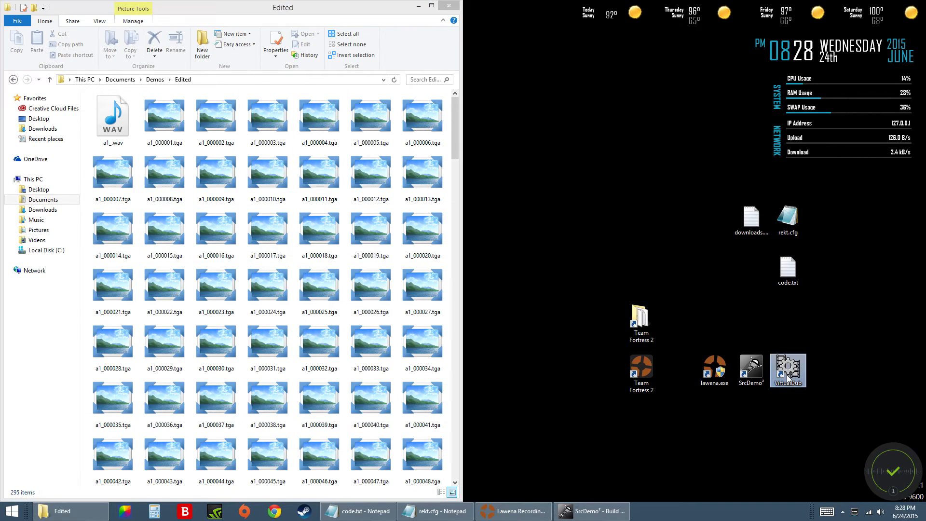
left_click_drag(789, 38, 919, 62)
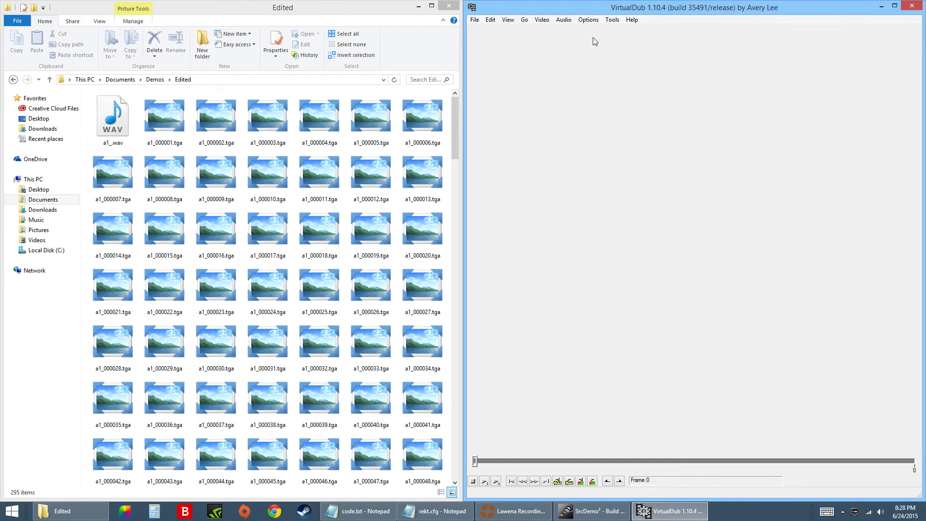
Confirm 32 bit RGB (888) as both the decompression and output format in the video color depth settings.
left_click(542, 21)
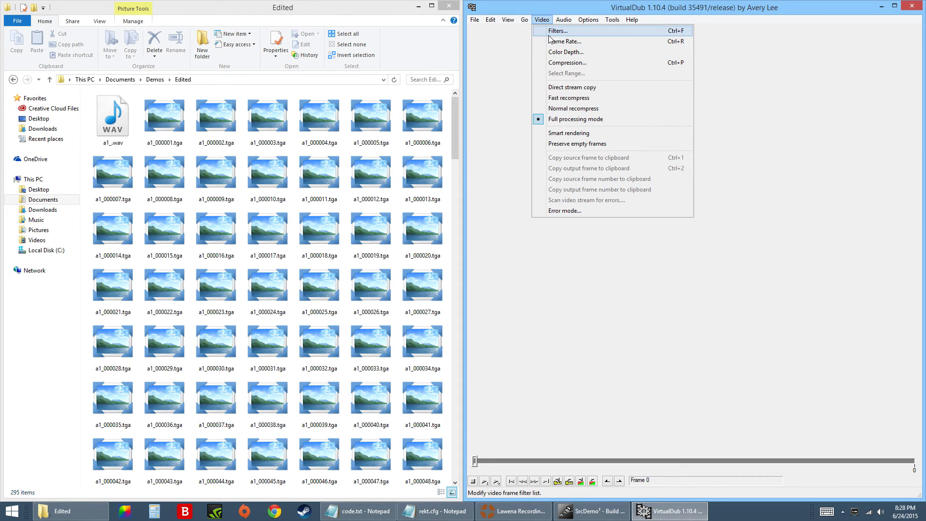
left_click(559, 52)
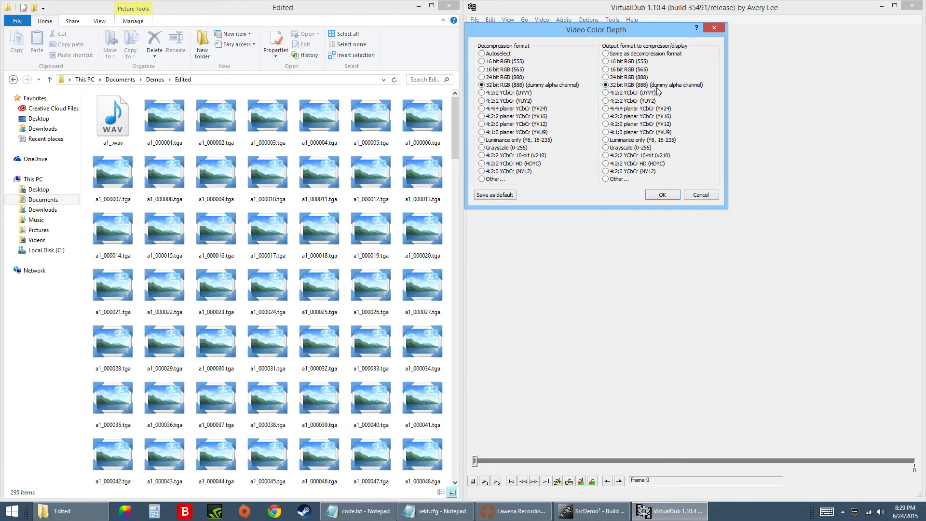
left_click(662, 195)
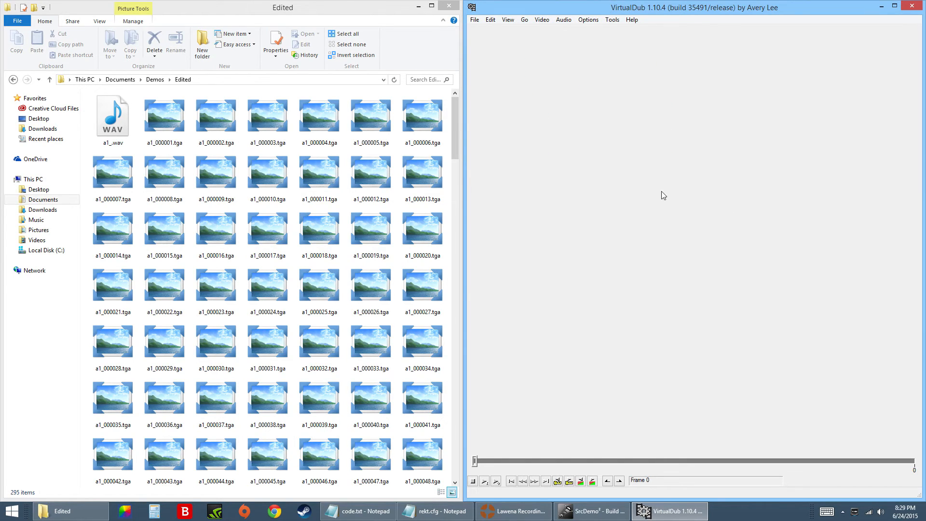
Set the video compression to Lagarith Lossless Codec.
left_click(564, 19)
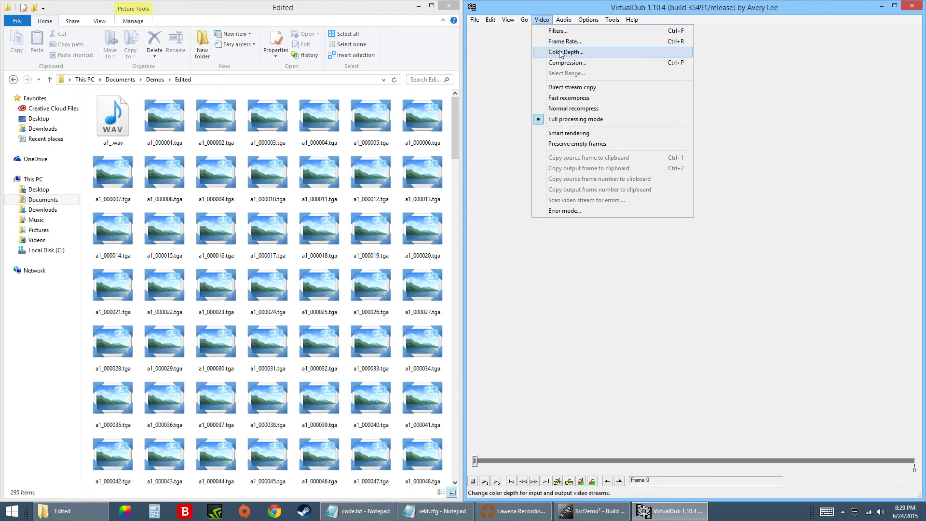
left_click(562, 64)
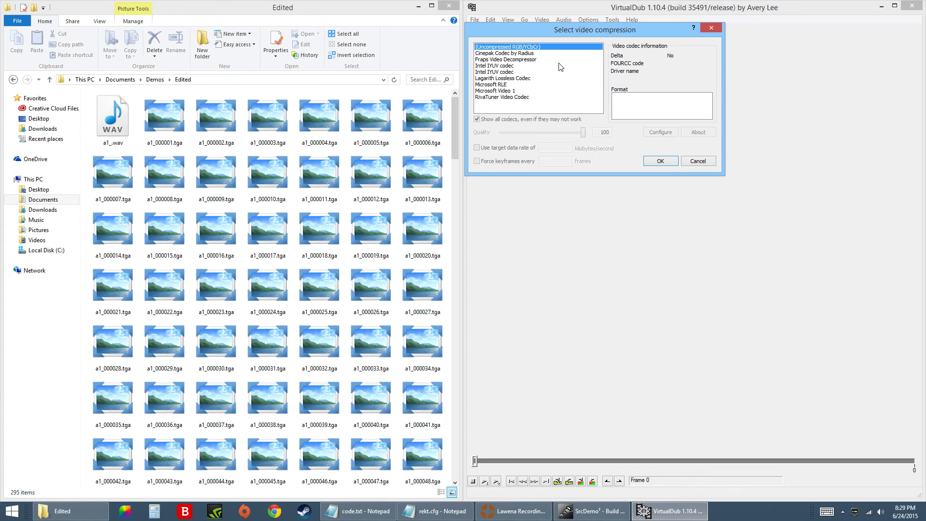
left_click(514, 78)
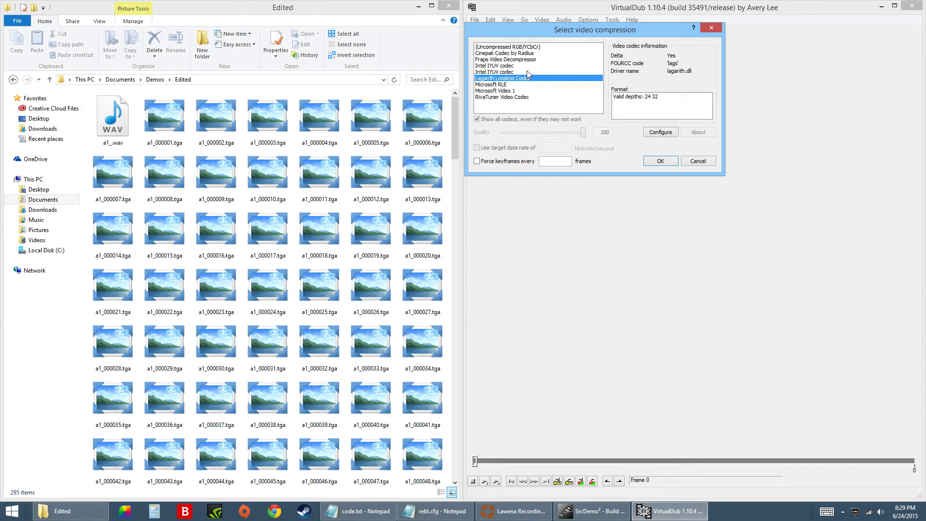
left_click(656, 161)
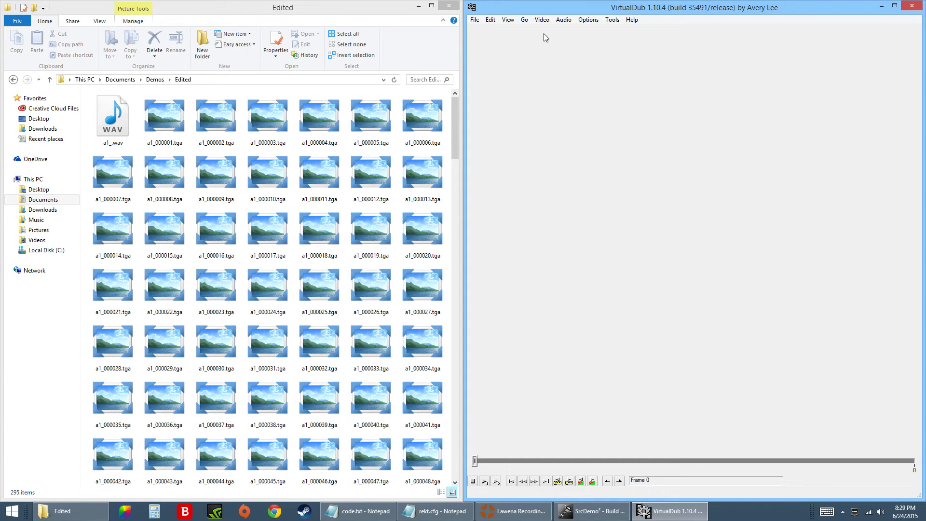
Open the image sequence starting at a1_000001.tga from the Documents library's Demos\Edited folder.
left_click(474, 19)
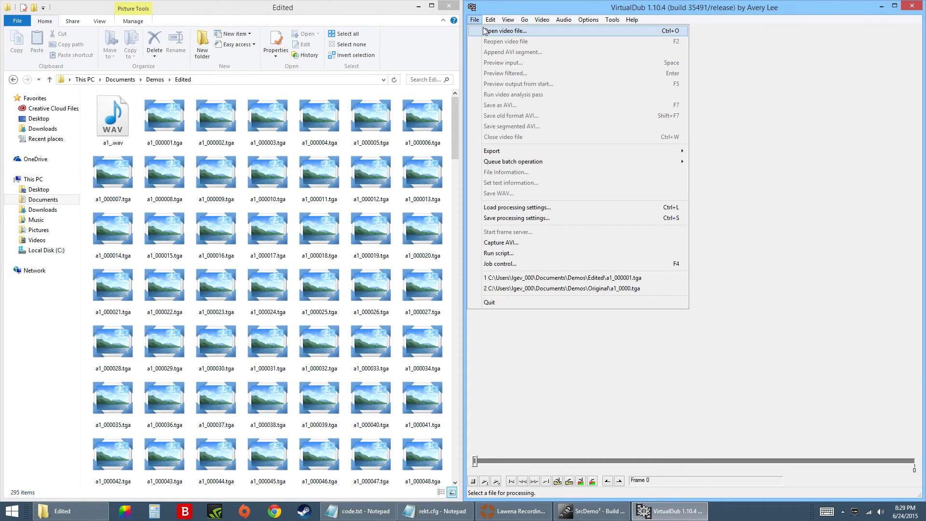
left_click(485, 31)
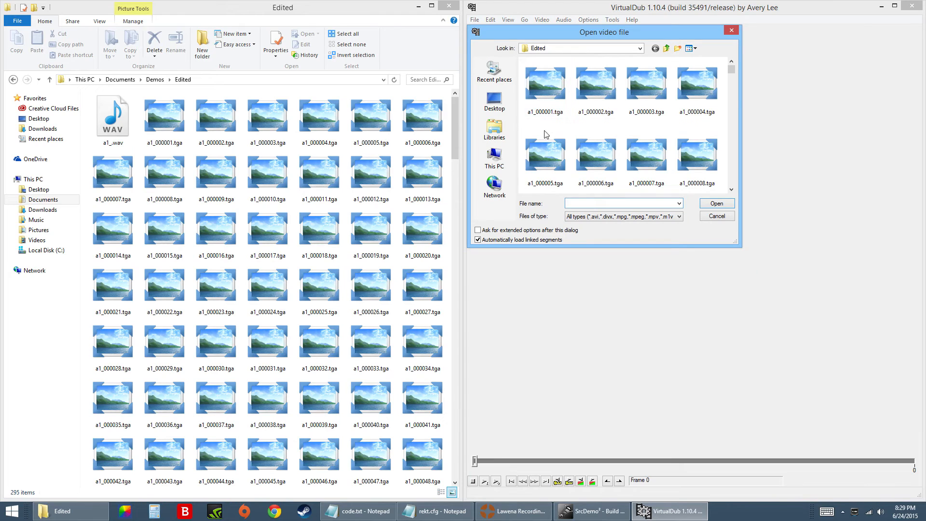
left_click(494, 129)
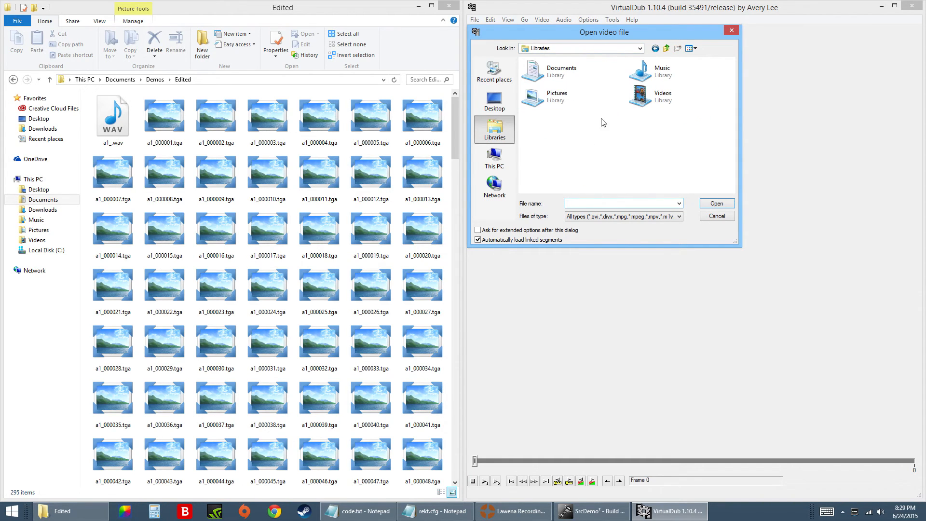
double_click(591, 68)
scroll(574, 120, "down", 2)
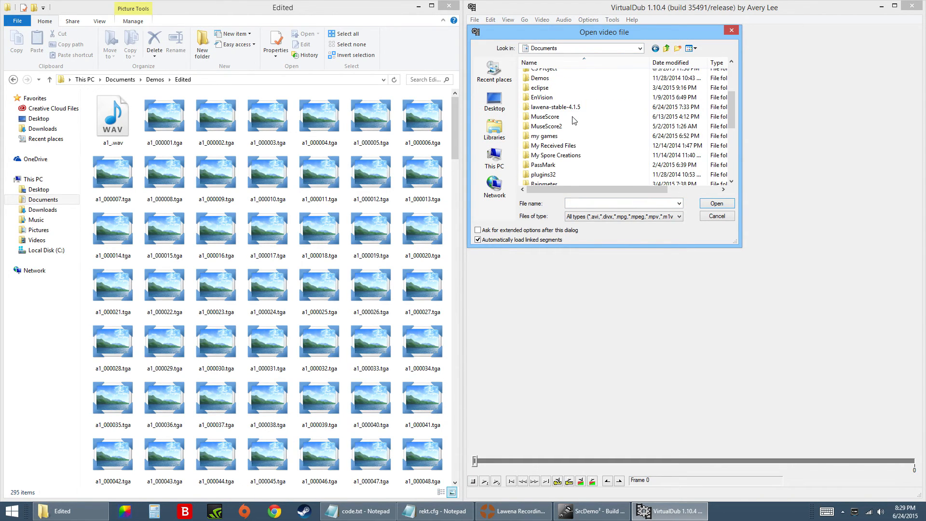
scroll(574, 120, "down", 3)
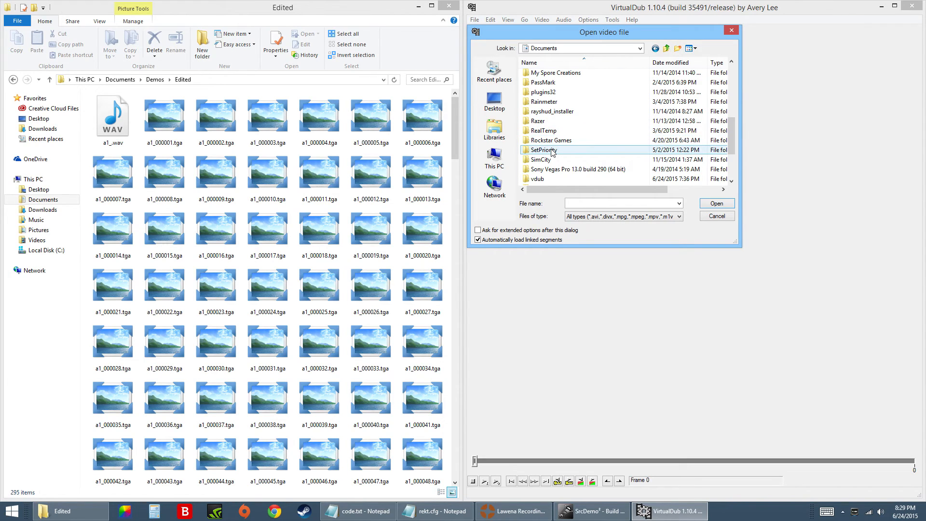
scroll(545, 96, "up", 4)
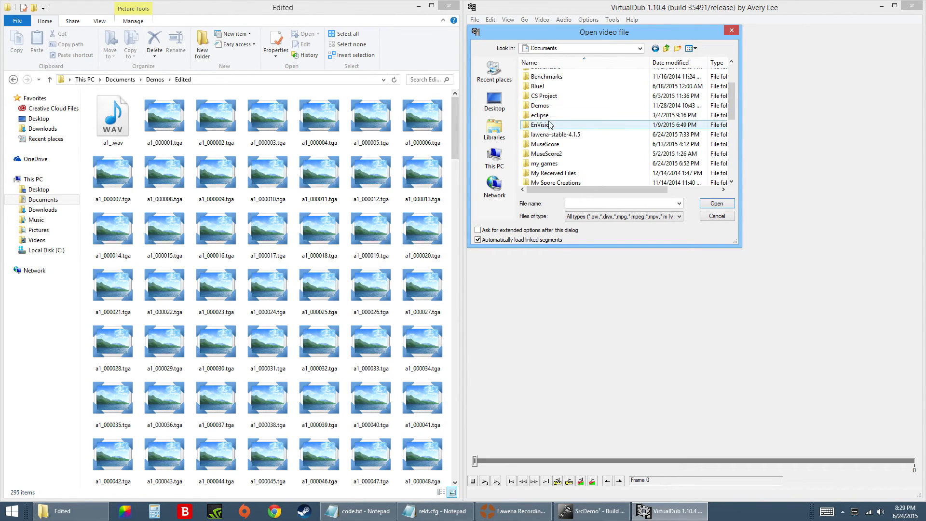
double_click(541, 105)
double_click(540, 73)
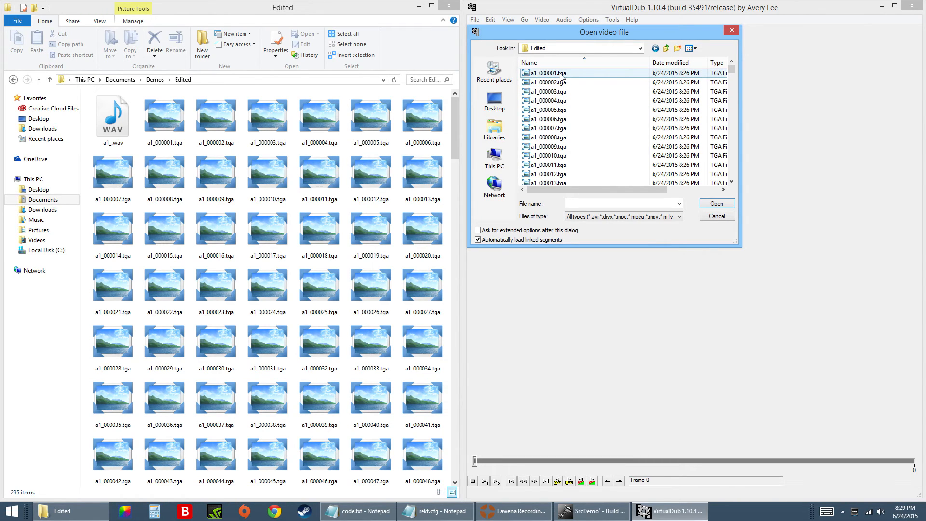
left_click_drag(733, 72, 695, 67)
double_click(549, 74)
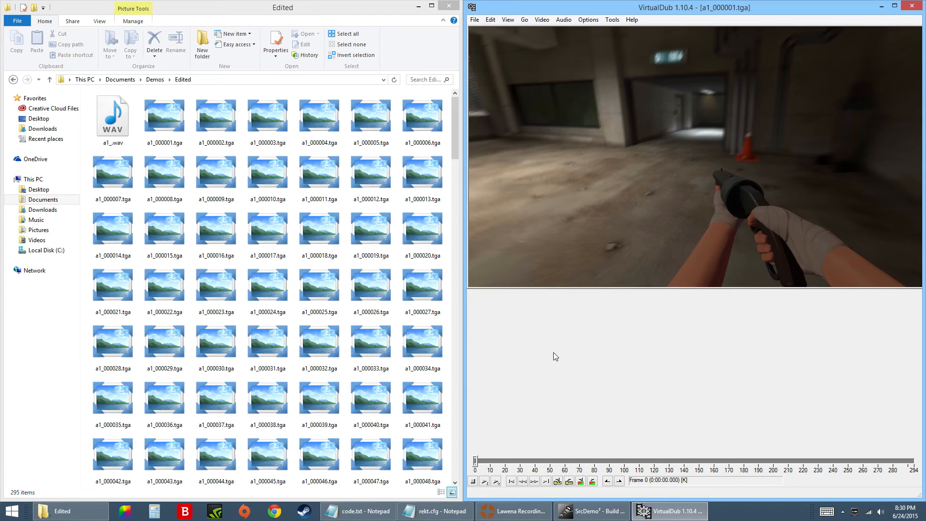
Preview the imported frame sequence from its first frame and stop playback partway.
mouse_move(476, 459)
left_mouse_down()
mouse_move(656, 449)
mouse_move(687, 459)
mouse_move(668, 465)
mouse_move(786, 461)
mouse_move(461, 463)
mouse_move(666, 461)
mouse_move(502, 460)
mouse_move(560, 471)
mouse_move(472, 474)
left_mouse_up()
left_click(487, 481)
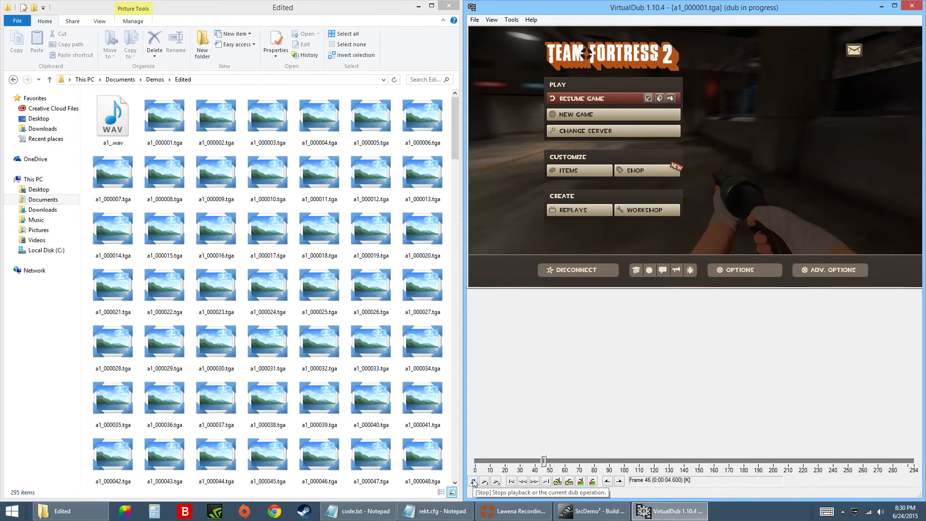
left_click(472, 482)
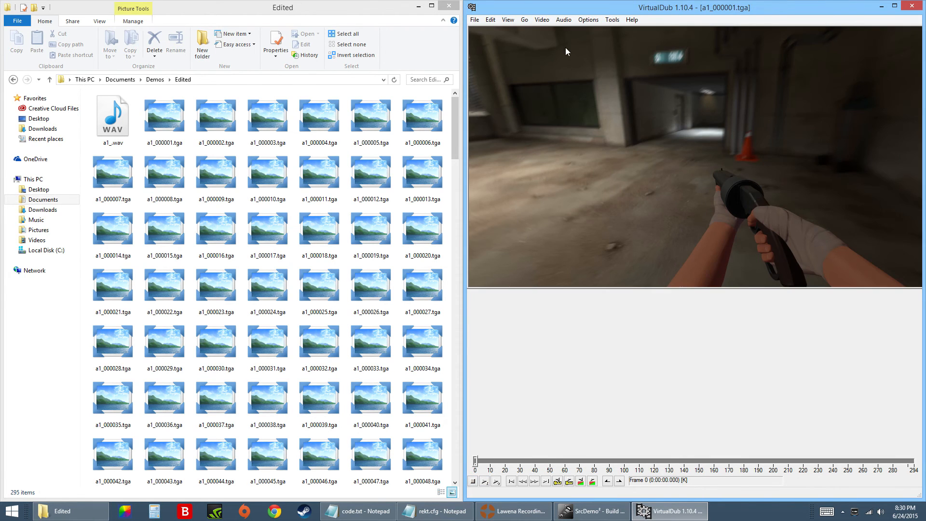
Load a1_.wav from the Edited folder as the audio source and briefly preview the clip with sound.
left_click(563, 20)
left_click(592, 123)
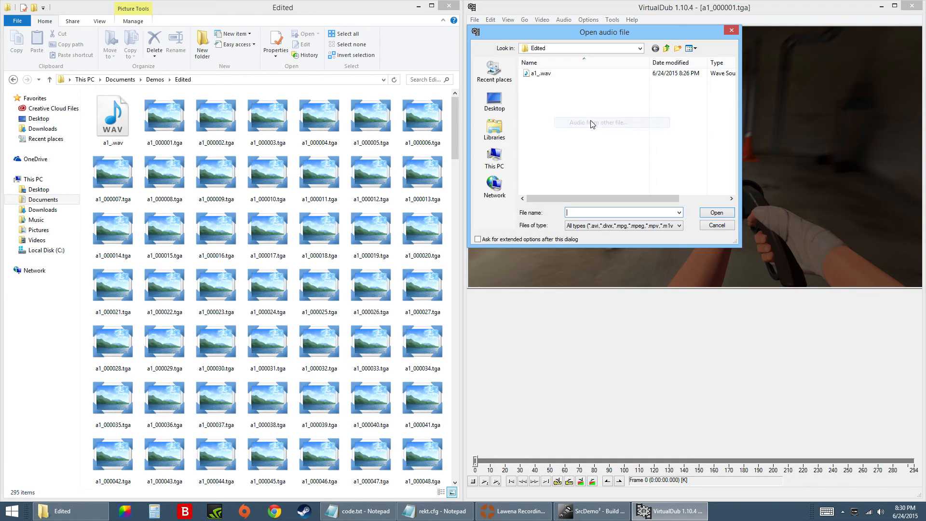
double_click(541, 73)
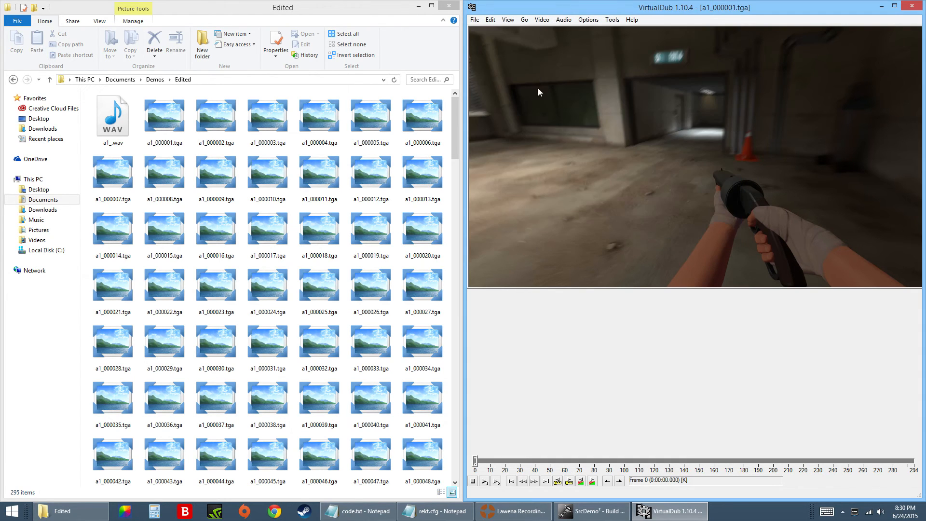
left_click(485, 482)
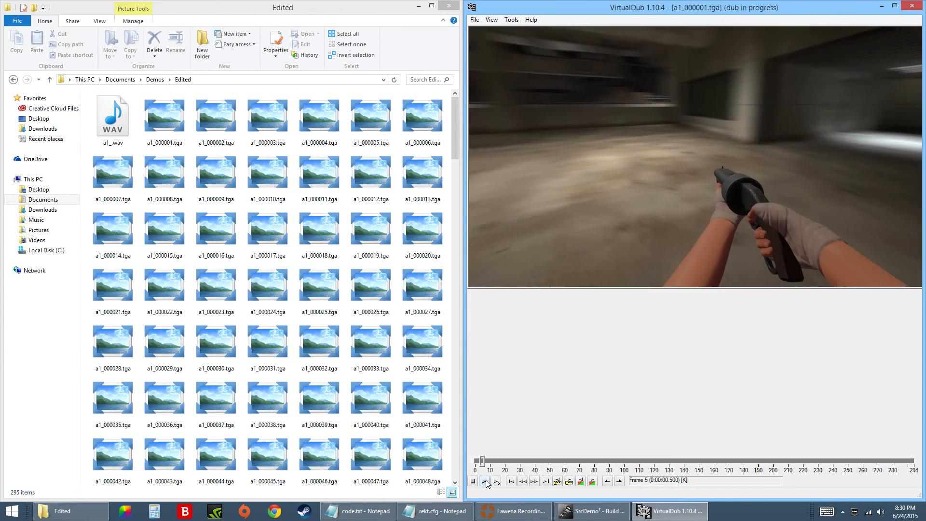
left_click(476, 482)
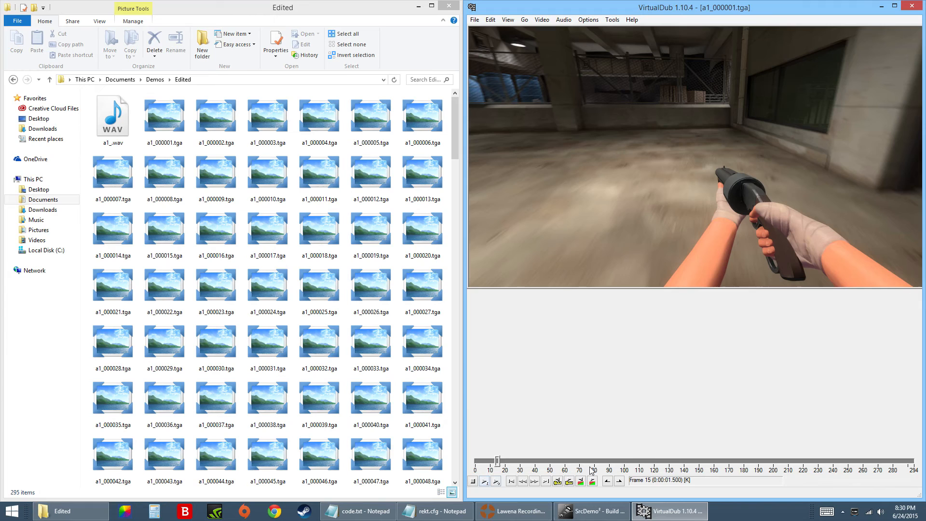
Set VirtualDub's volume to 100 in the Windows Volume Mixer and return to VirtualDub.
left_click(881, 512)
left_click(880, 482)
left_click_drag(818, 480, 867, 485)
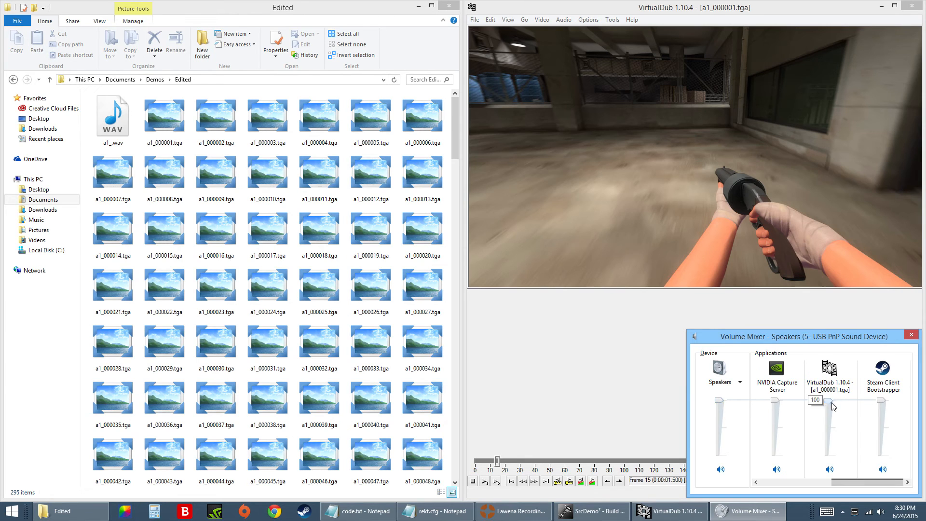
left_click(552, 455)
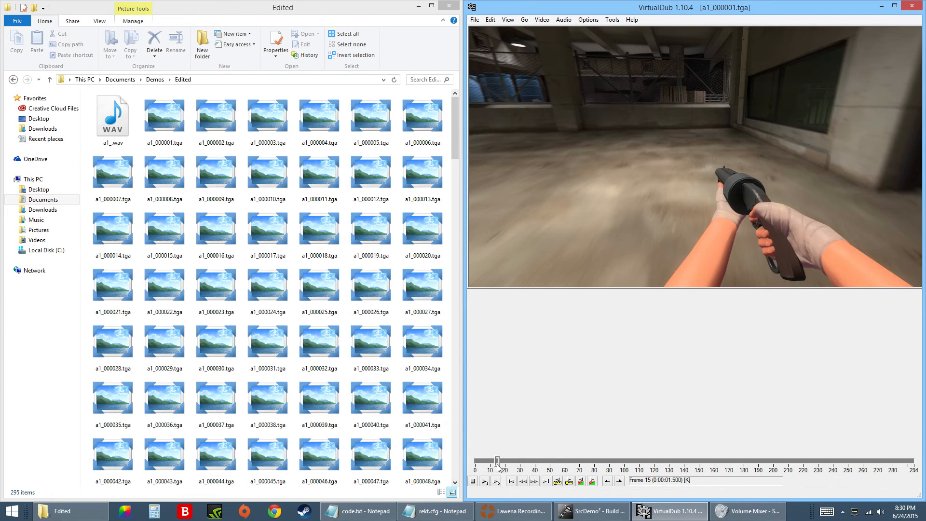
Replay the clip with its audio from the first frame, stop it and return to frame 0.
left_click_drag(498, 467, 473, 471)
left_click(485, 483)
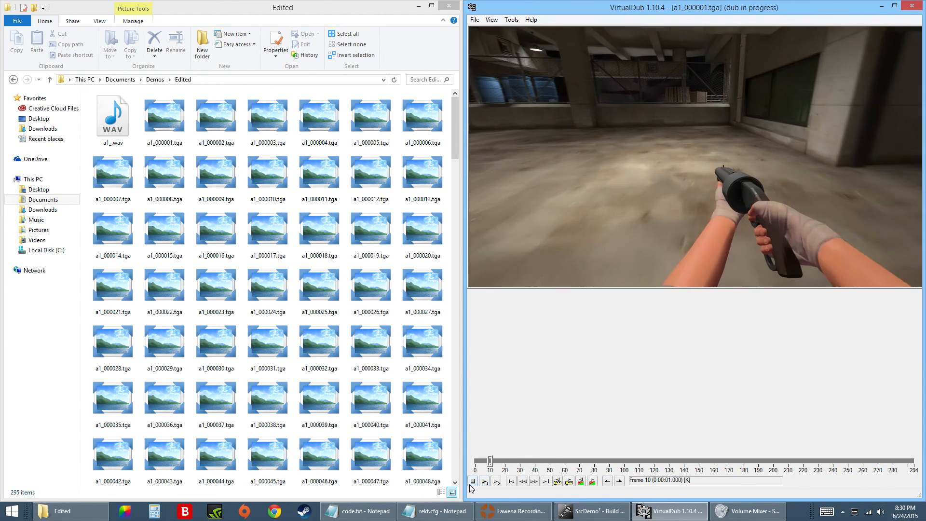
left_click(472, 484)
left_click_drag(499, 462, 451, 471)
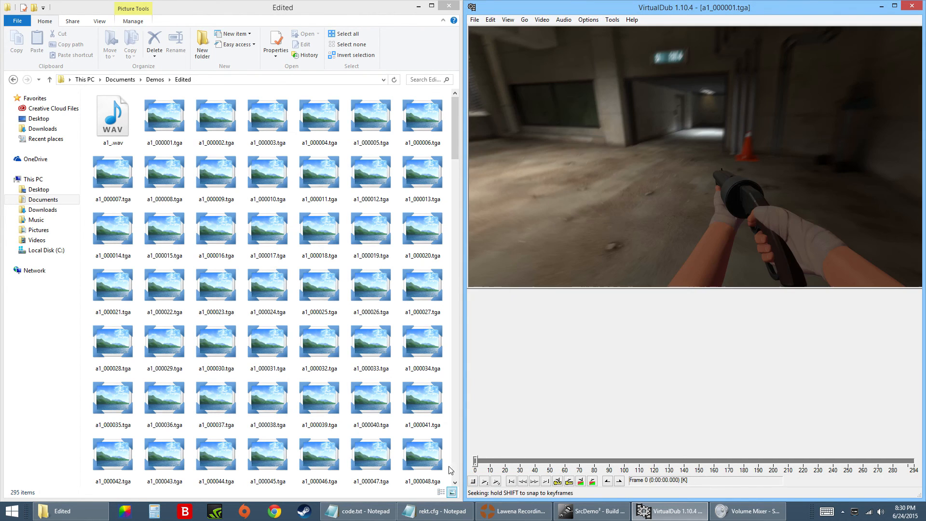
Set the source frame rate so video and audio durations match, checking it against the final video FPS in SrcDemo².
left_click(543, 20)
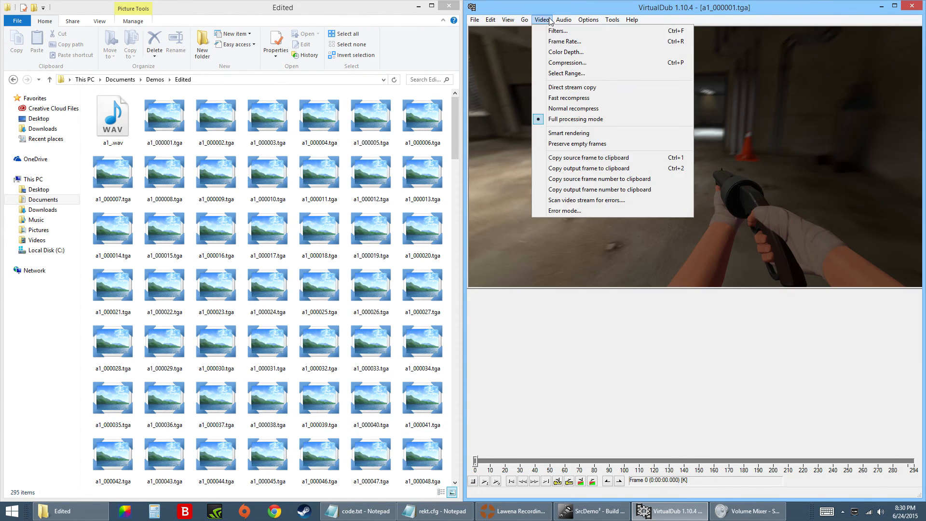
left_click(555, 41)
left_click_drag(563, 31, 435, 116)
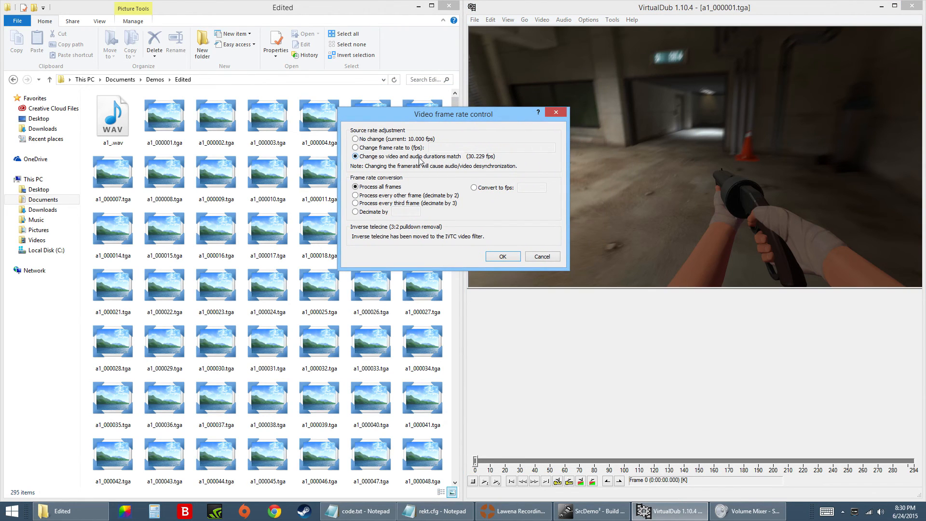
left_click_drag(474, 110, 339, 146)
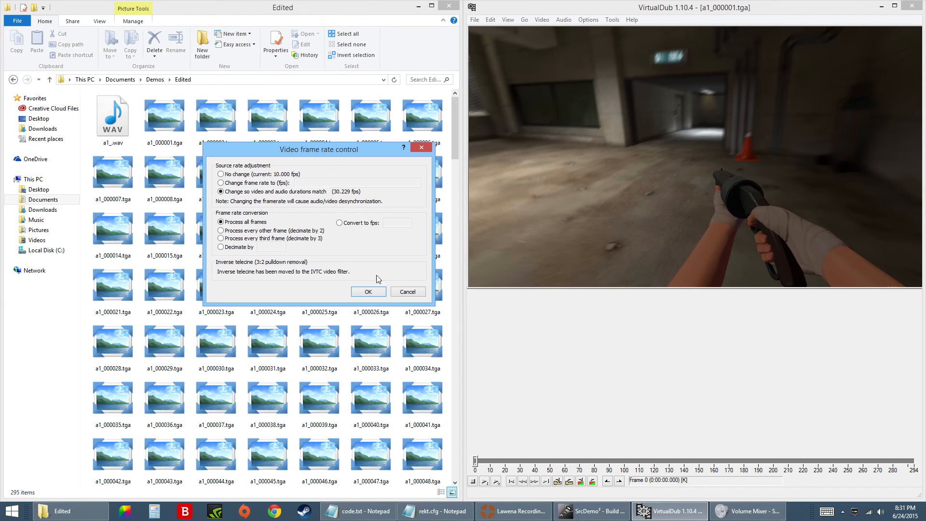
left_click(588, 511)
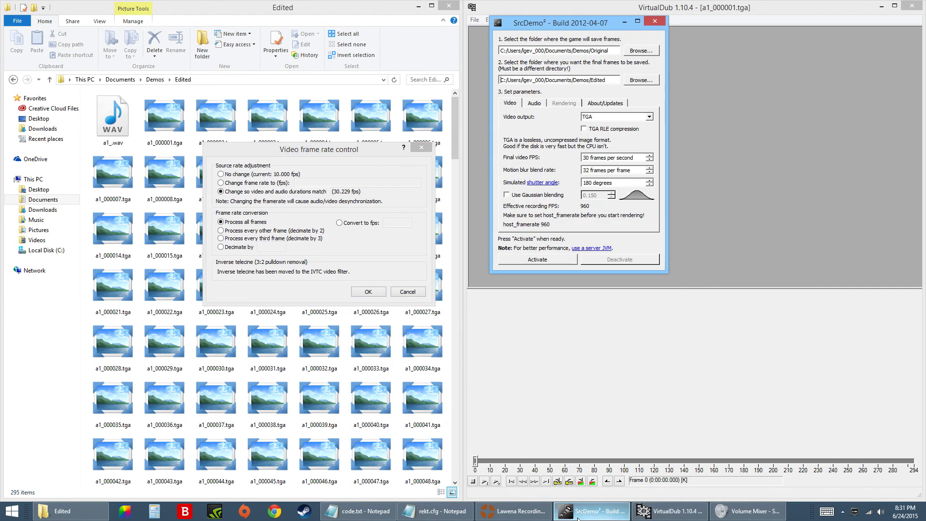
left_click_drag(583, 28, 487, 105)
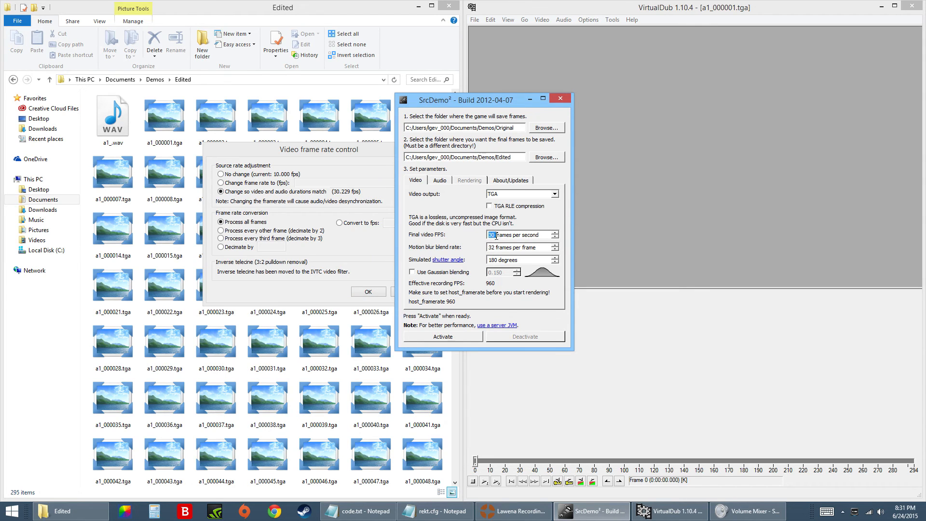
left_click(532, 99)
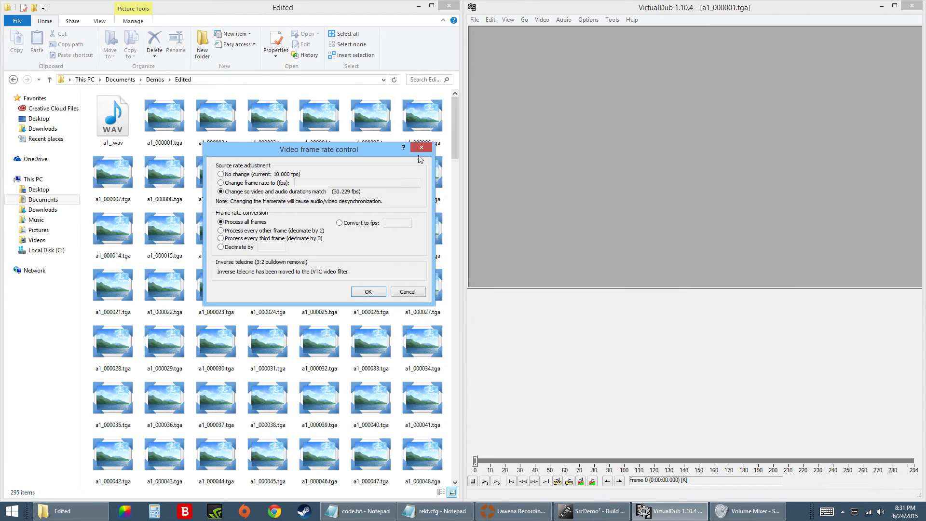
left_click(369, 293)
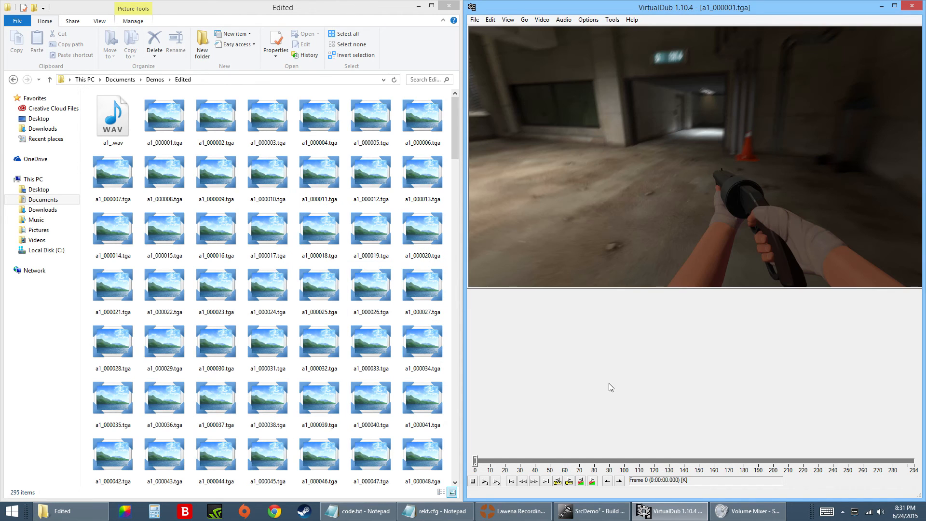
Preview the synchronized clip twice from its first frame, dismissing the error dialog in between and stopping the second playback.
left_click(485, 482)
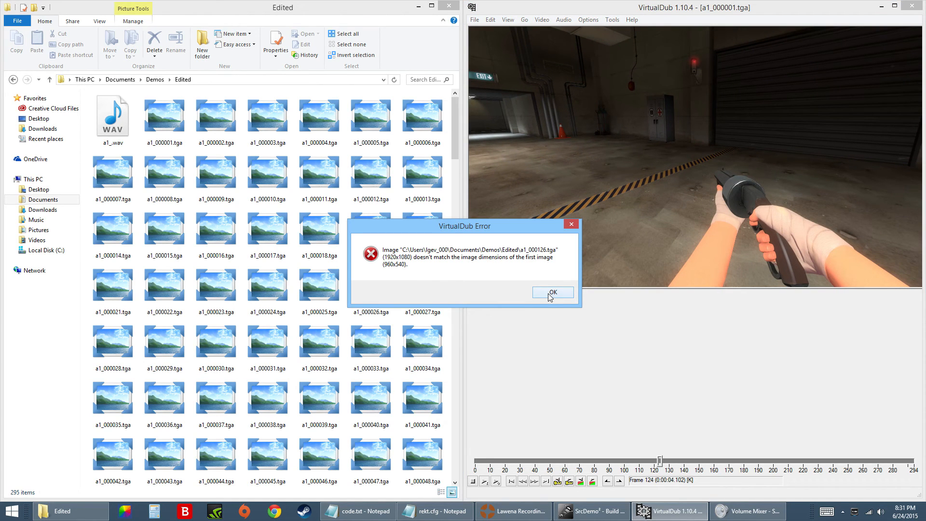
left_click(553, 292)
left_click_drag(660, 461, 464, 473)
left_click(484, 482)
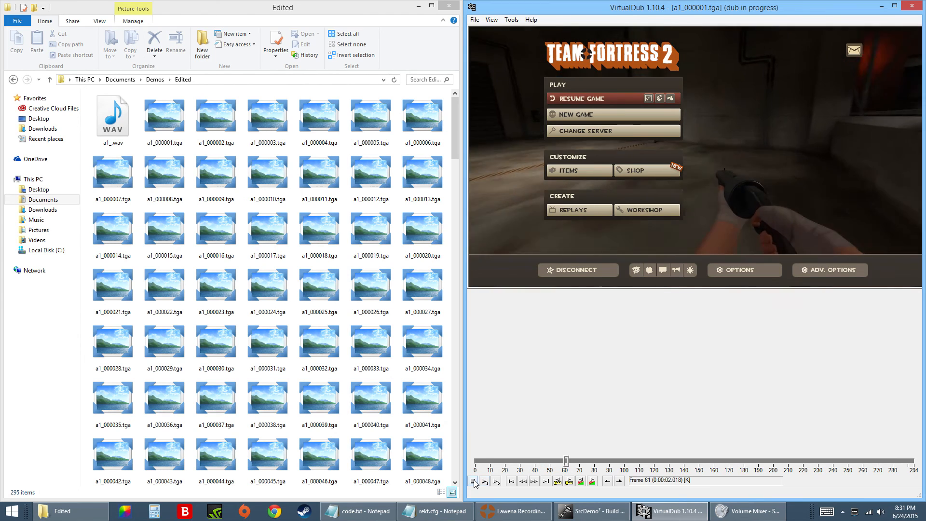
left_click(474, 481)
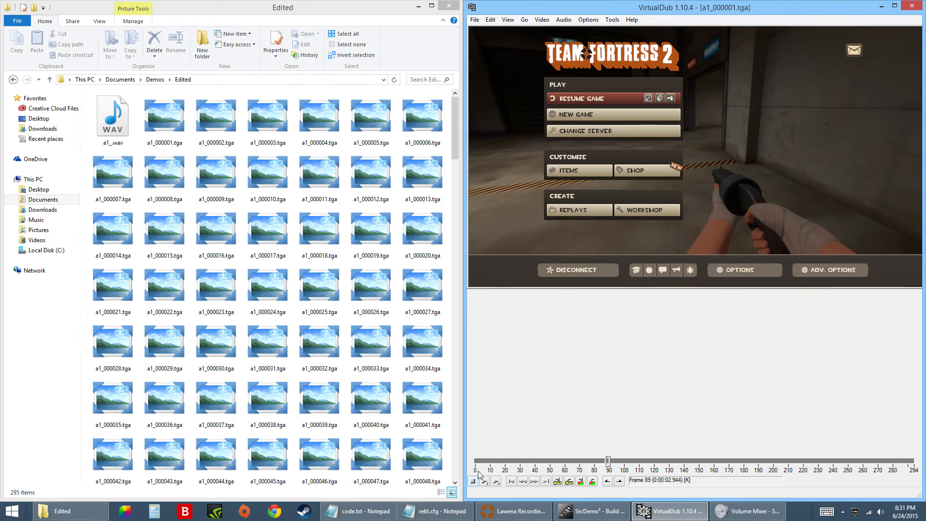
Save the video as a1_000001.avi on the Desktop and dismiss the rendering dialog.
left_click(476, 21)
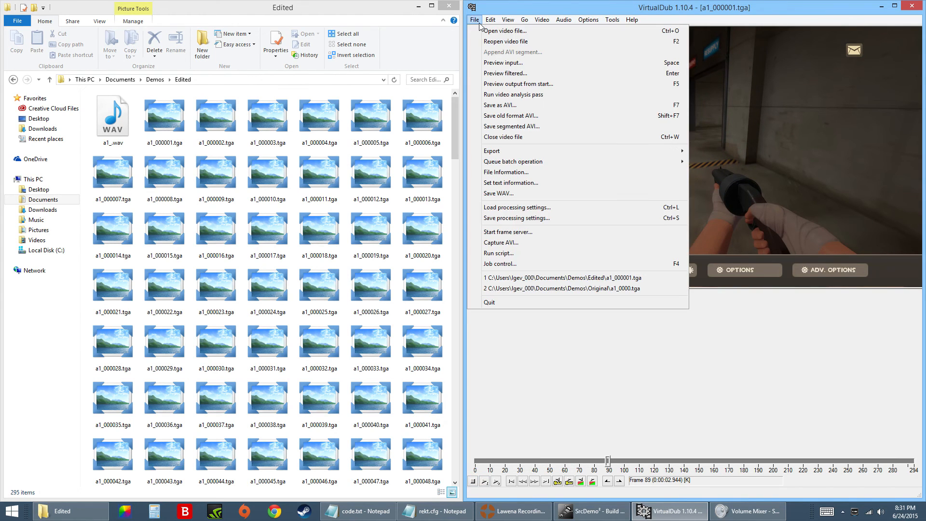
left_click(493, 106)
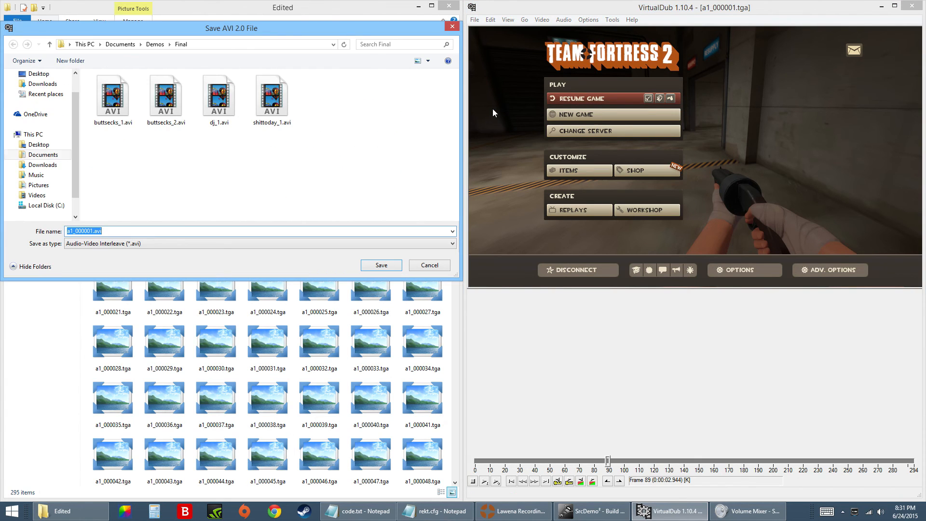
left_click(43, 154)
left_click(38, 145)
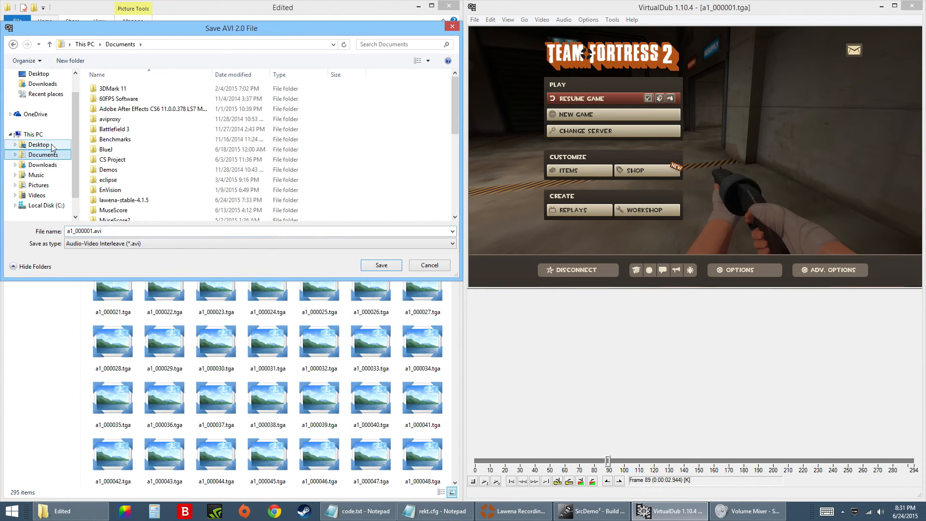
left_click(382, 265)
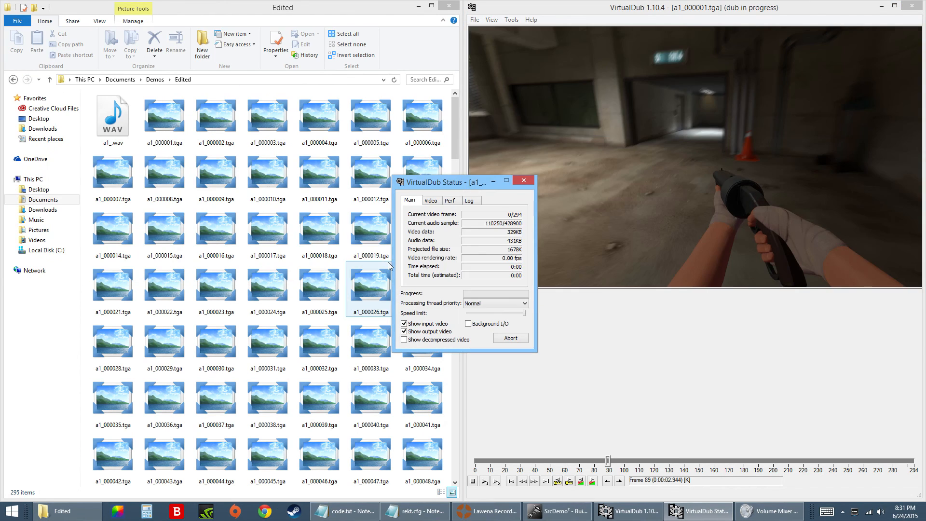
left_click(552, 293)
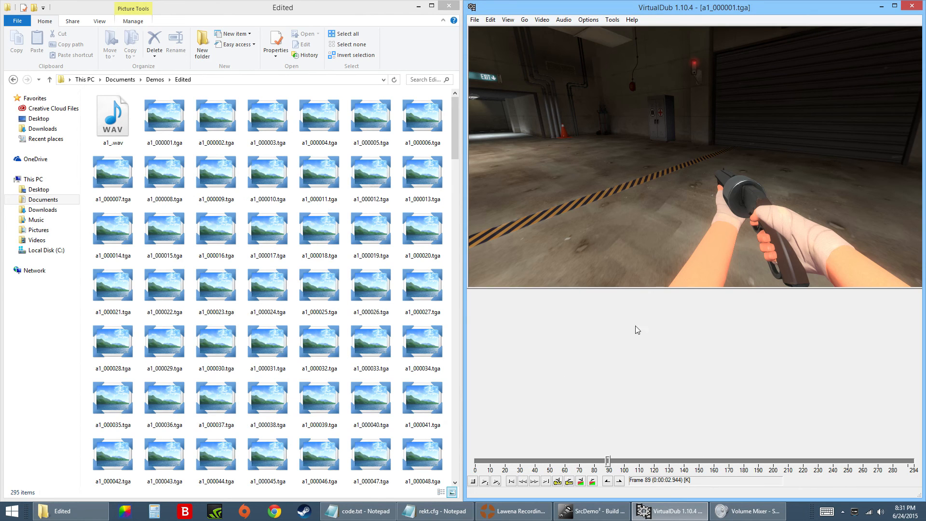
left_click(476, 20)
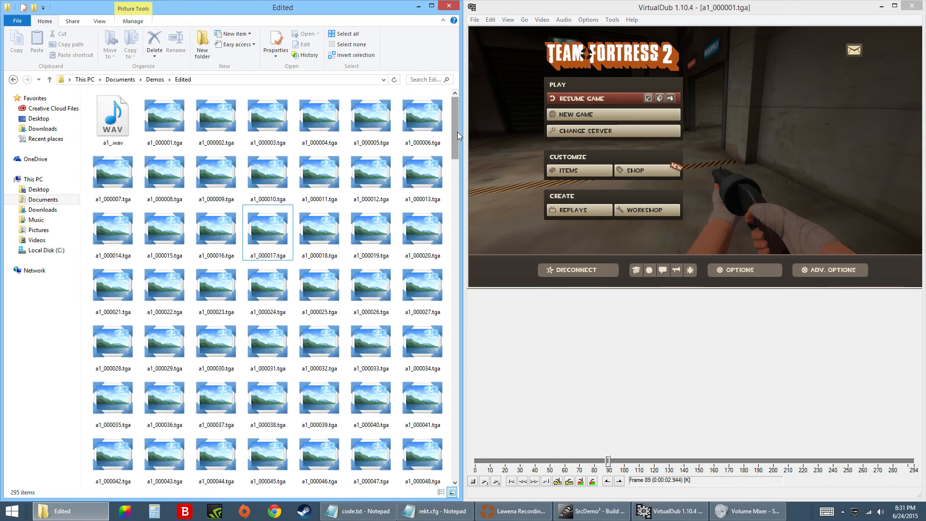
left_click_drag(457, 132, 451, 114)
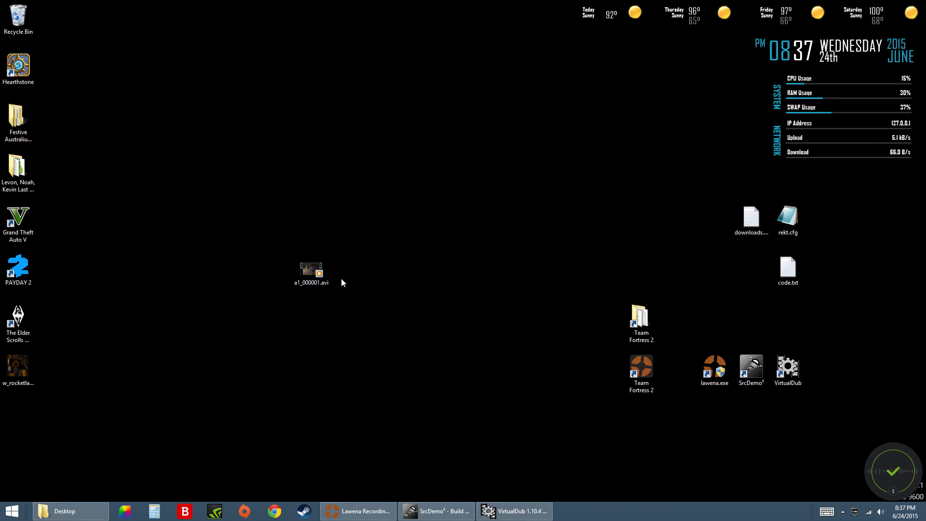
Play a1_000001.avi from the desktop in Windows Media Player, replay it repeatedly from the beginning to check it, and close the player.
left_click_drag(252, 239, 367, 317)
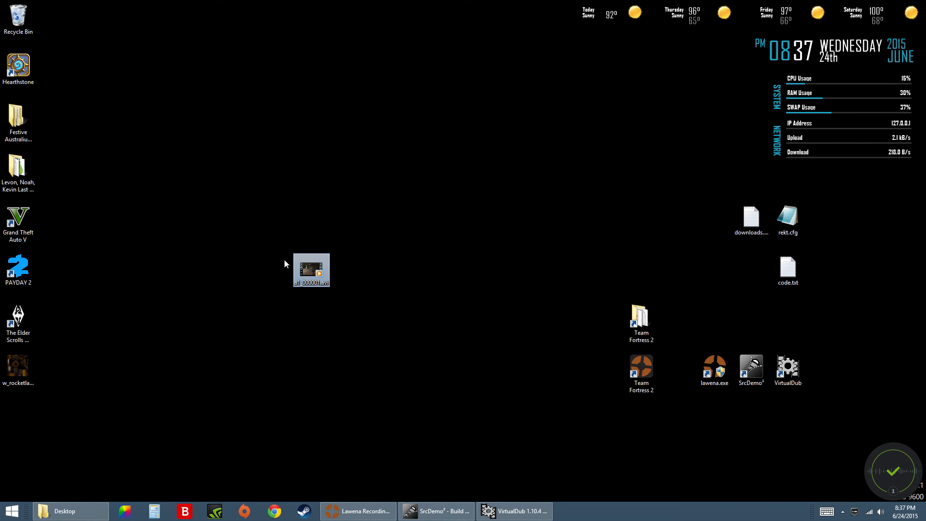
double_click(304, 265)
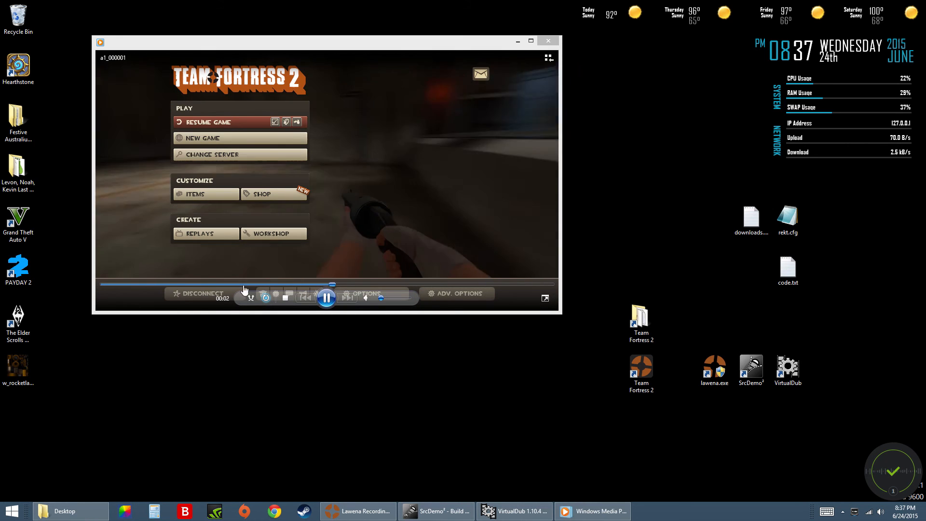
left_click(103, 283)
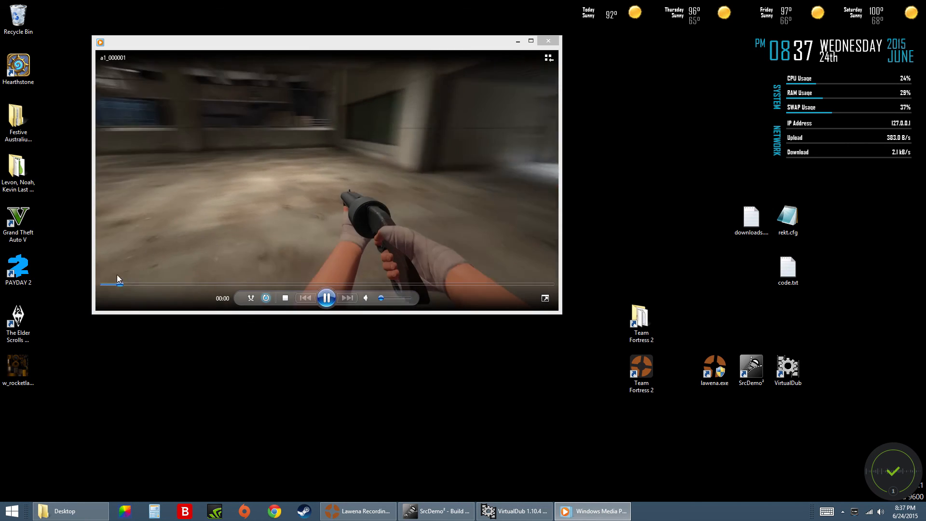
left_click(103, 286)
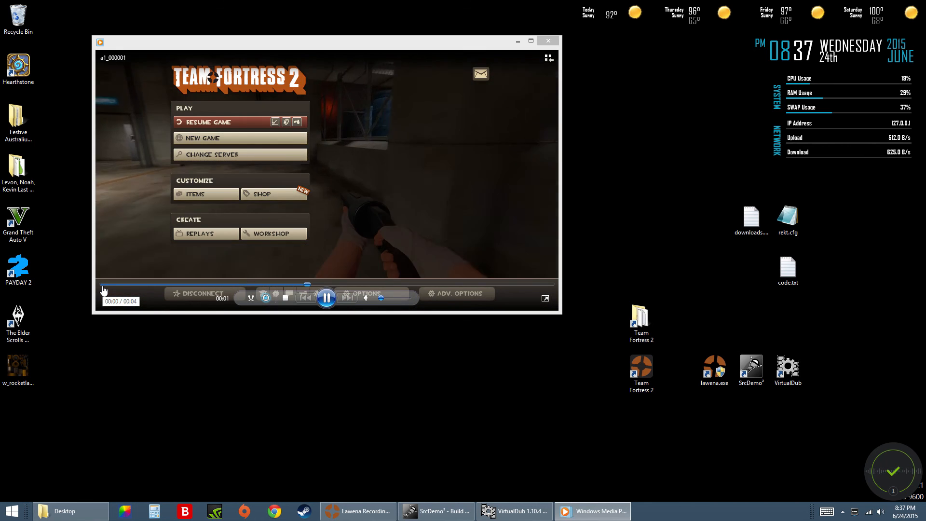
left_click(103, 285)
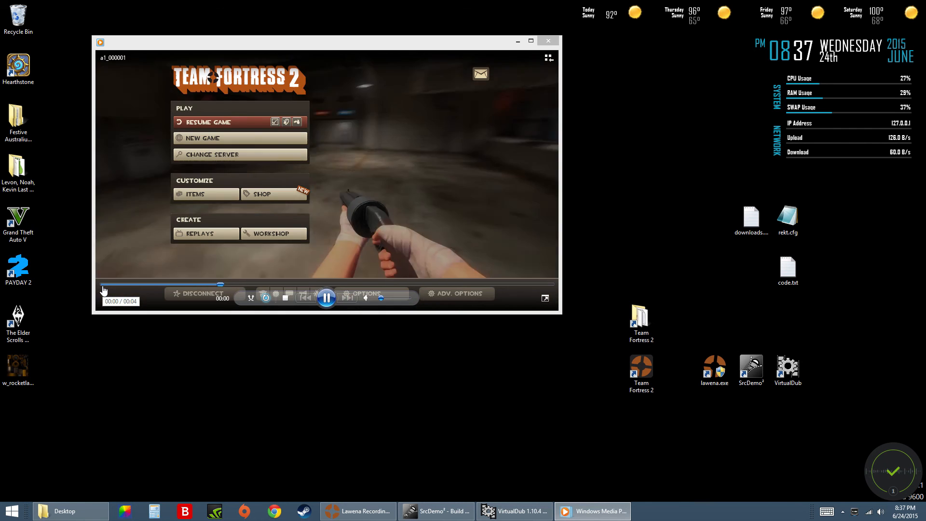
left_click(100, 285)
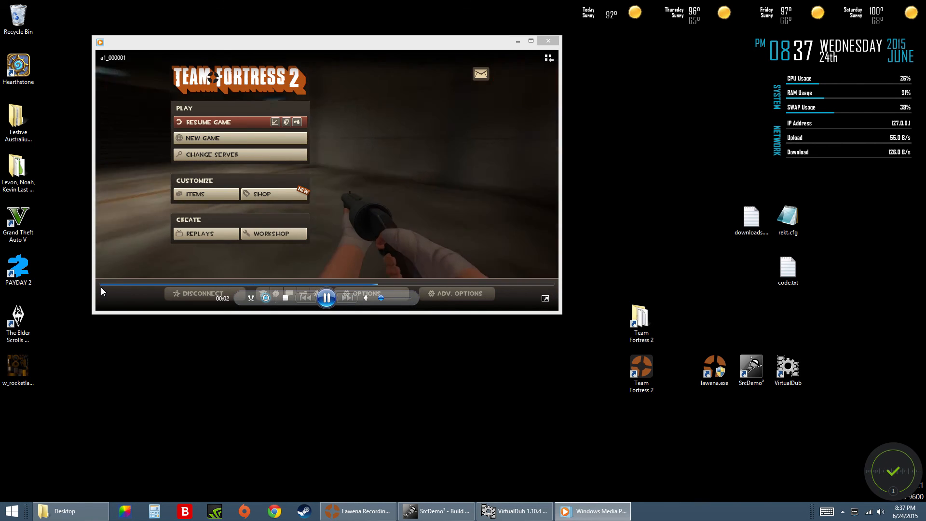
left_click(101, 285)
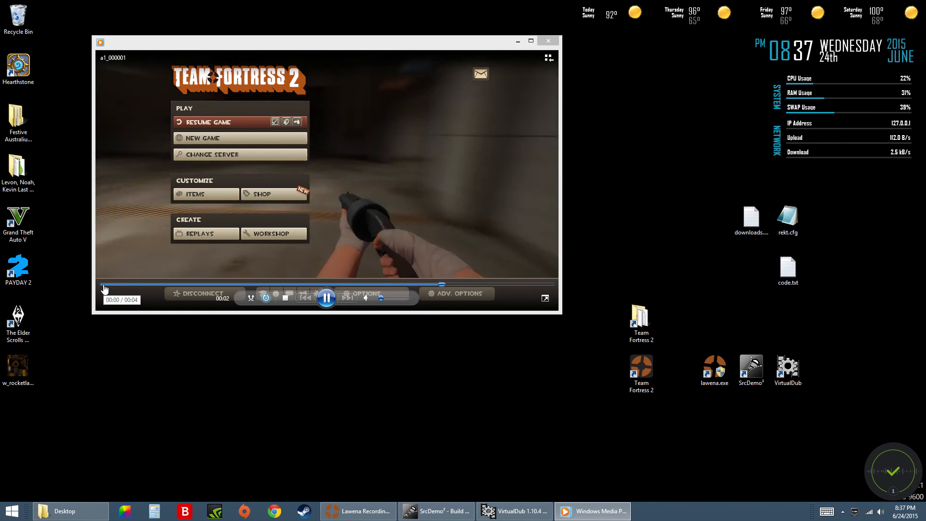
left_click(103, 284)
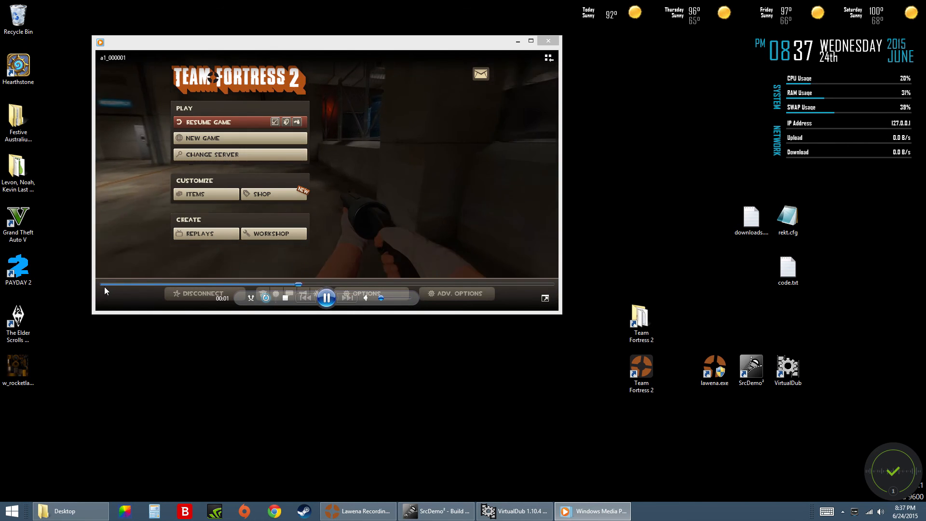
left_click(103, 285)
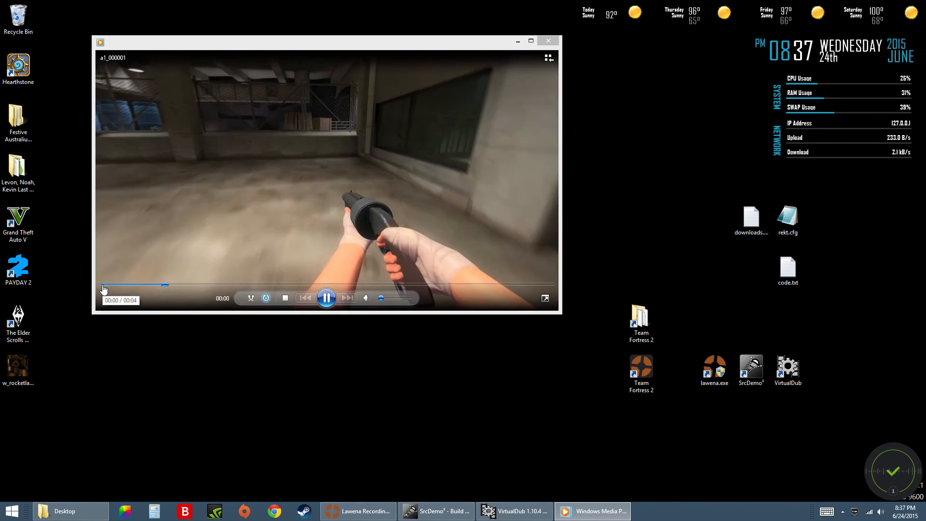
left_click(104, 286)
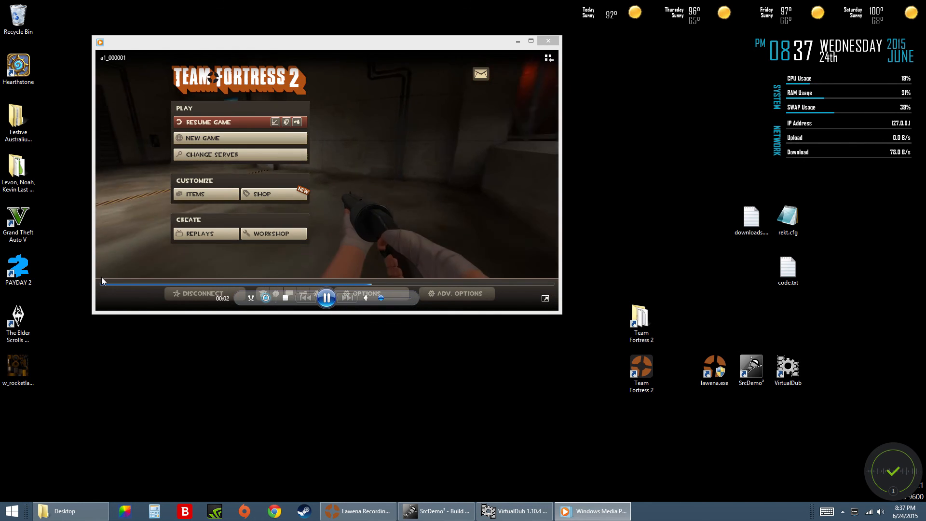
left_click(103, 285)
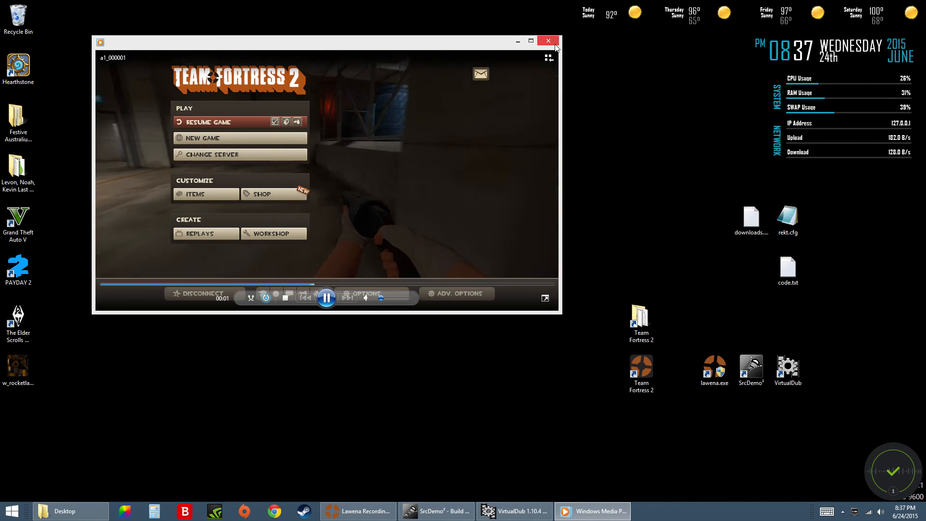
left_click(555, 41)
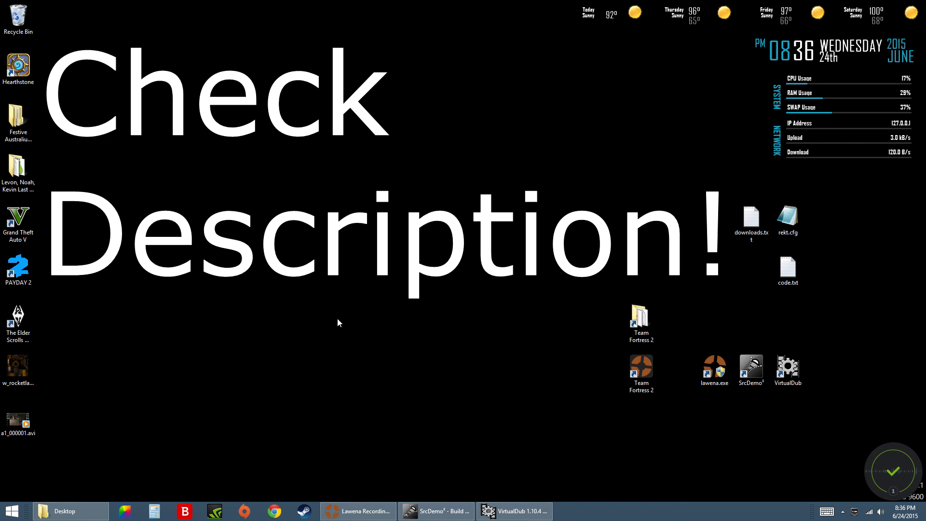
left_click_drag(84, 32, 25, 464)
left_click_drag(107, 446, 32, 23)
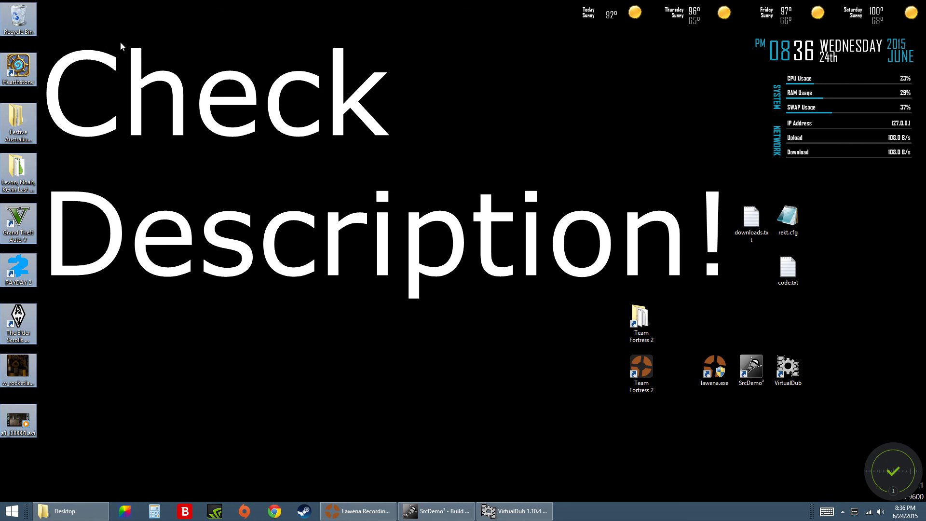
left_click(164, 52)
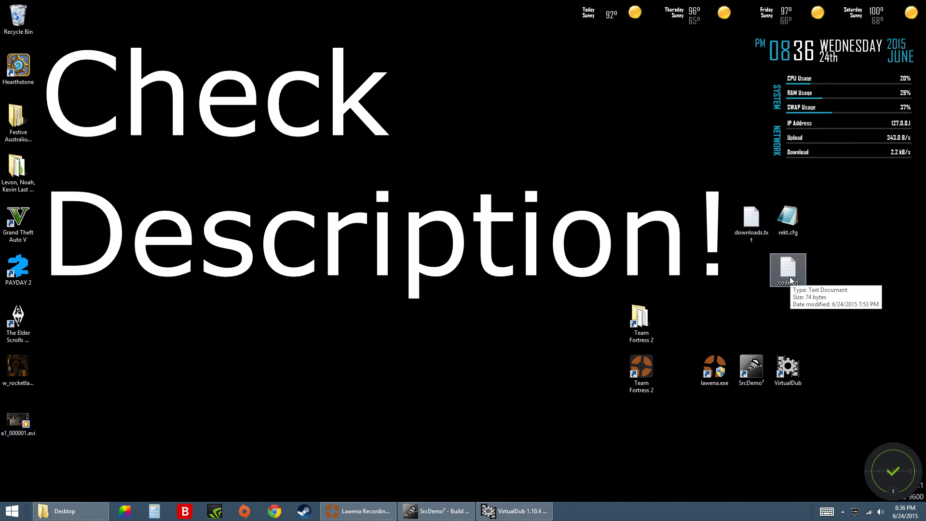
left_click_drag(711, 414, 801, 376)
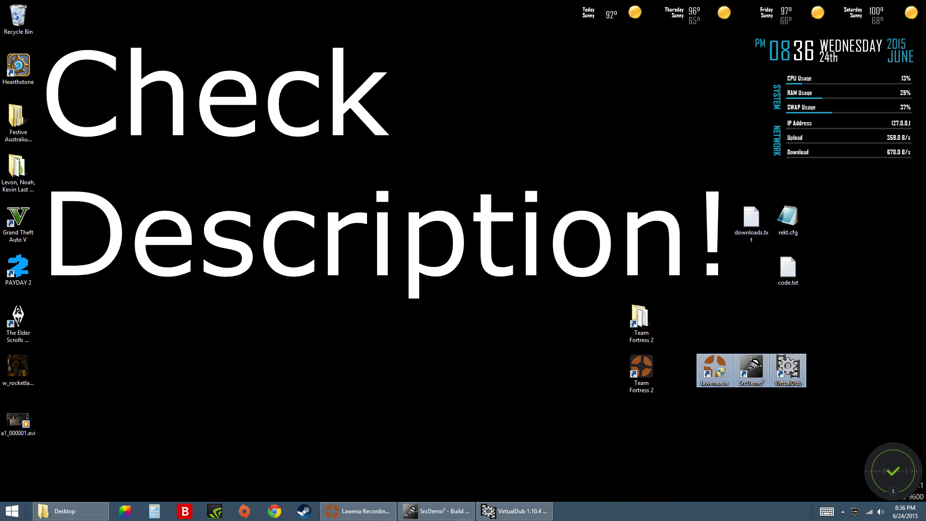
left_click(869, 296)
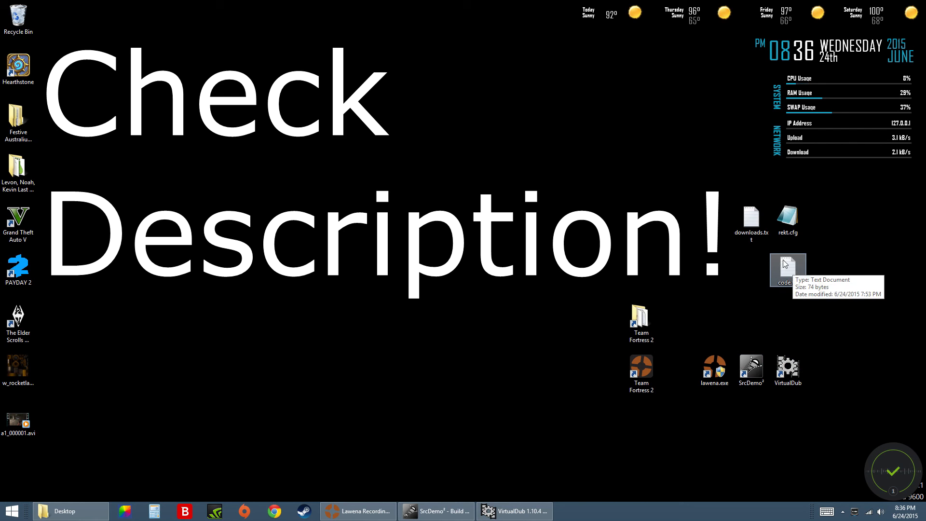